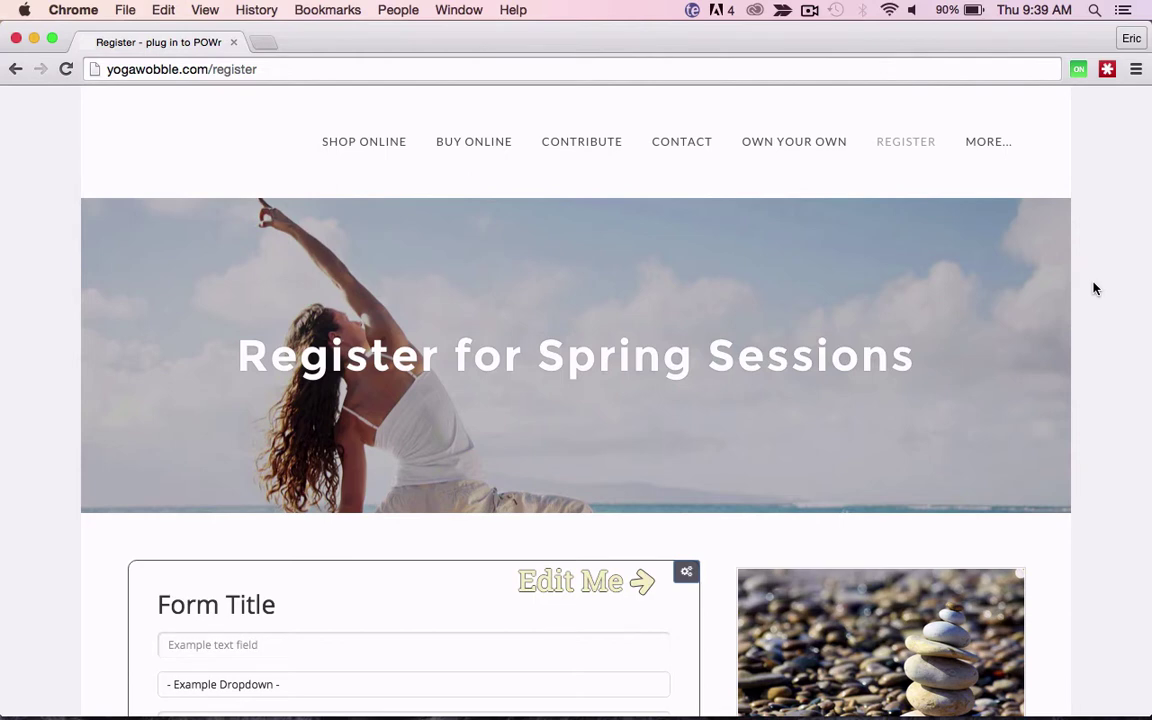
Step: Scroll the Register page down until the placeholder POWr form and its gear icon are visible
{"action": "scroll", "coordinate": [1094, 289], "scroll_direction": "down", "scroll_amount": 5}
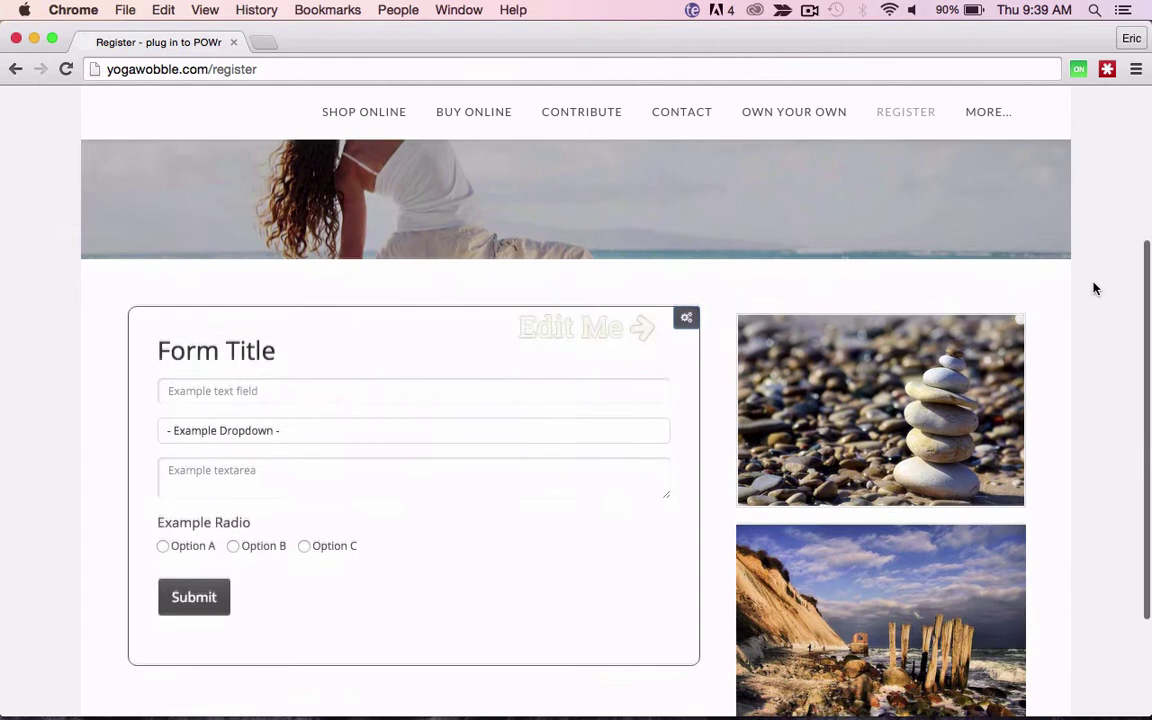
{"action": "scroll", "coordinate": [1094, 289], "scroll_direction": "down", "scroll_amount": 1}
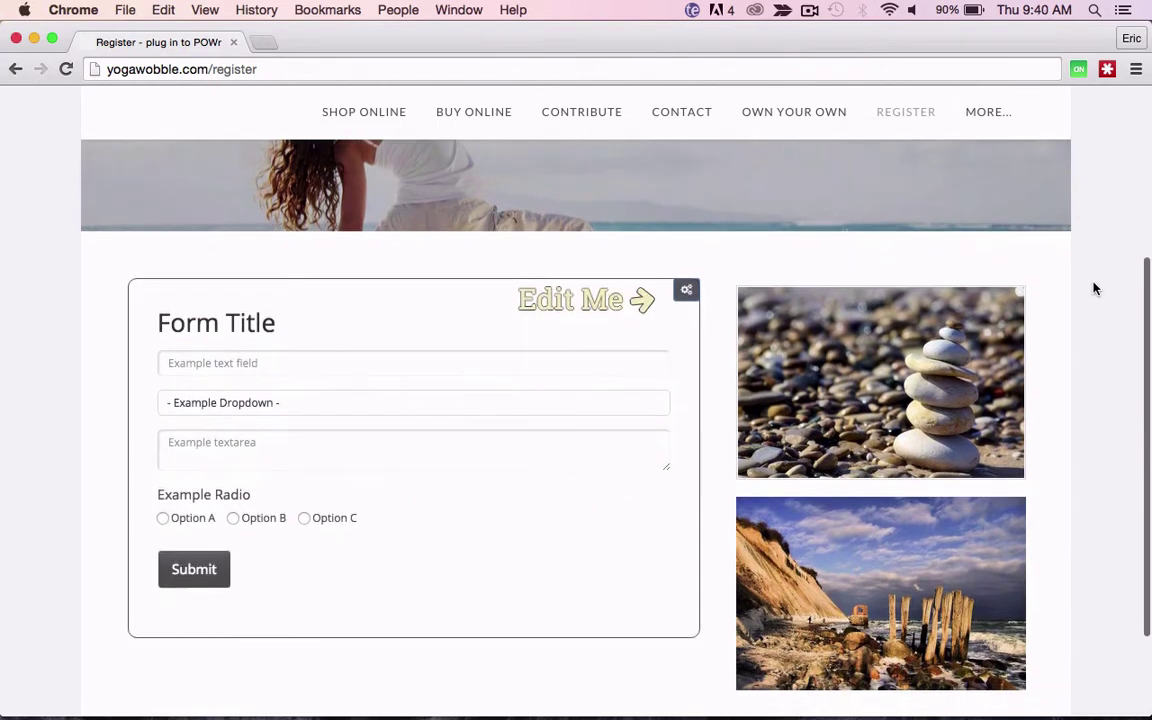
Step: Open the form's editor, enter the yogawobble response e-mail address under Connect, and save
{"action": "left_click", "coordinate": [688, 292]}
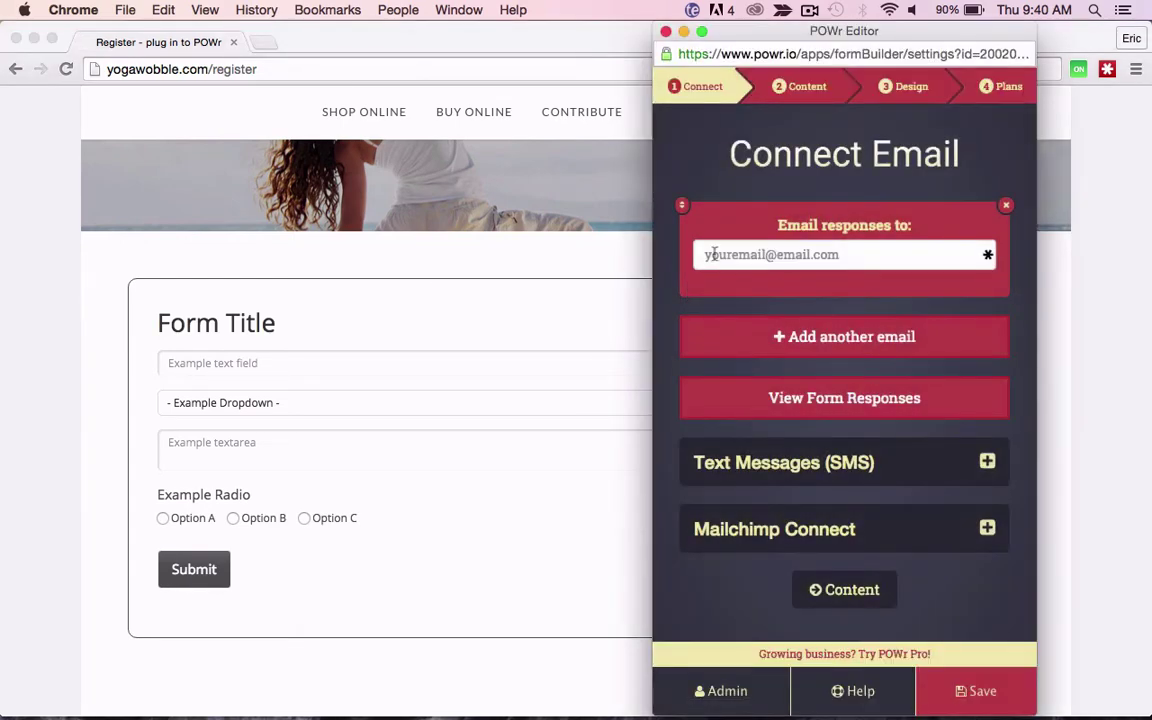
{"action": "left_click", "coordinate": [720, 254]}
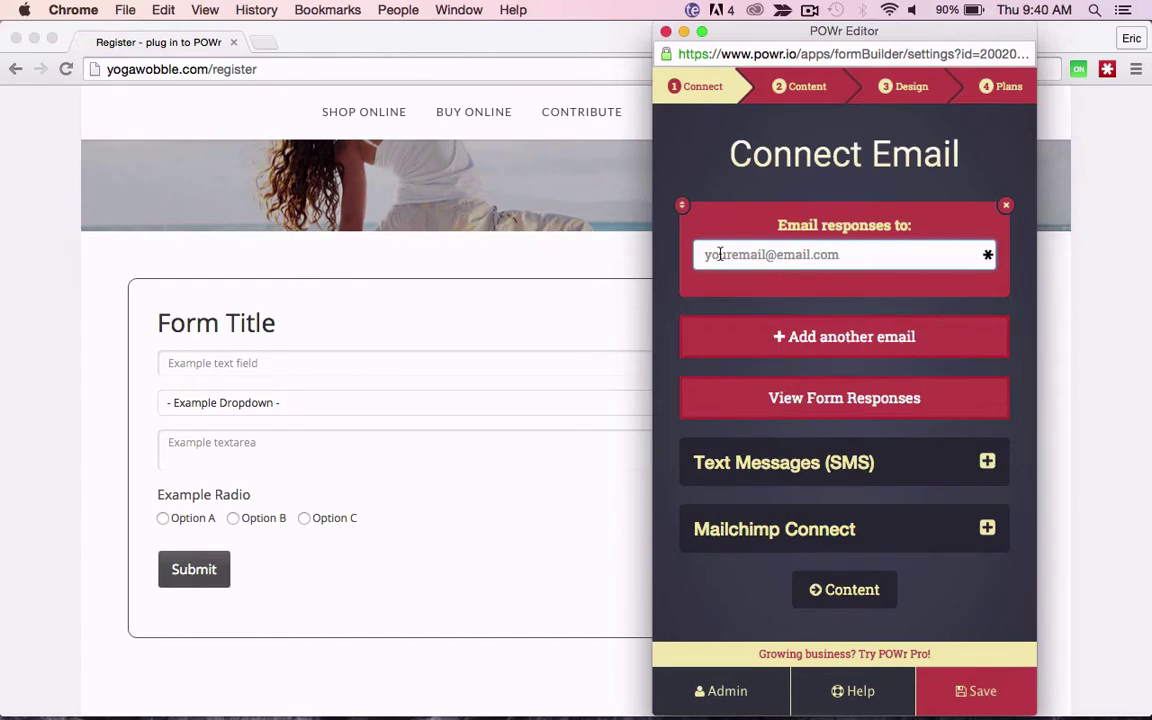
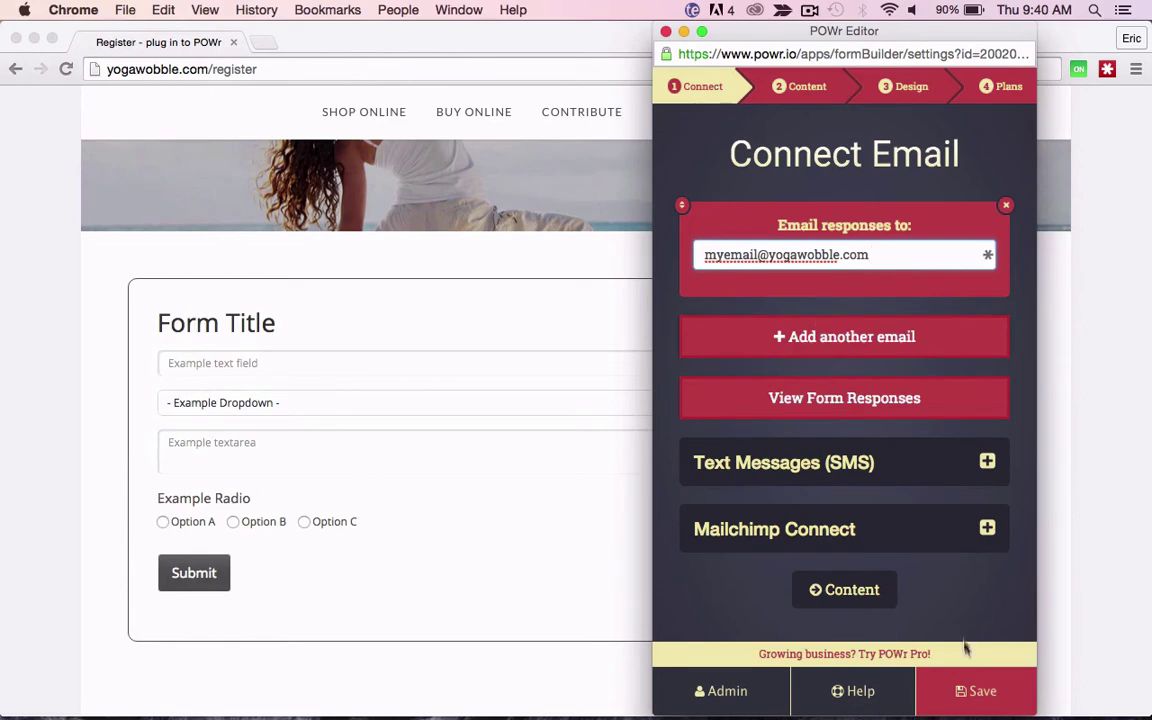
{"action": "left_click", "coordinate": [967, 700]}
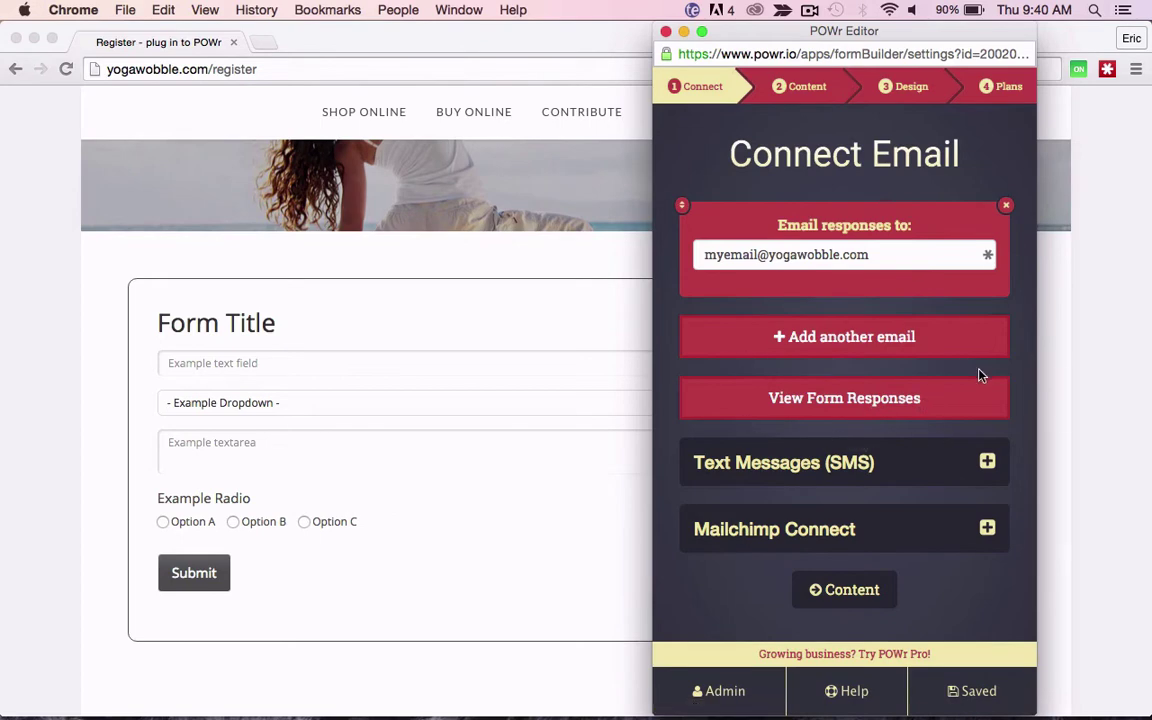
Step: In Content's Title and Button settings, rename the form title to 'Register'
{"action": "left_click", "coordinate": [797, 87]}
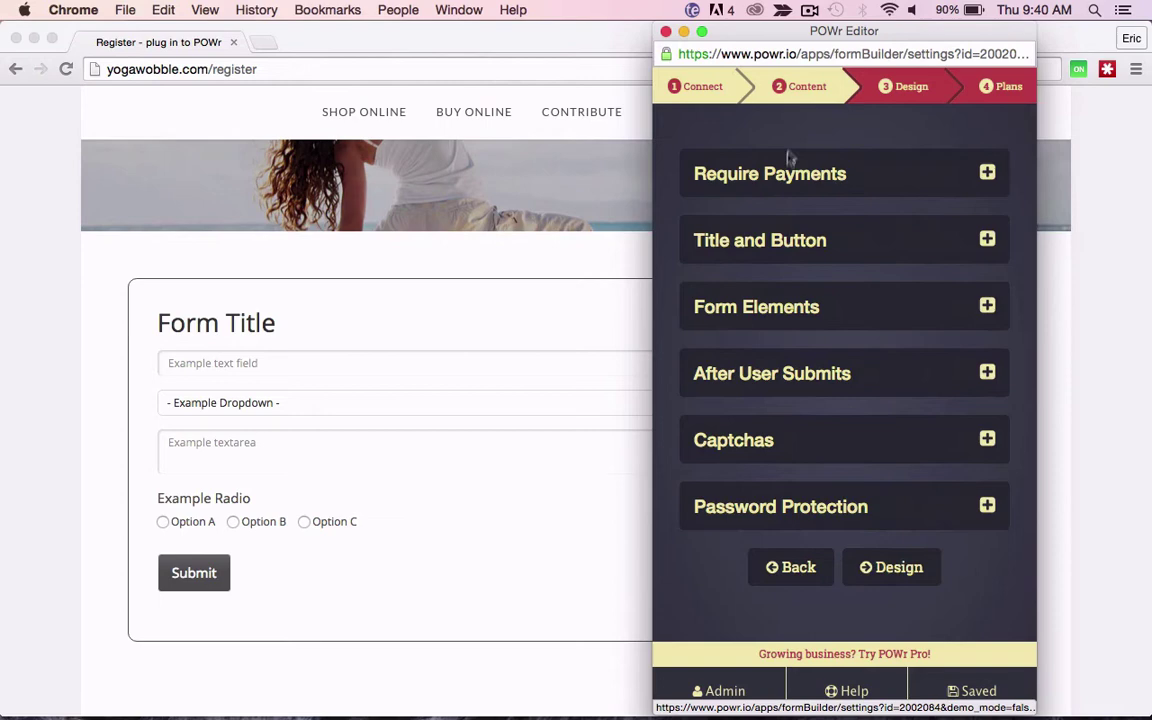
{"action": "left_click", "coordinate": [763, 250]}
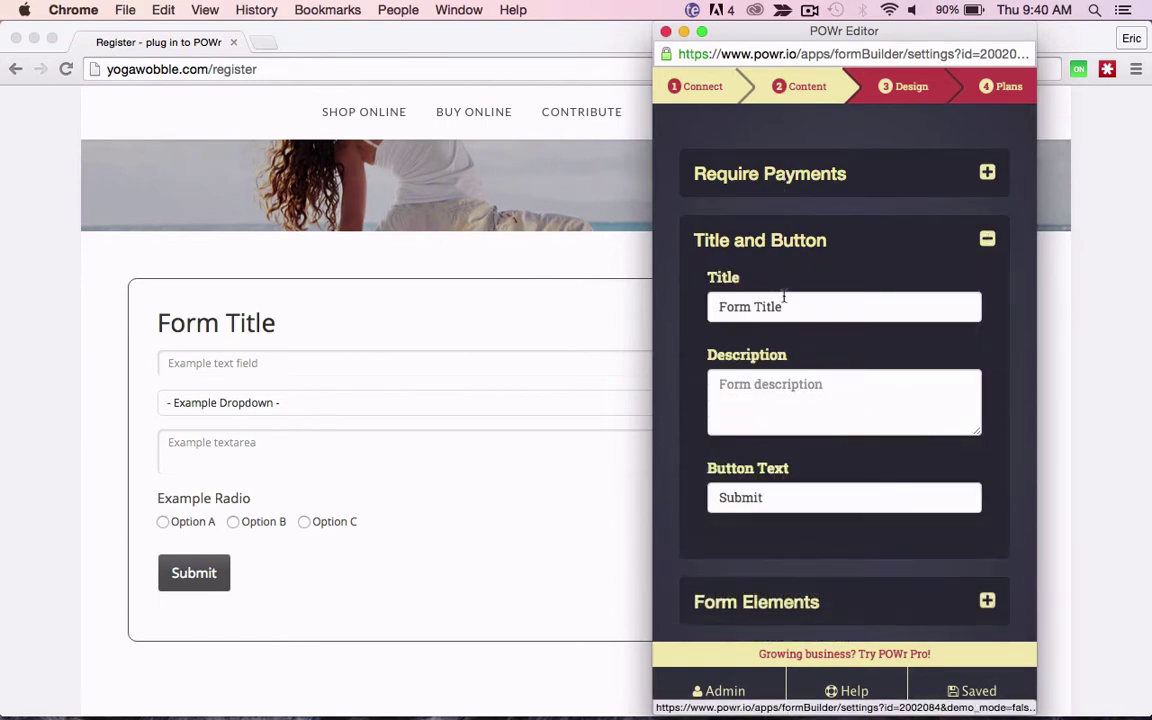
{"action": "left_click_drag", "start_coordinate": [782, 306], "coordinate": [688, 306]}
{"action": "type", "text": "Rg"}
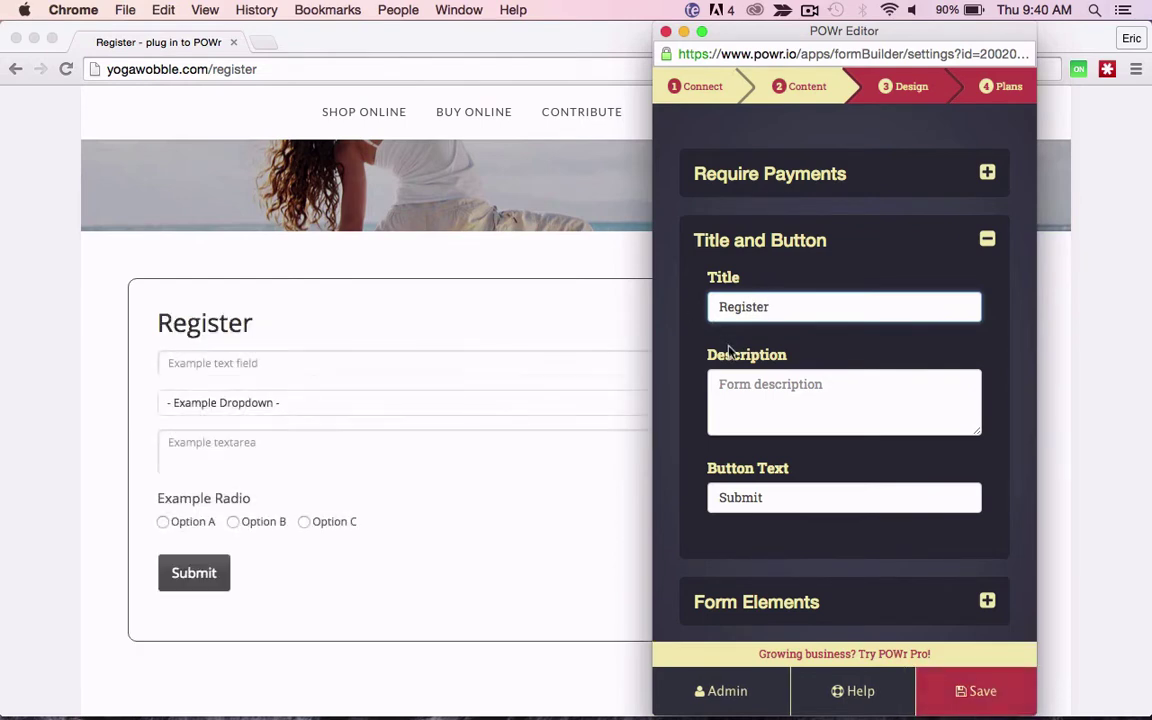
Step: Add the description 'Fill out this form to register for our classes' and button text 'Register Now'
{"action": "left_click", "coordinate": [743, 378]}
{"action": "type", "text": "Fill "}
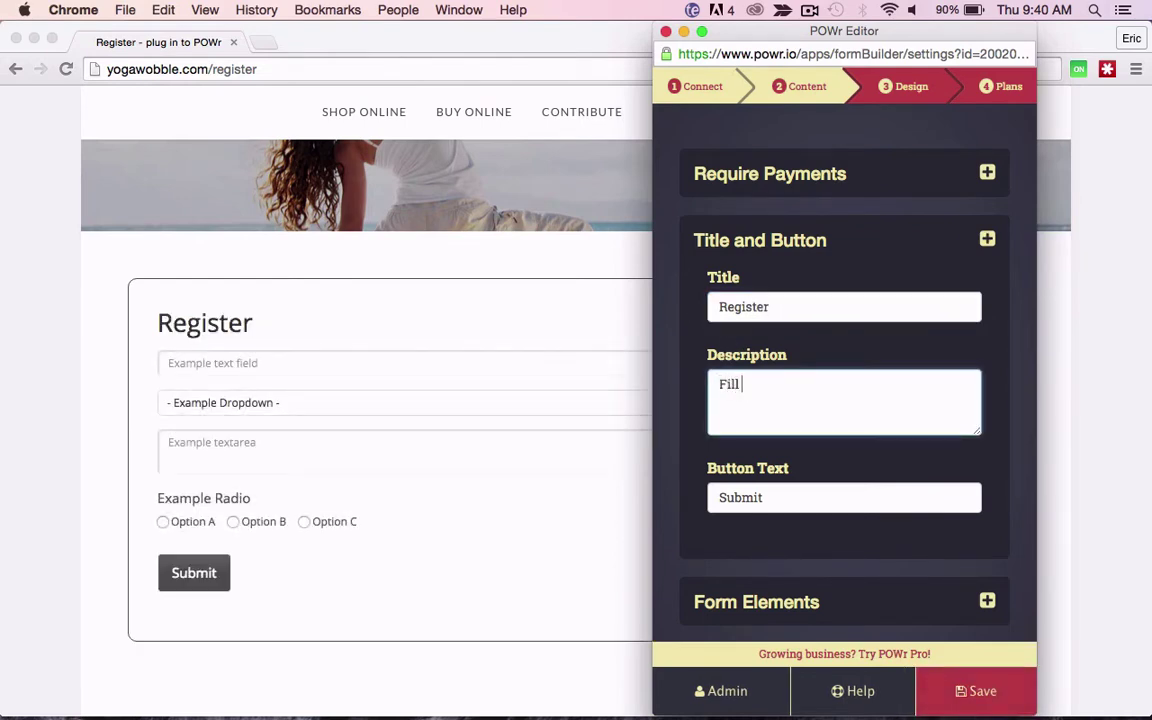
{"action": "type", "text": "out this form to re"}
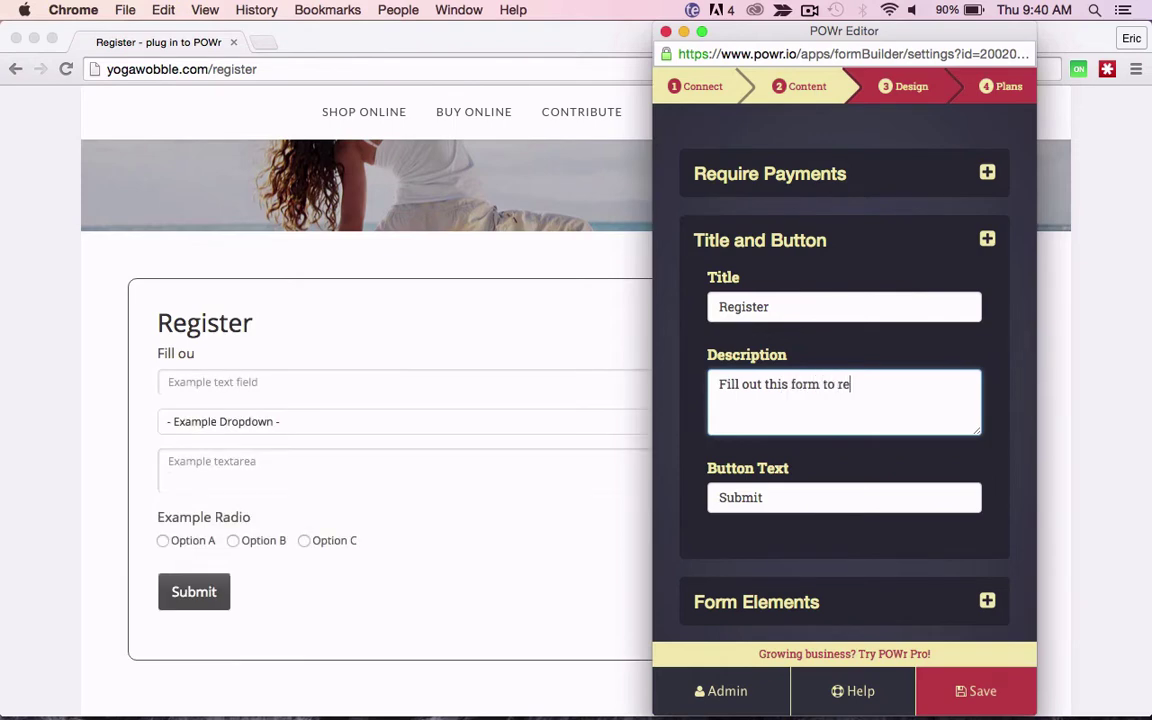
{"action": "type", "text": "gister f"}
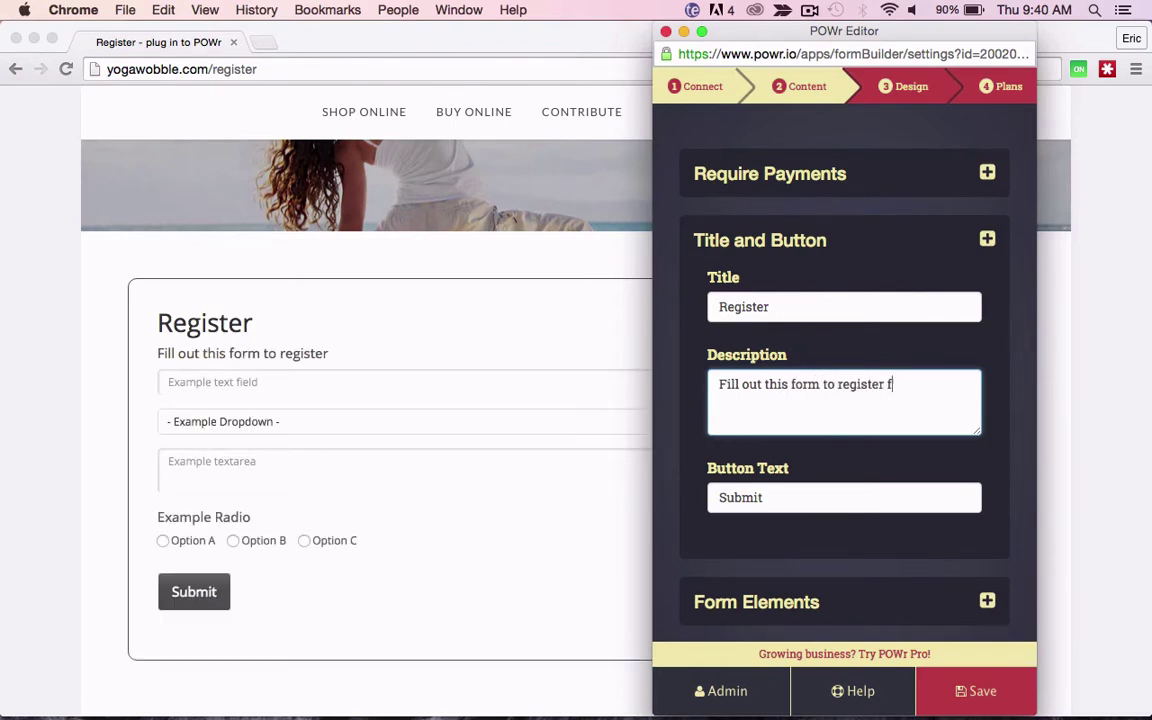
{"action": "type", "text": "or our classes"}
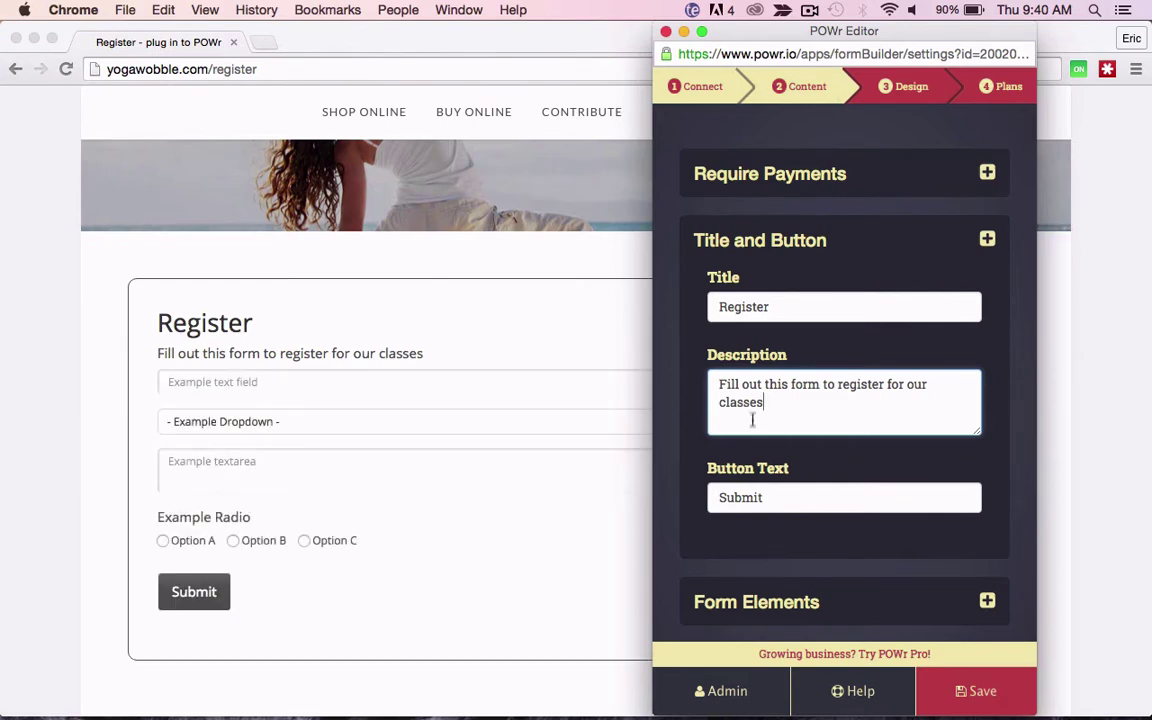
{"action": "left_click_drag", "start_coordinate": [766, 497], "coordinate": [679, 490]}
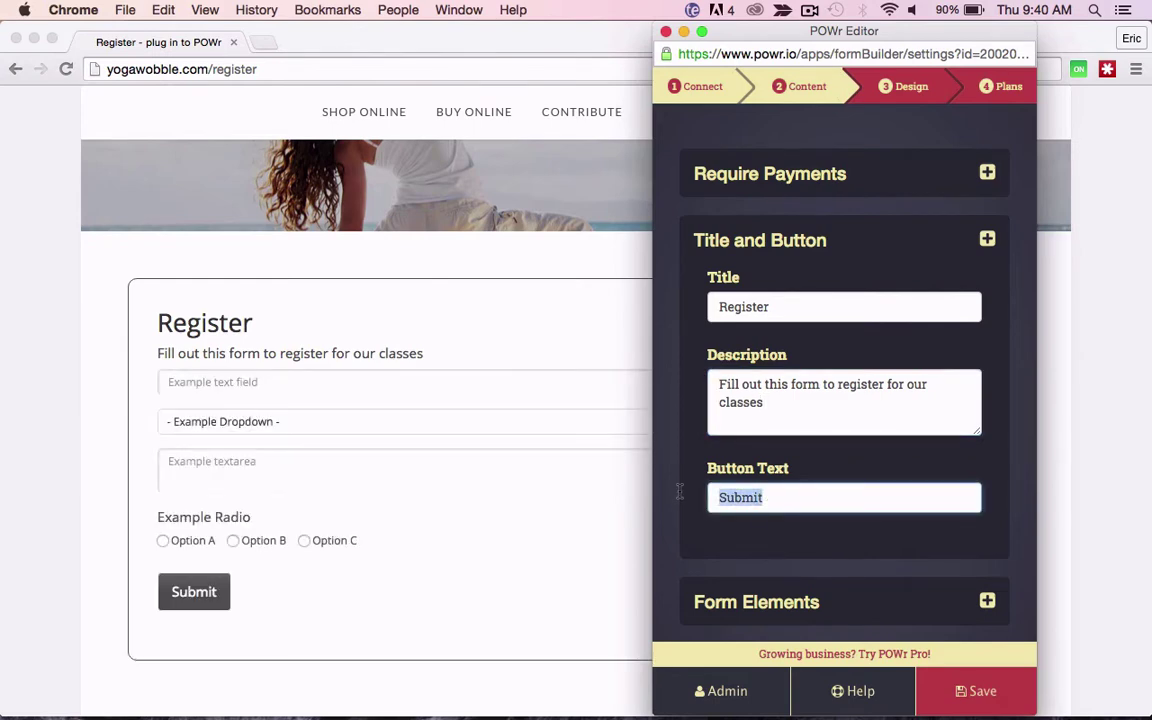
{"action": "type", "text": "Register "}
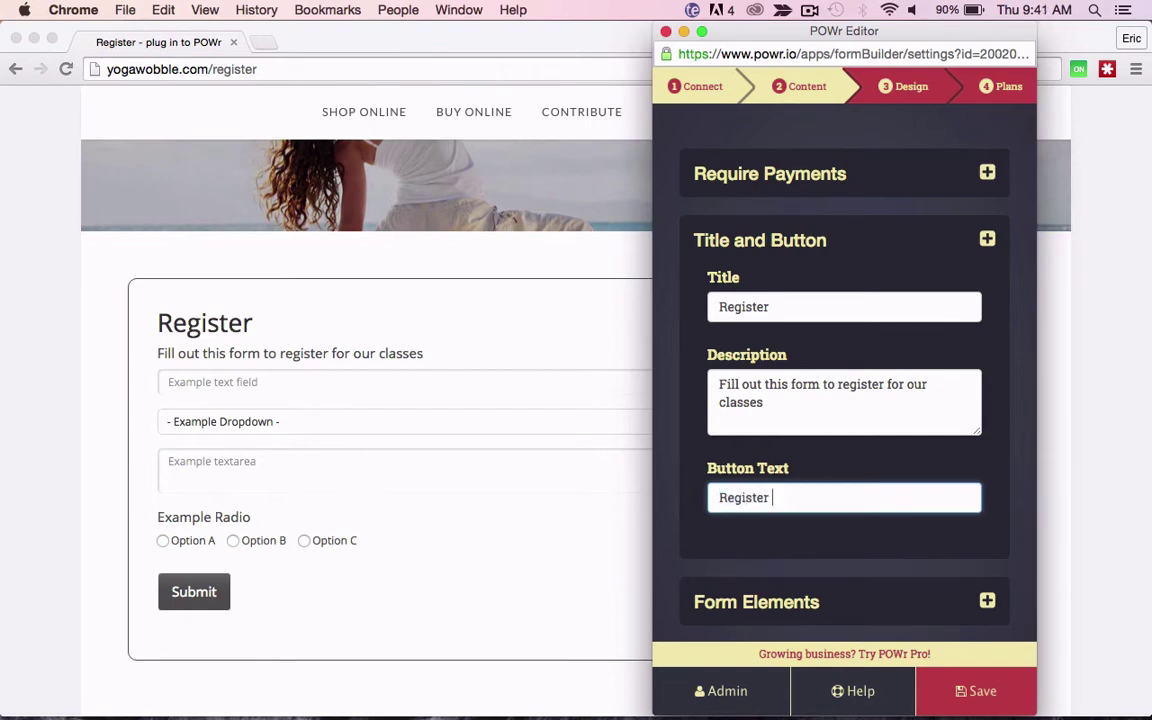
{"action": "type", "text": "Now"}
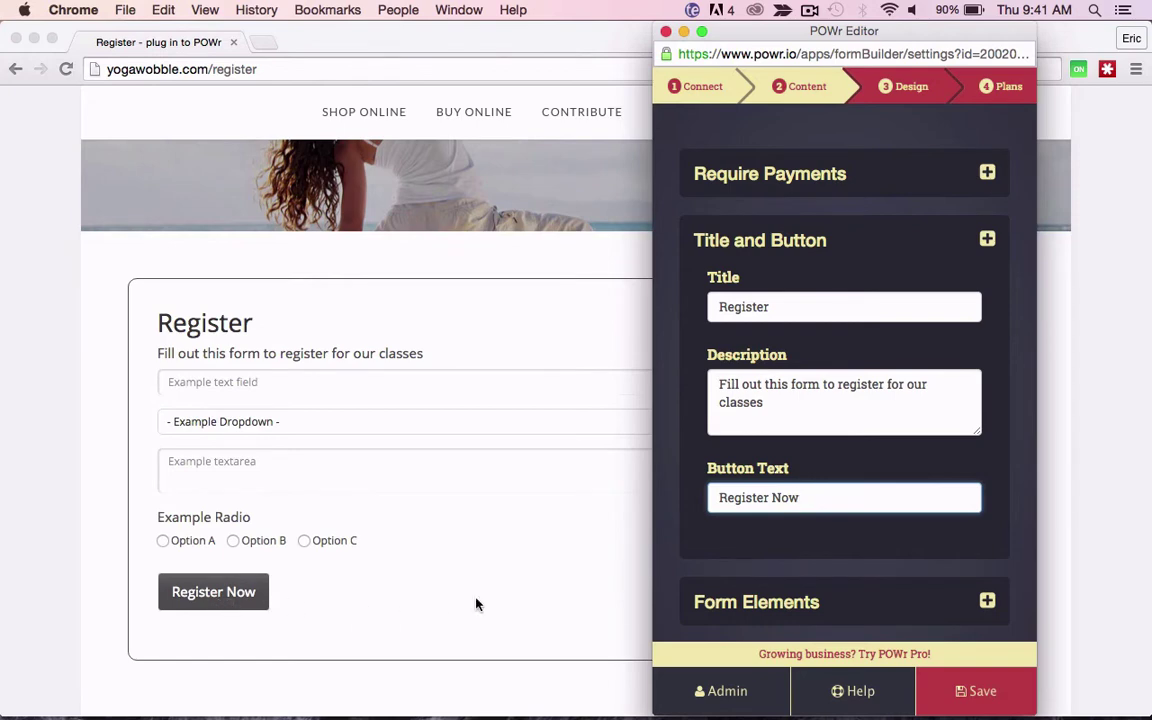
Step: Keep the first field as single line text, label it 'Name', and make it required
{"action": "left_click", "coordinate": [790, 246]}
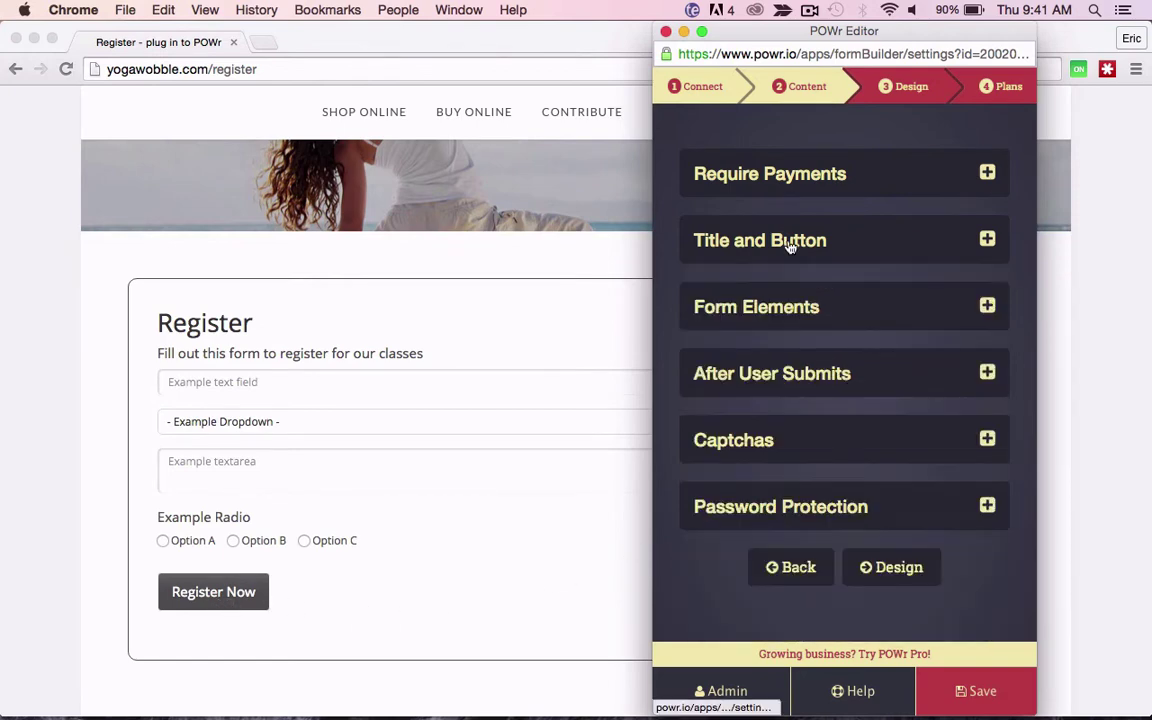
{"action": "left_click", "coordinate": [790, 300]}
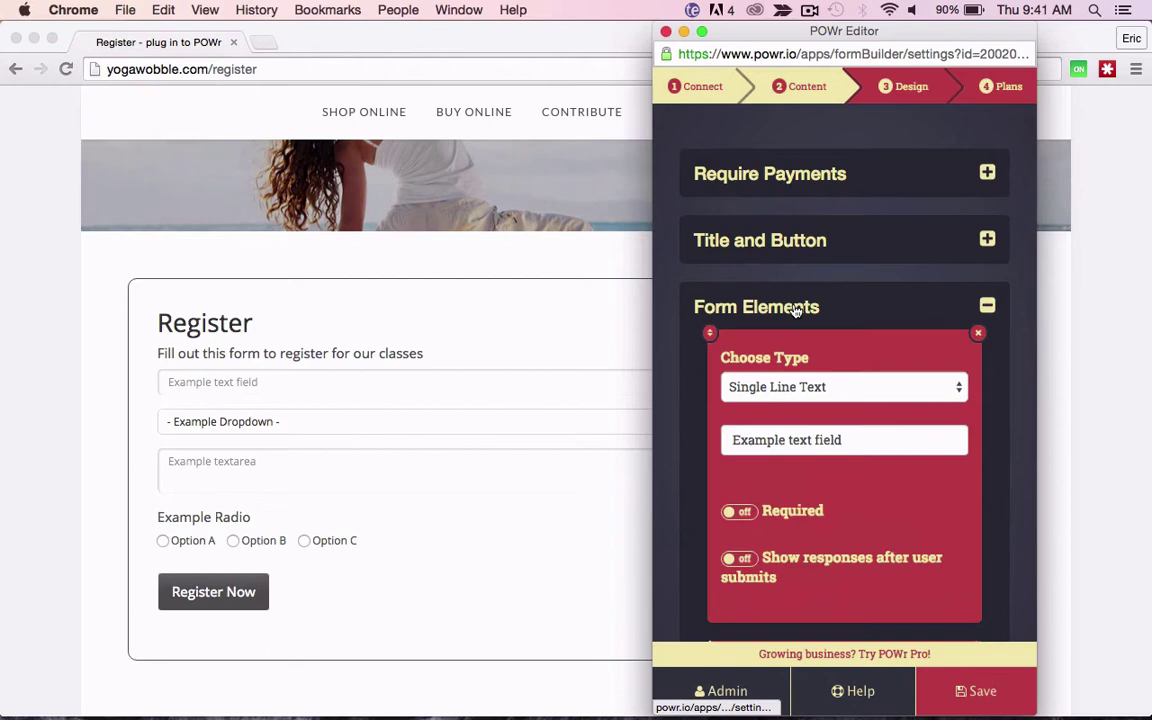
{"action": "scroll", "coordinate": [755, 397], "scroll_direction": "down", "scroll_amount": 3}
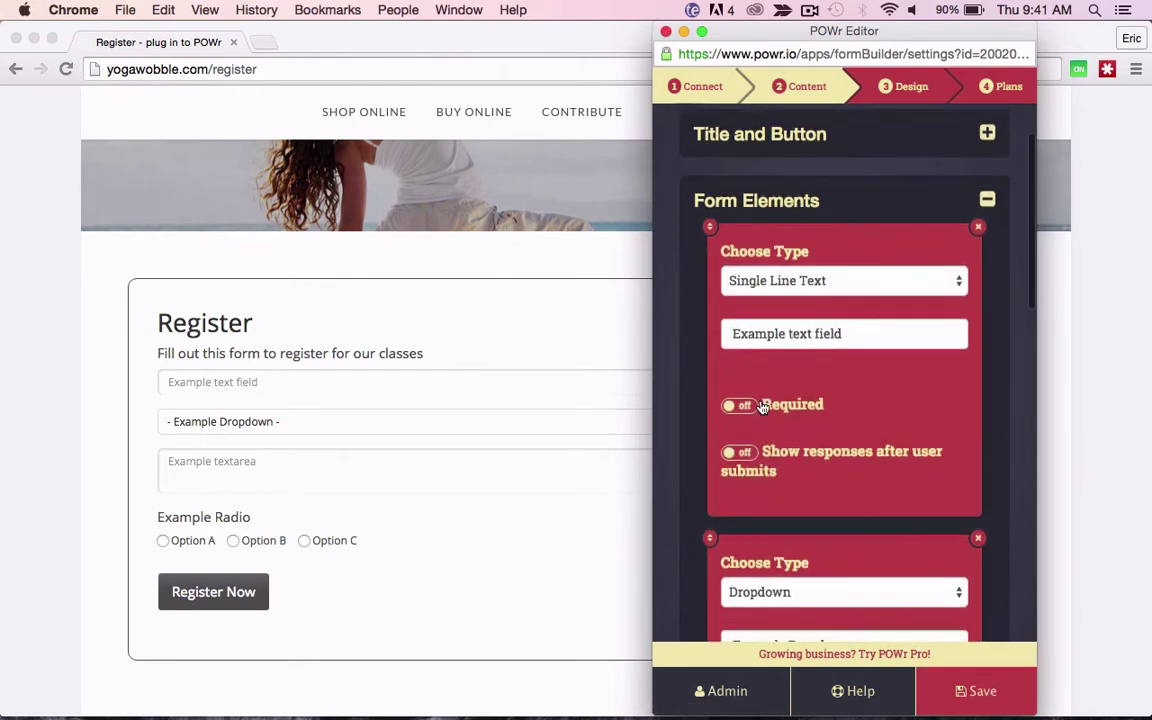
{"action": "left_click", "coordinate": [840, 281]}
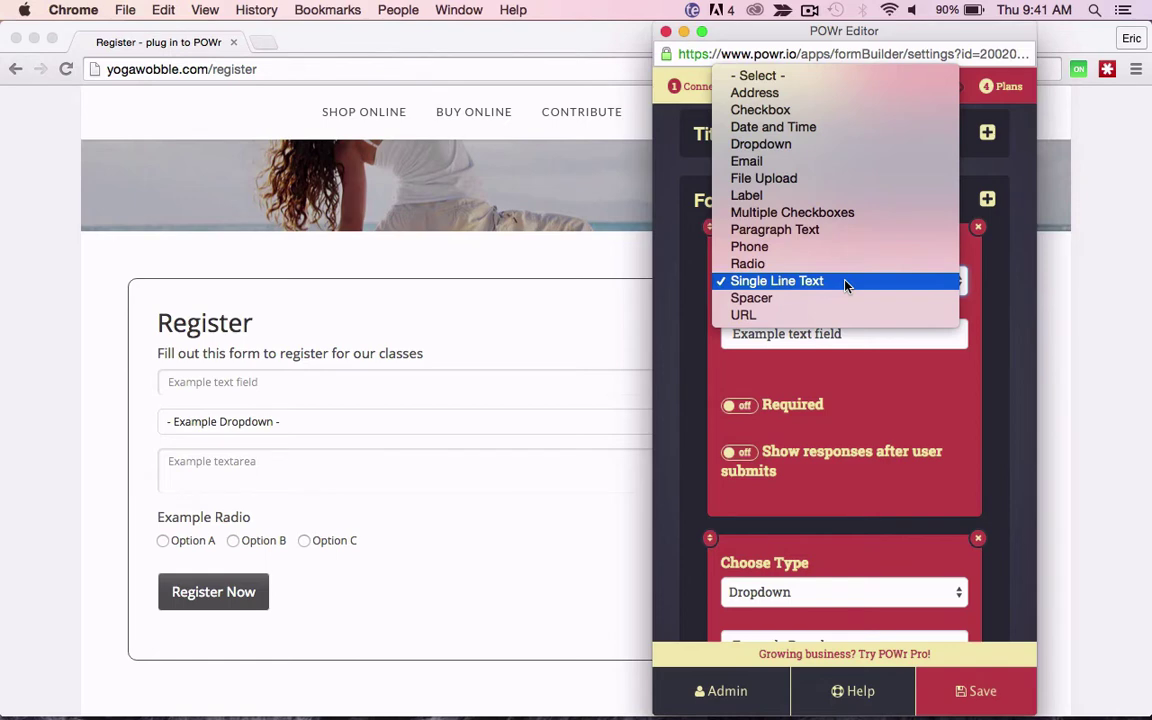
{"action": "left_click", "coordinate": [845, 285]}
{"action": "left_click_drag", "start_coordinate": [842, 334], "coordinate": [681, 333]}
{"action": "type", "text": "Name"}
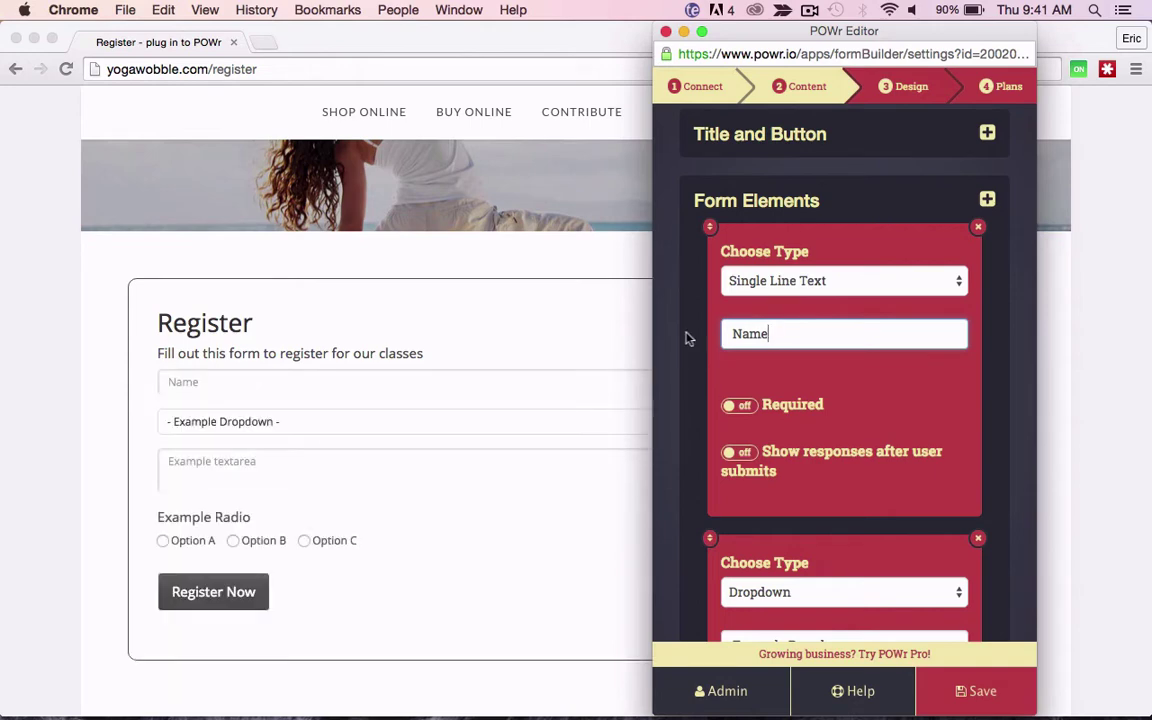
{"action": "left_click", "coordinate": [748, 411]}
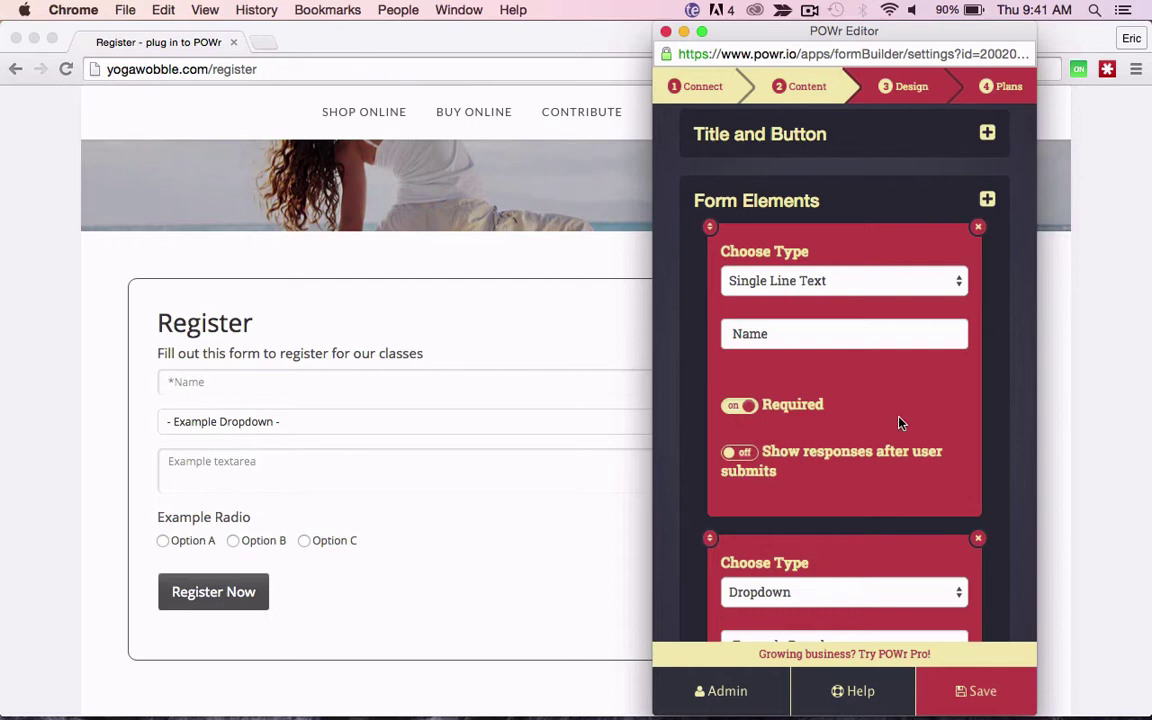
Step: Turn the second field into a required Email field labelled 'Email Address'
{"action": "scroll", "coordinate": [899, 421], "scroll_direction": "down", "scroll_amount": 3}
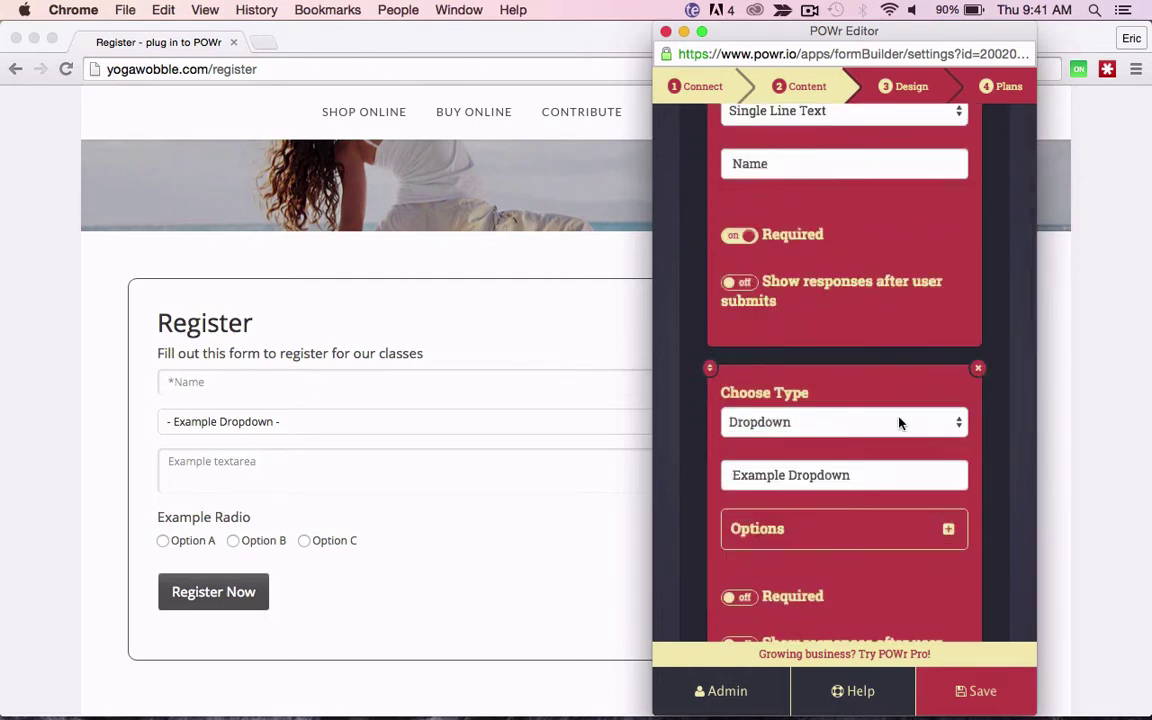
{"action": "left_click", "coordinate": [899, 421]}
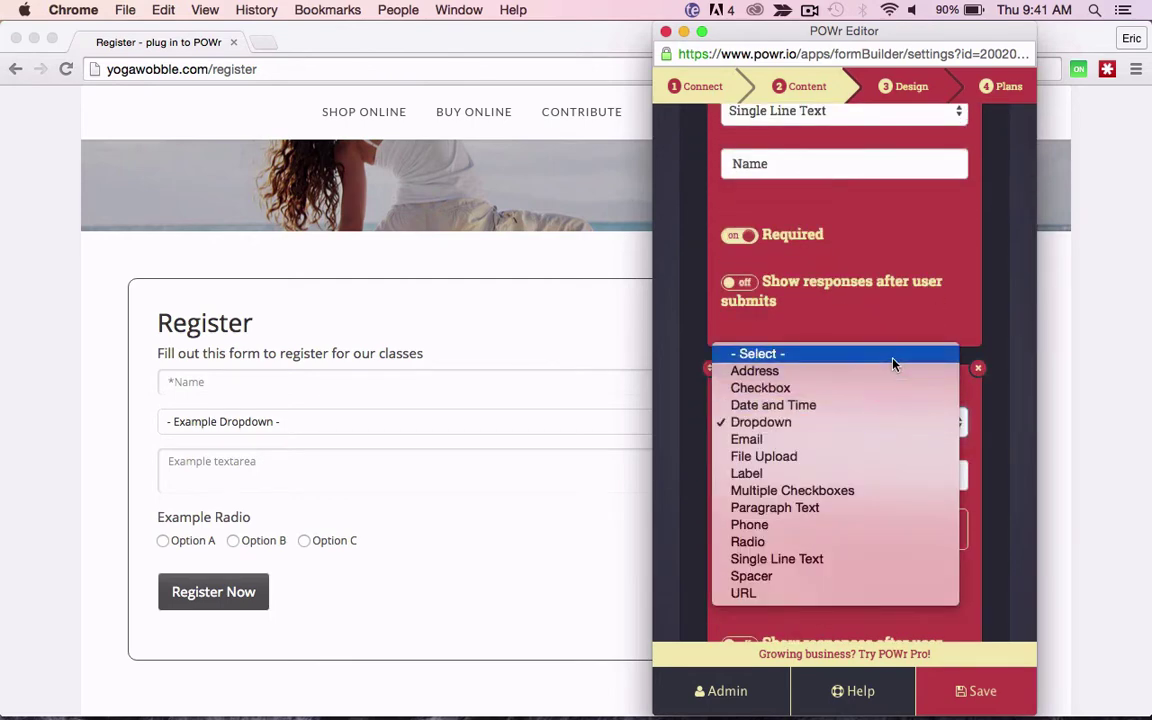
{"action": "left_click", "coordinate": [893, 441]}
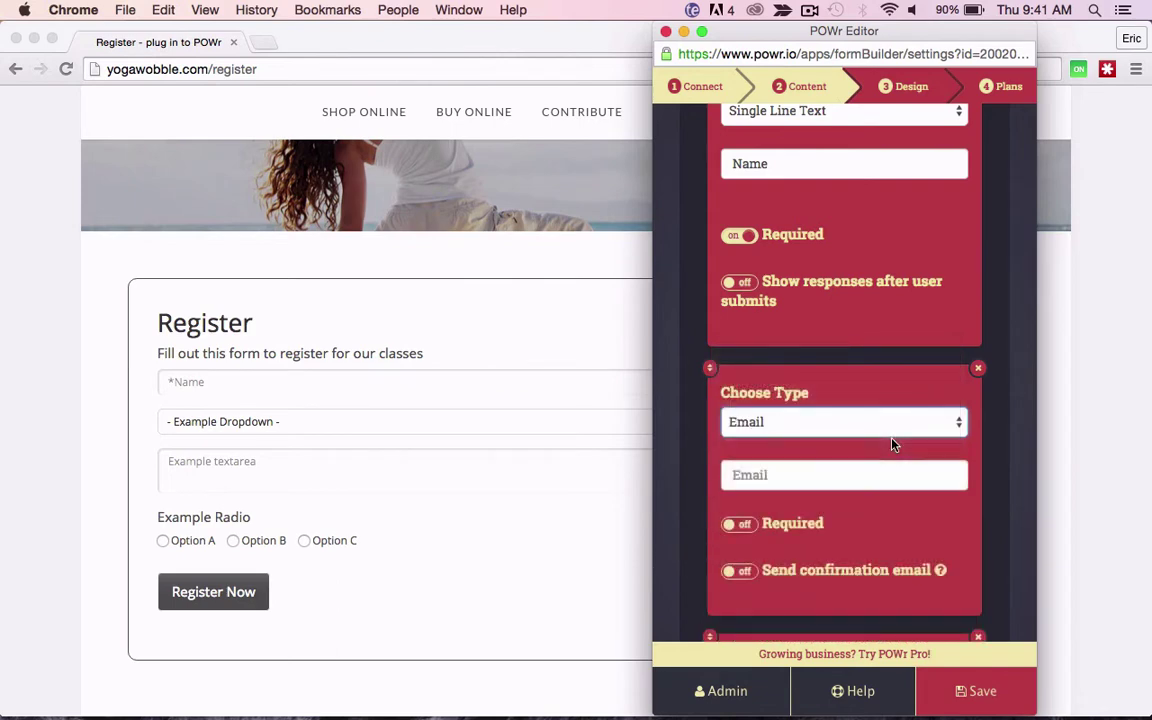
{"action": "left_click", "coordinate": [846, 474]}
{"action": "type", "text": "Email Address"}
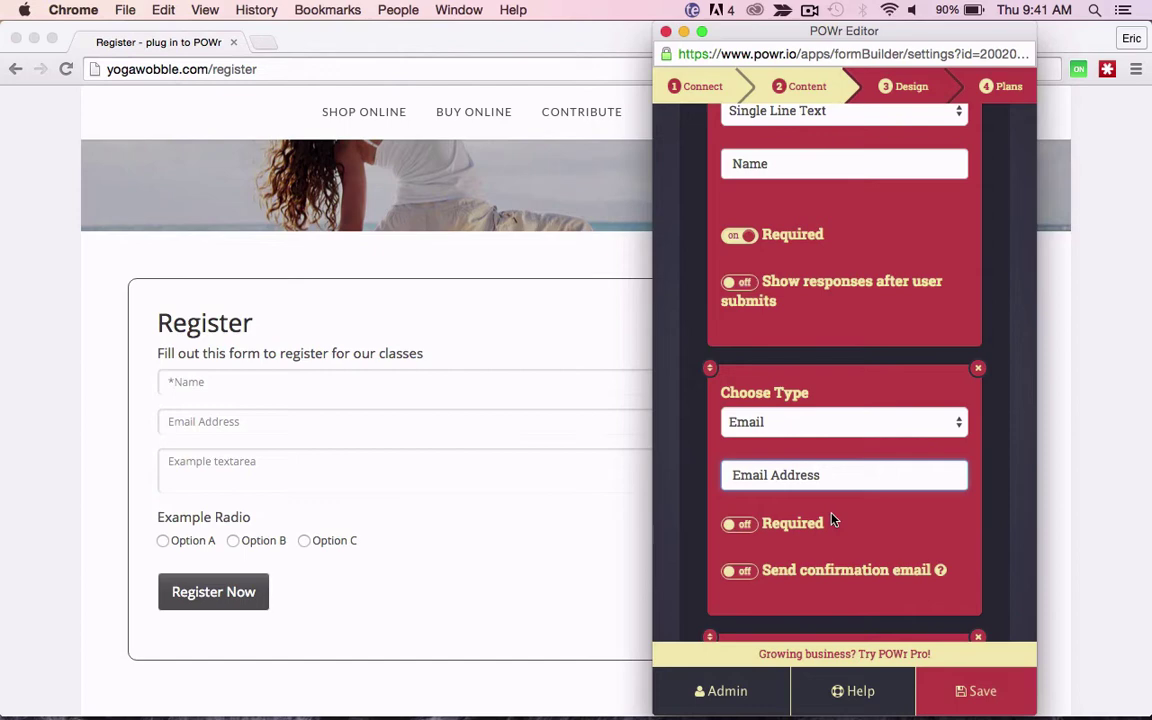
{"action": "left_click", "coordinate": [752, 530]}
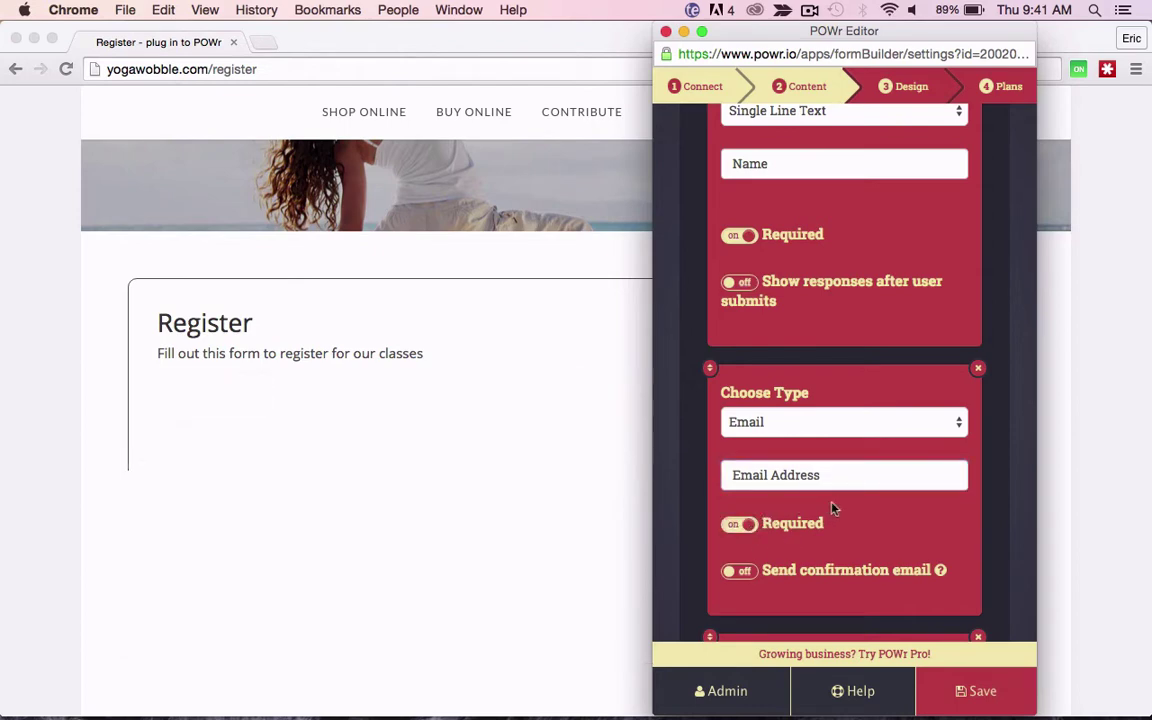
{"action": "scroll", "coordinate": [846, 520], "scroll_direction": "down", "scroll_amount": 3}
{"action": "scroll", "coordinate": [846, 520], "scroll_direction": "down", "scroll_amount": 5}
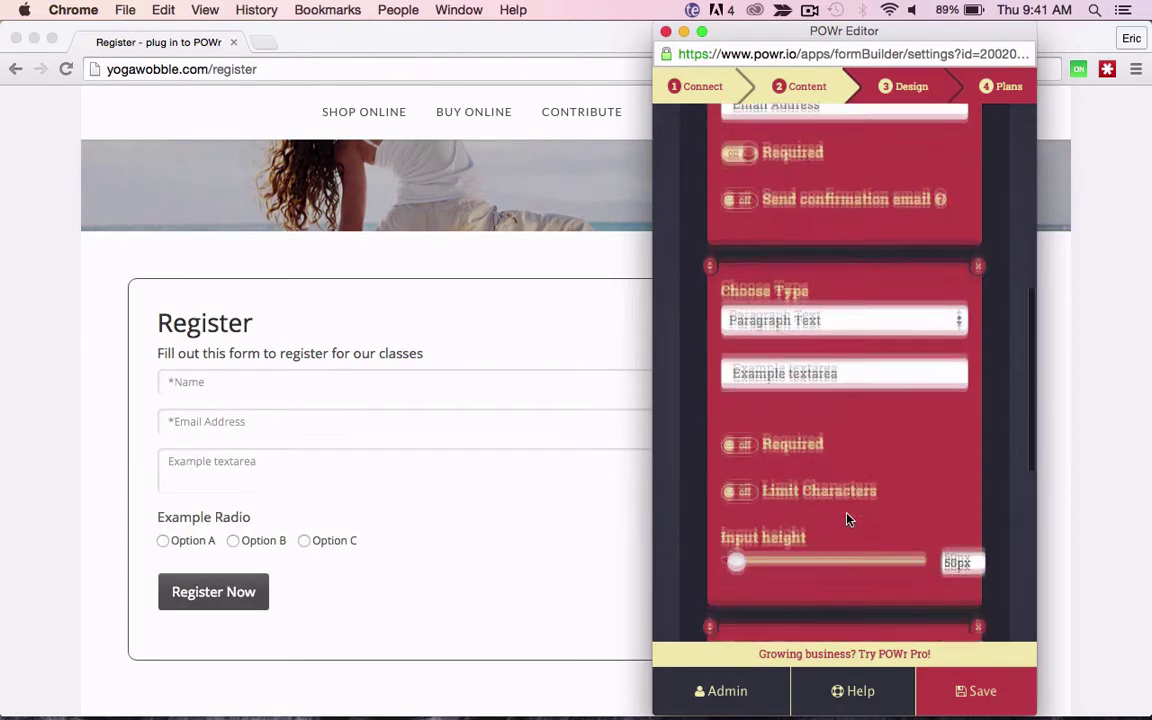
Step: Change the textarea field to a Dropdown labelled 'Registering For...'
{"action": "left_click", "coordinate": [851, 264]}
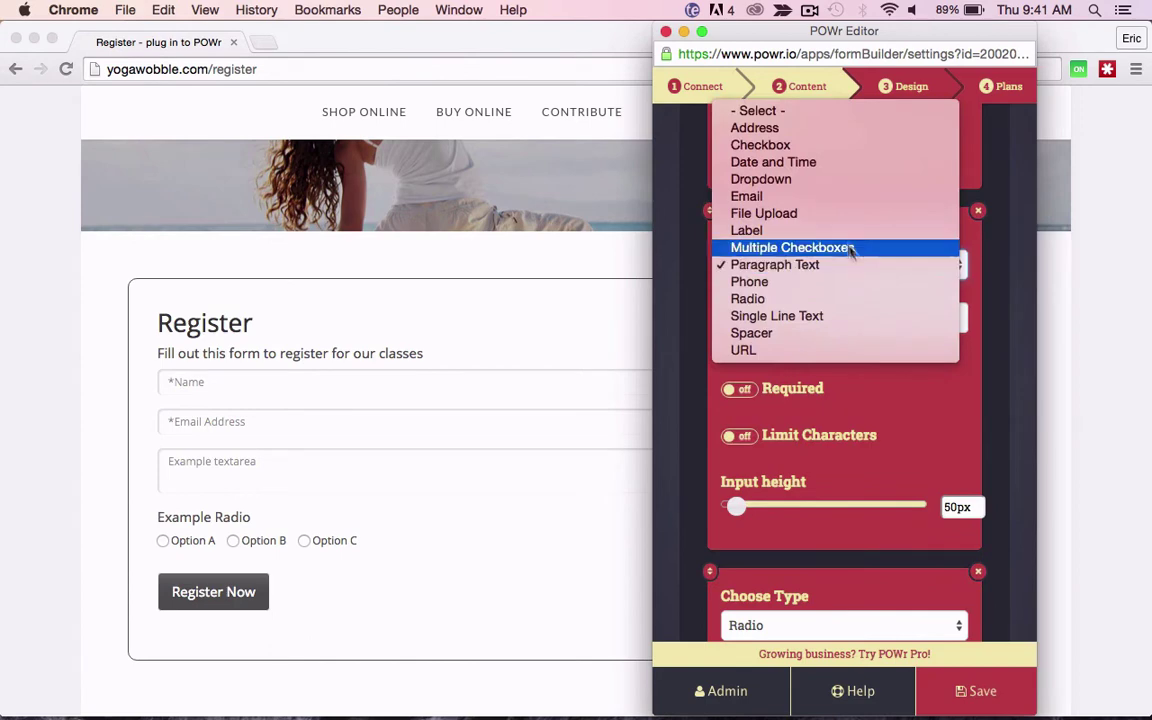
{"action": "left_click", "coordinate": [831, 186]}
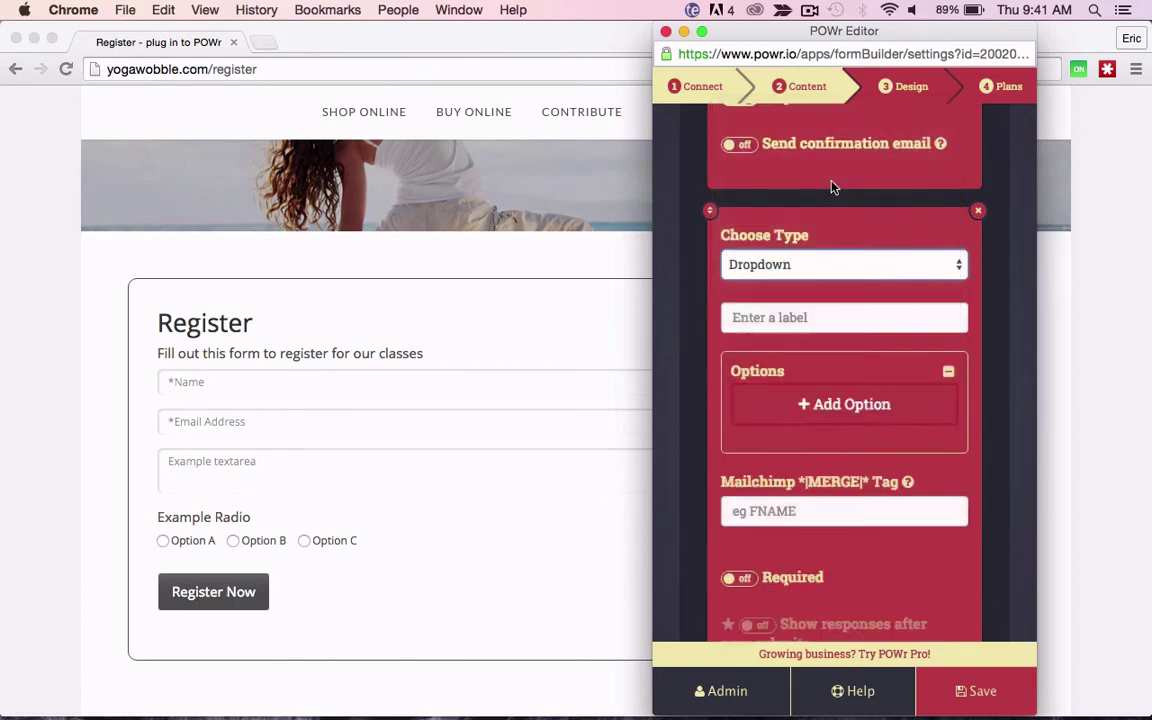
{"action": "left_click", "coordinate": [777, 315]}
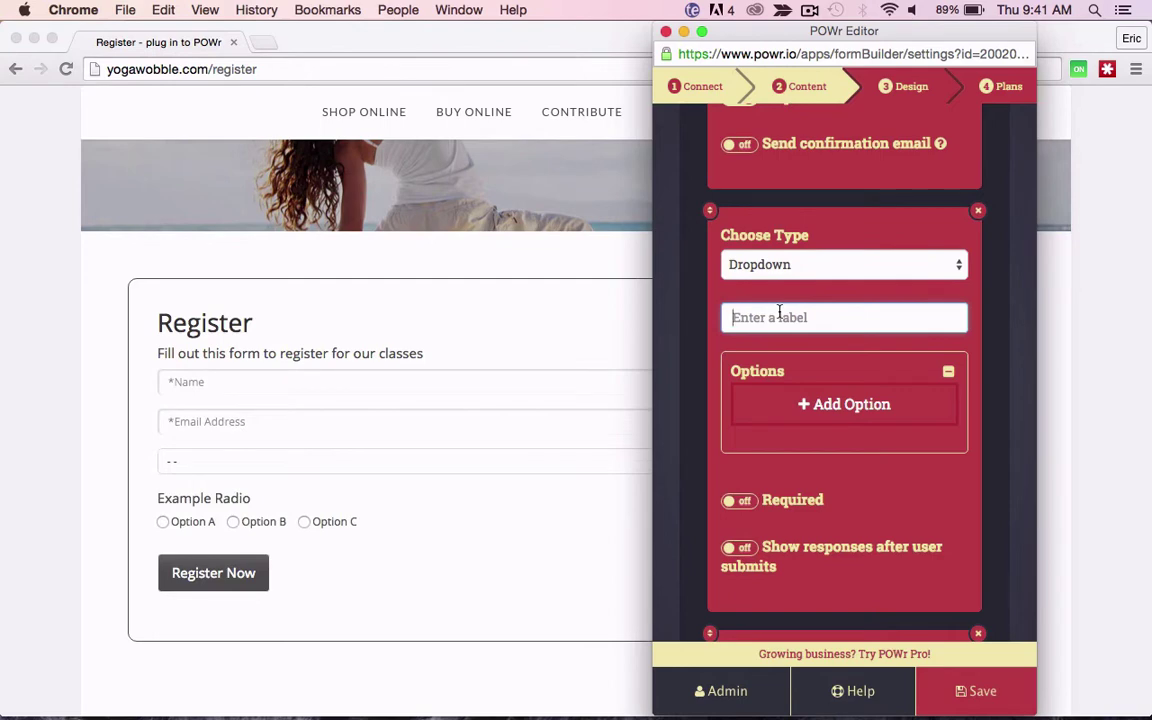
{"action": "type", "text": "Registering For..."}
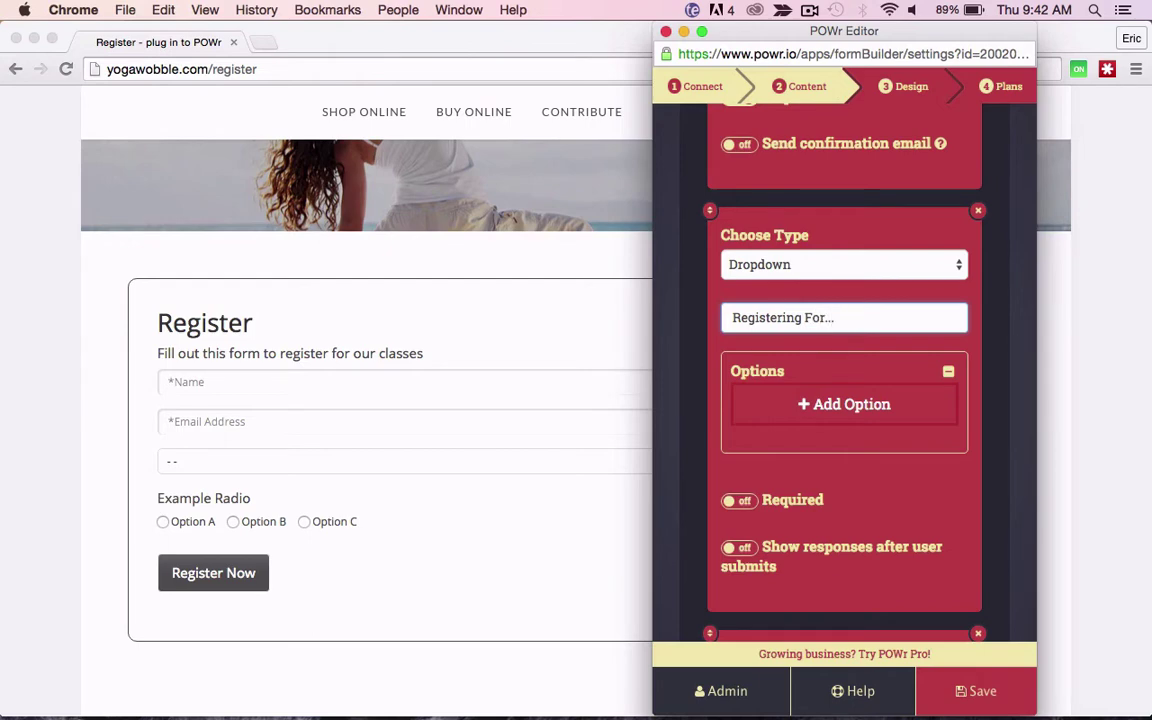
Step: Add dropdown choices All Day Class, Half Day Class and Evening Only Class
{"action": "left_click", "coordinate": [802, 403]}
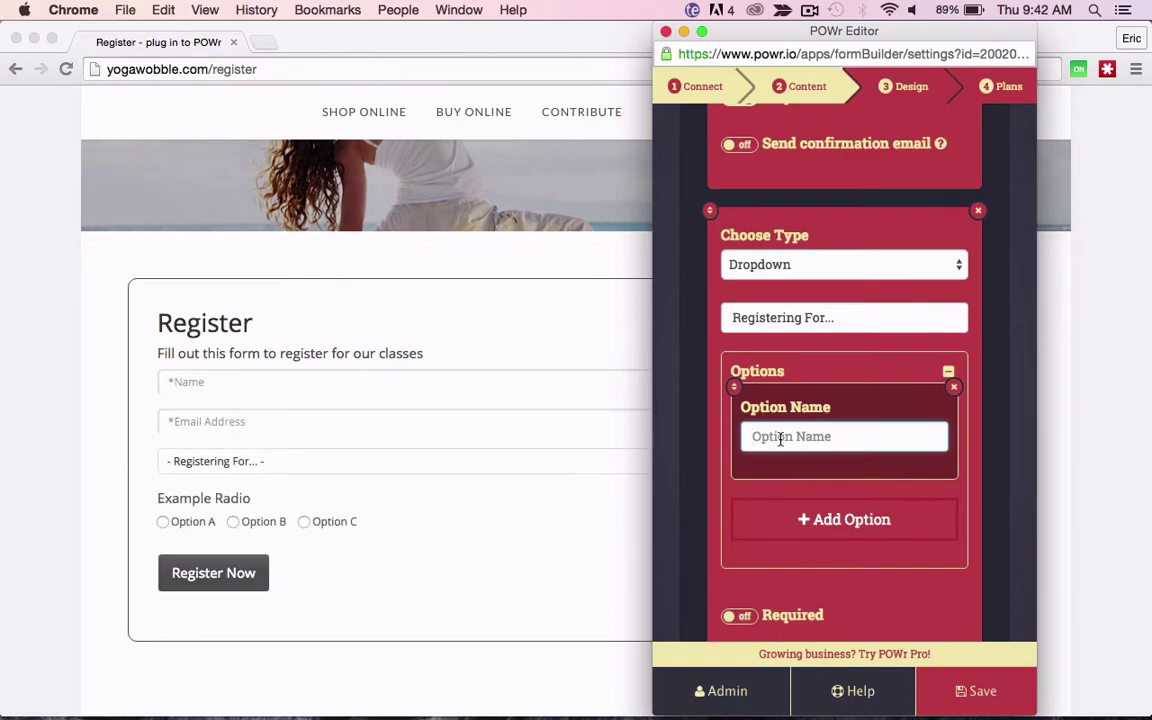
{"action": "type", "text": "All day "}
{"action": "type", "text": "Day "}
{"action": "type", "text": "Class"}
{"action": "left_click", "coordinate": [805, 520]}
{"action": "scroll", "coordinate": [805, 525], "scroll_direction": "down", "scroll_amount": 2}
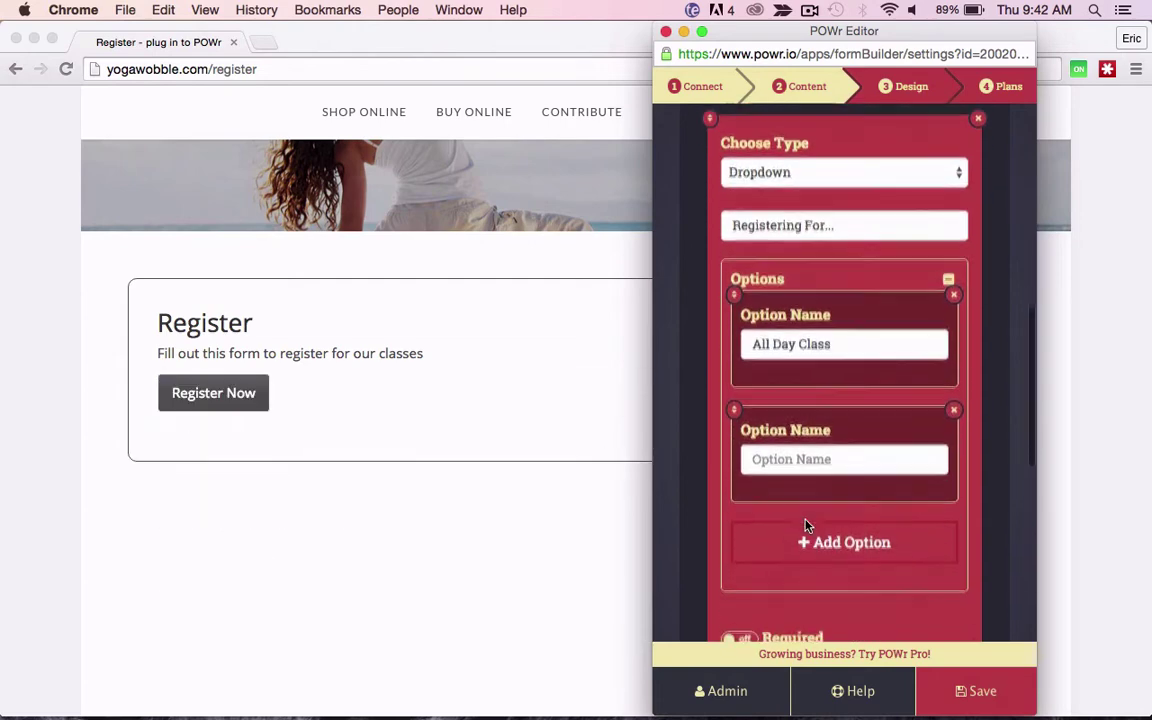
{"action": "left_click", "coordinate": [807, 462]}
{"action": "type", "text": "Half Da"}
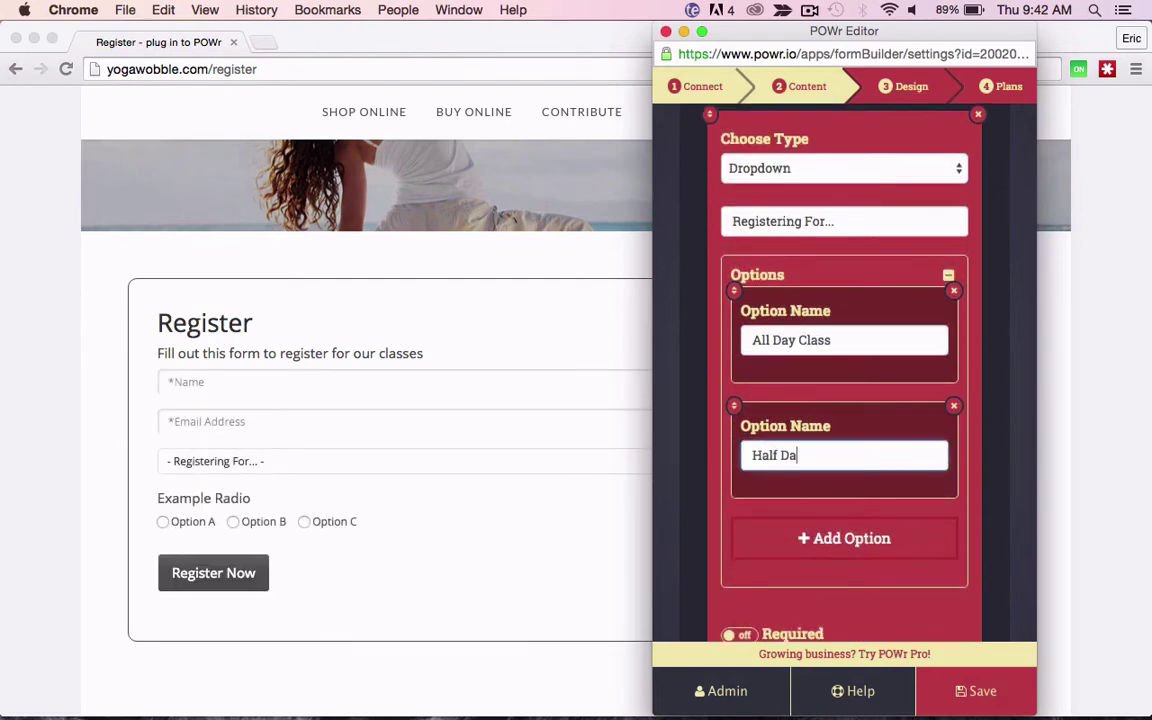
{"action": "type", "text": "y Class"}
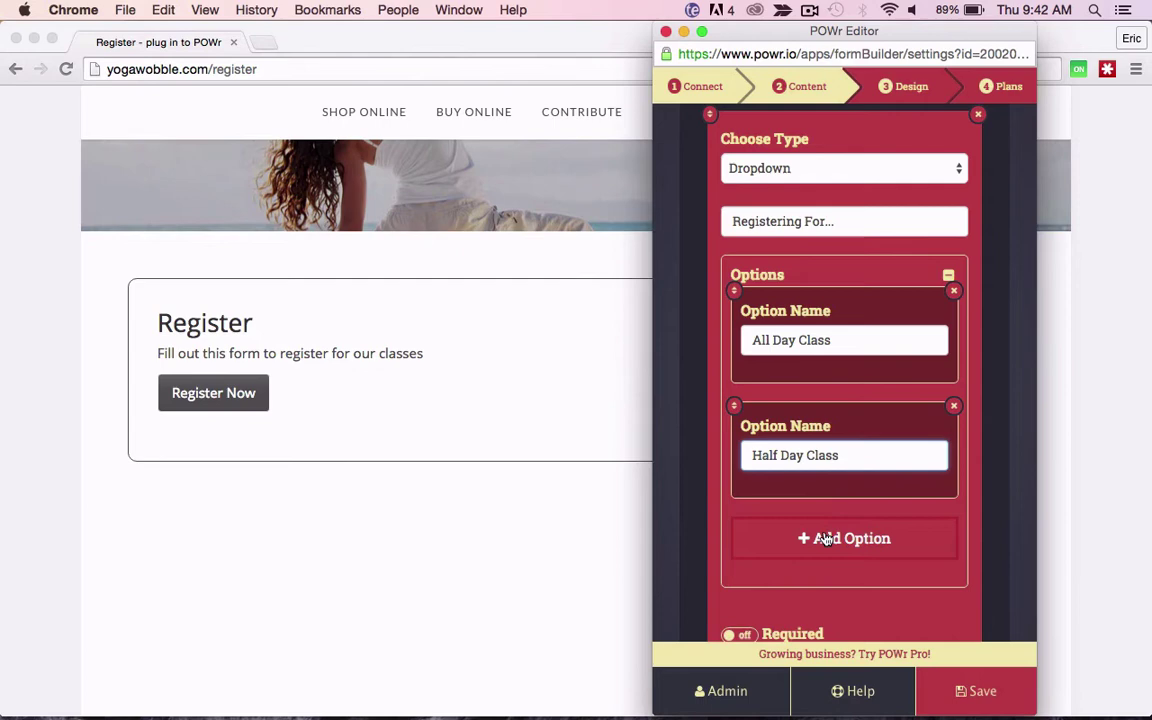
{"action": "left_click", "coordinate": [818, 537]}
{"action": "scroll", "coordinate": [820, 530], "scroll_direction": "down", "scroll_amount": 2}
{"action": "left_click", "coordinate": [815, 481]}
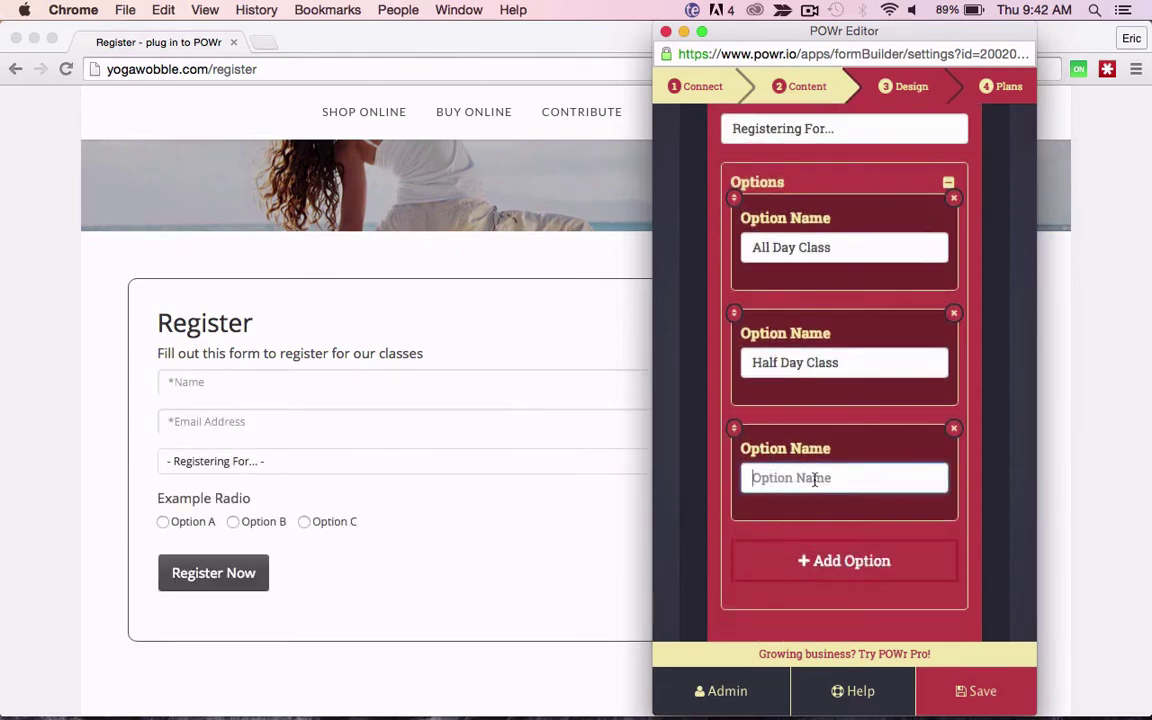
{"action": "type", "text": "Evening Onl"}
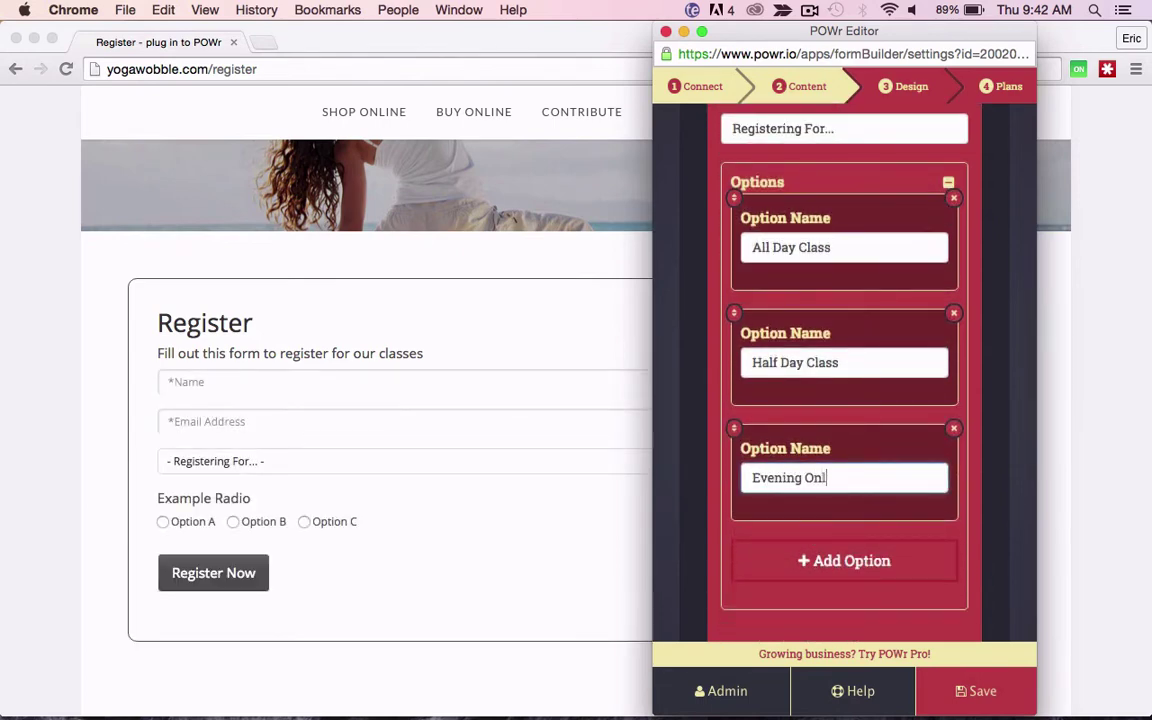
{"action": "type", "text": "y Class"}
Step: Delete those three choices and enter a comma-separated choice list instead, giving options a through e
{"action": "left_click", "coordinate": [954, 429]}
{"action": "left_click", "coordinate": [954, 318]}
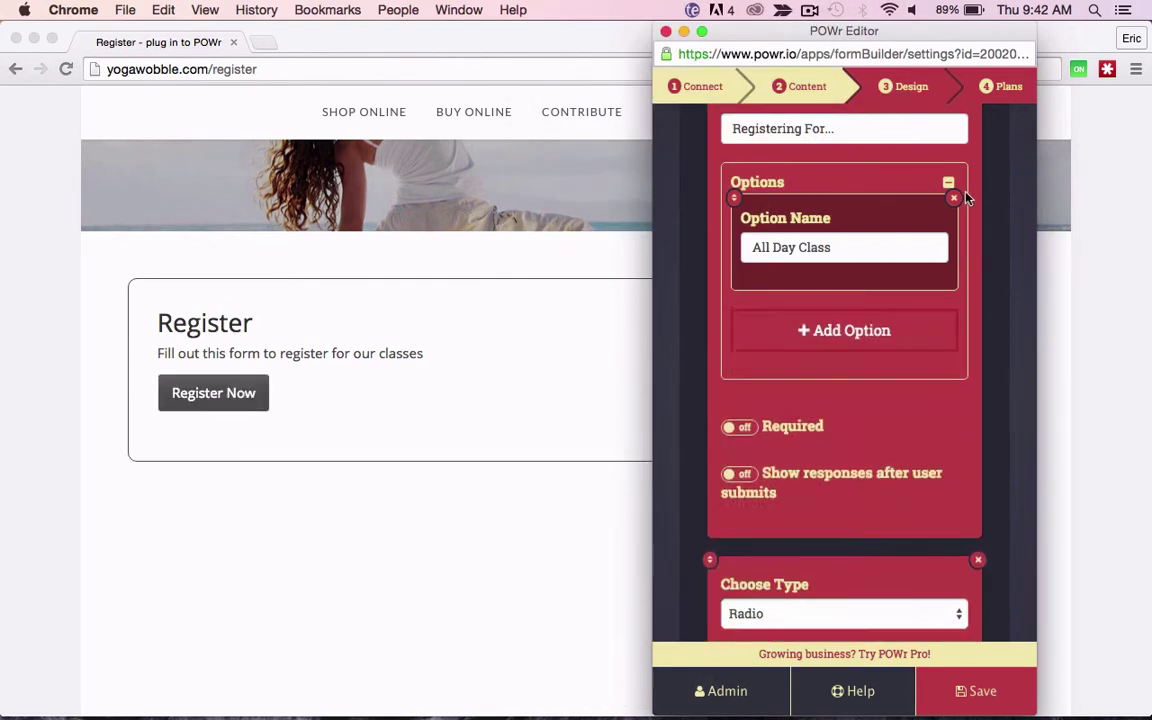
{"action": "left_click", "coordinate": [954, 197]}
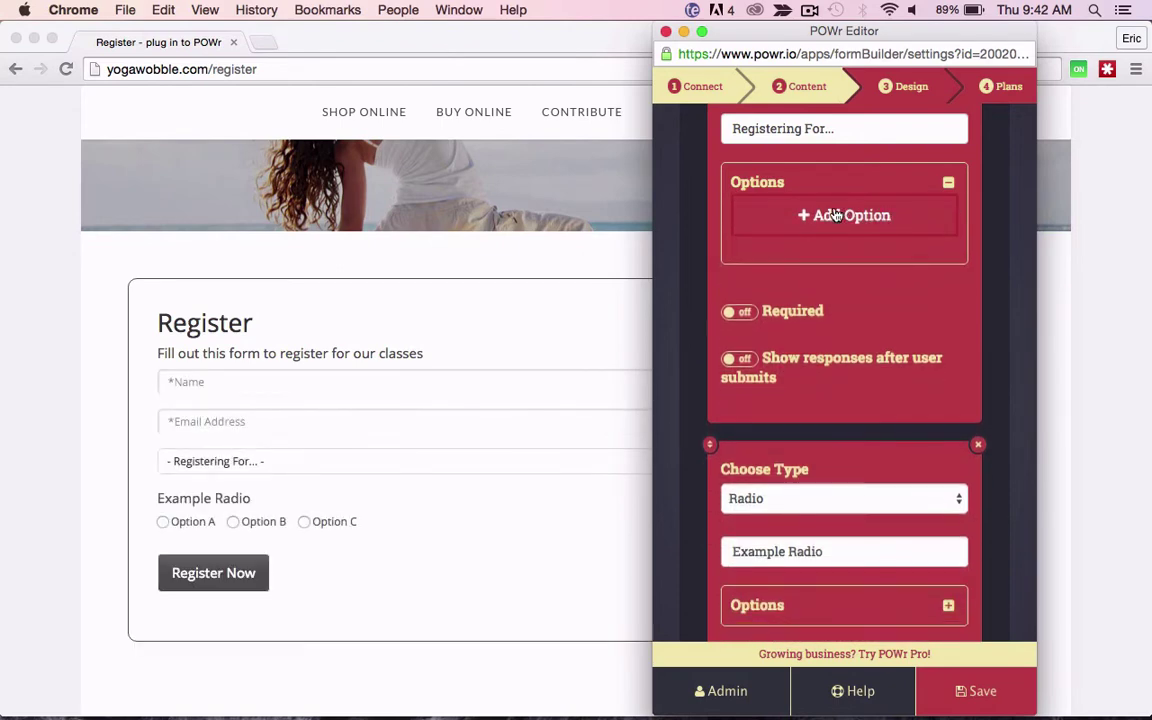
{"action": "left_click", "coordinate": [835, 215]}
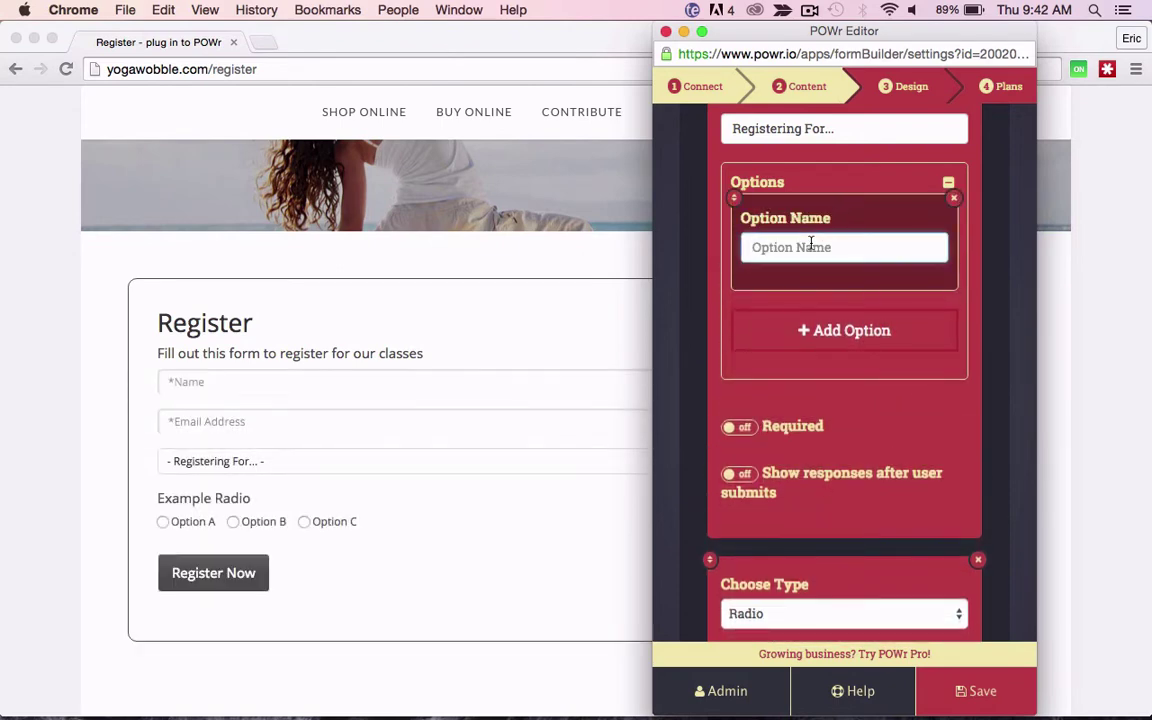
{"action": "type", "text": "a, b, c, d, e,"}
{"action": "key", "text": "super+a"}
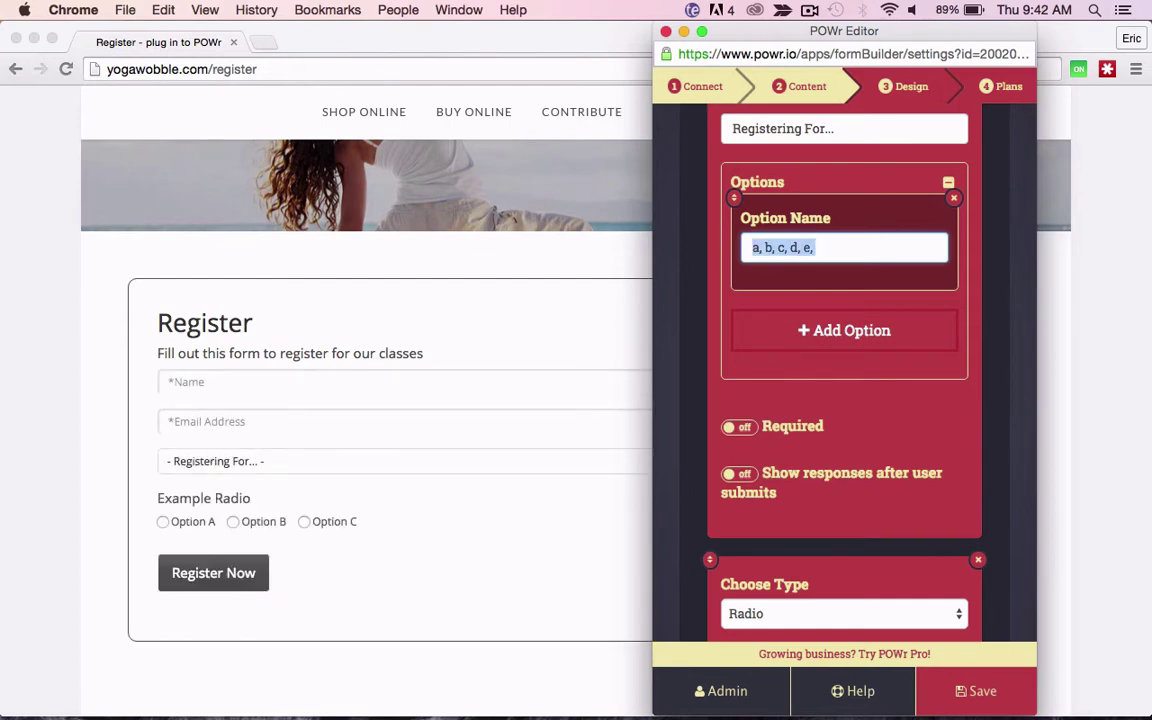
{"action": "key", "text": "BackSpace"}
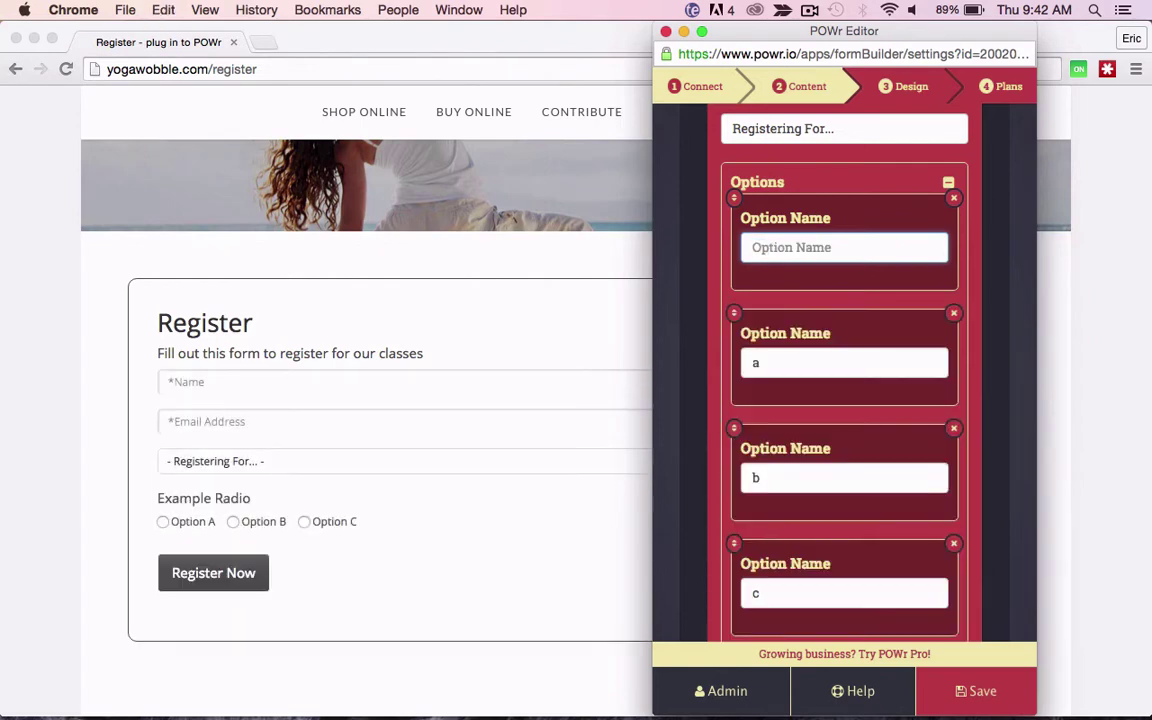
Step: Move the editor aside to check the page preview, then move it back
{"action": "scroll", "coordinate": [784, 303], "scroll_direction": "down", "scroll_amount": 5}
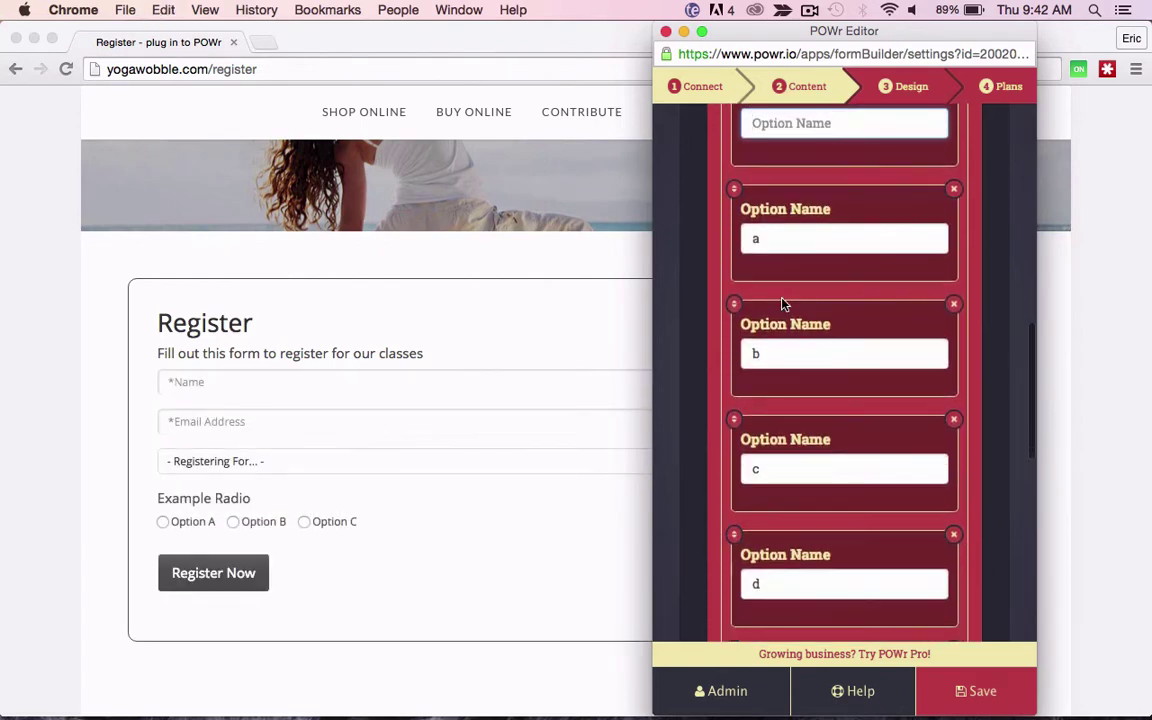
{"action": "scroll", "coordinate": [784, 304], "scroll_direction": "down", "scroll_amount": 2}
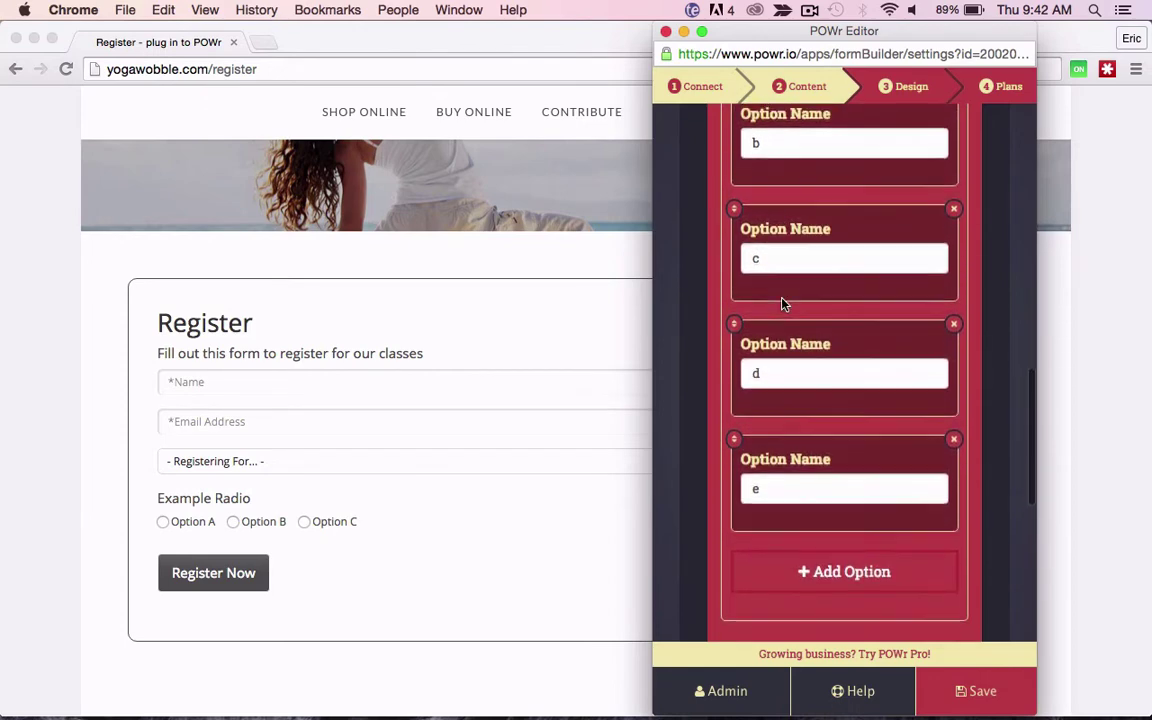
{"action": "scroll", "coordinate": [784, 304], "scroll_direction": "up", "scroll_amount": 1}
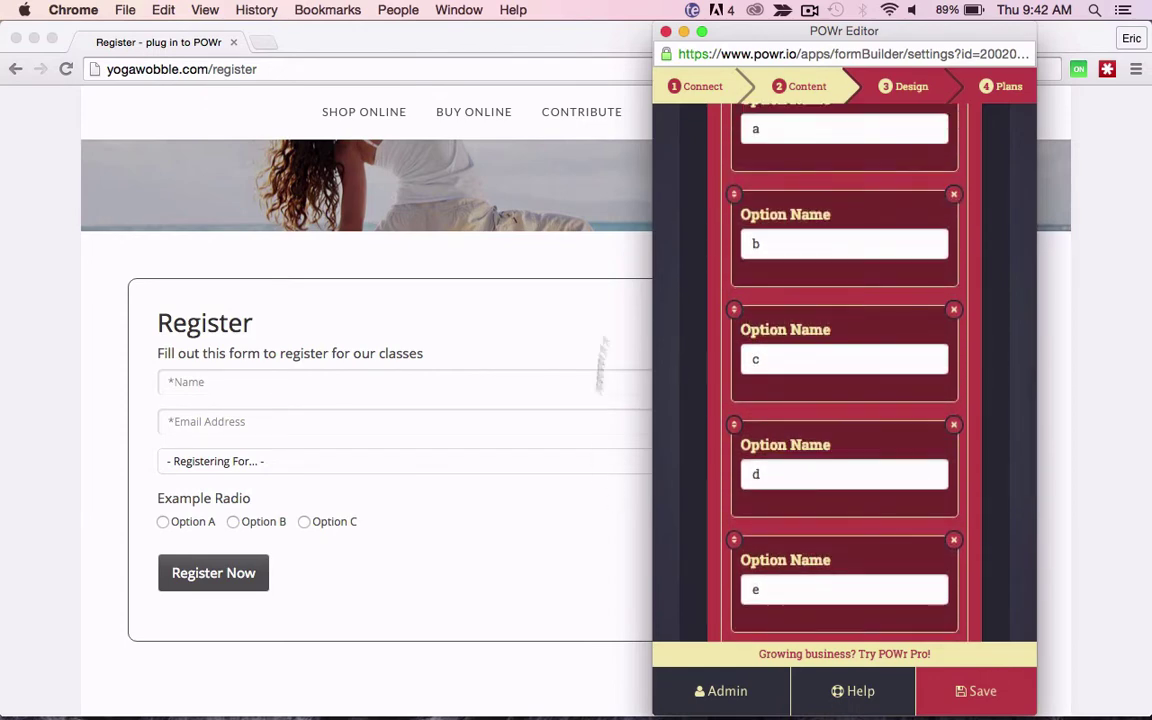
{"action": "left_click_drag", "start_coordinate": [725, 36], "coordinate": [840, 36]}
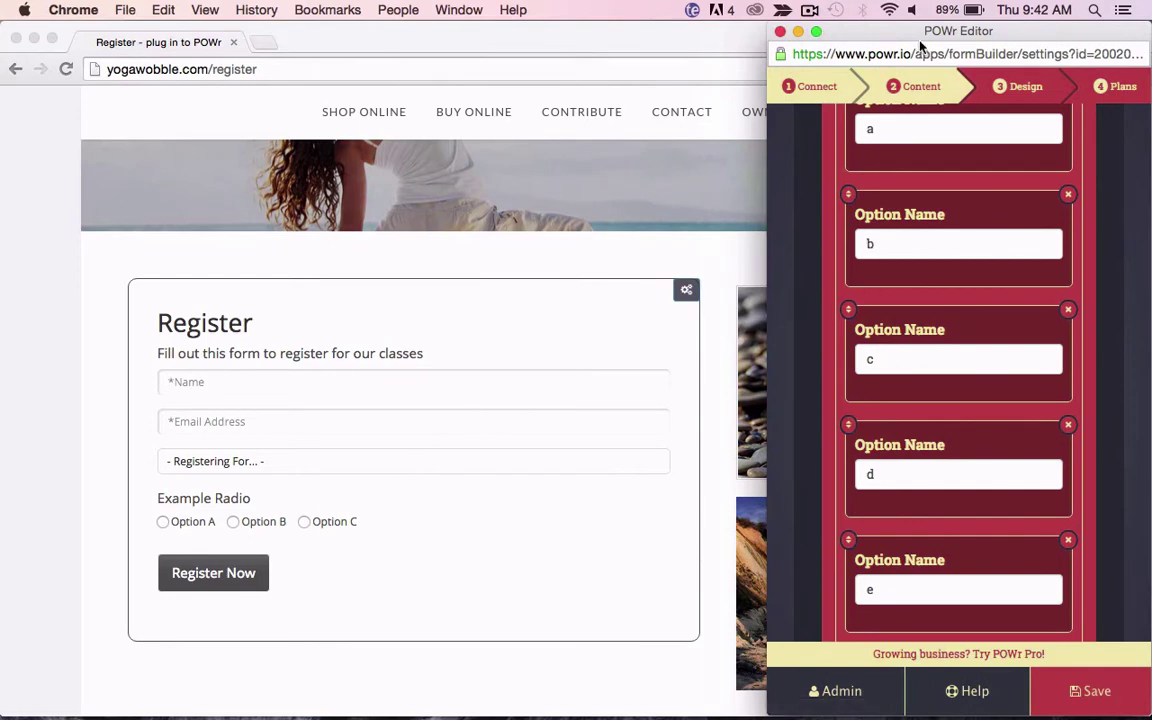
{"action": "left_click_drag", "start_coordinate": [920, 45], "coordinate": [768, 43]}
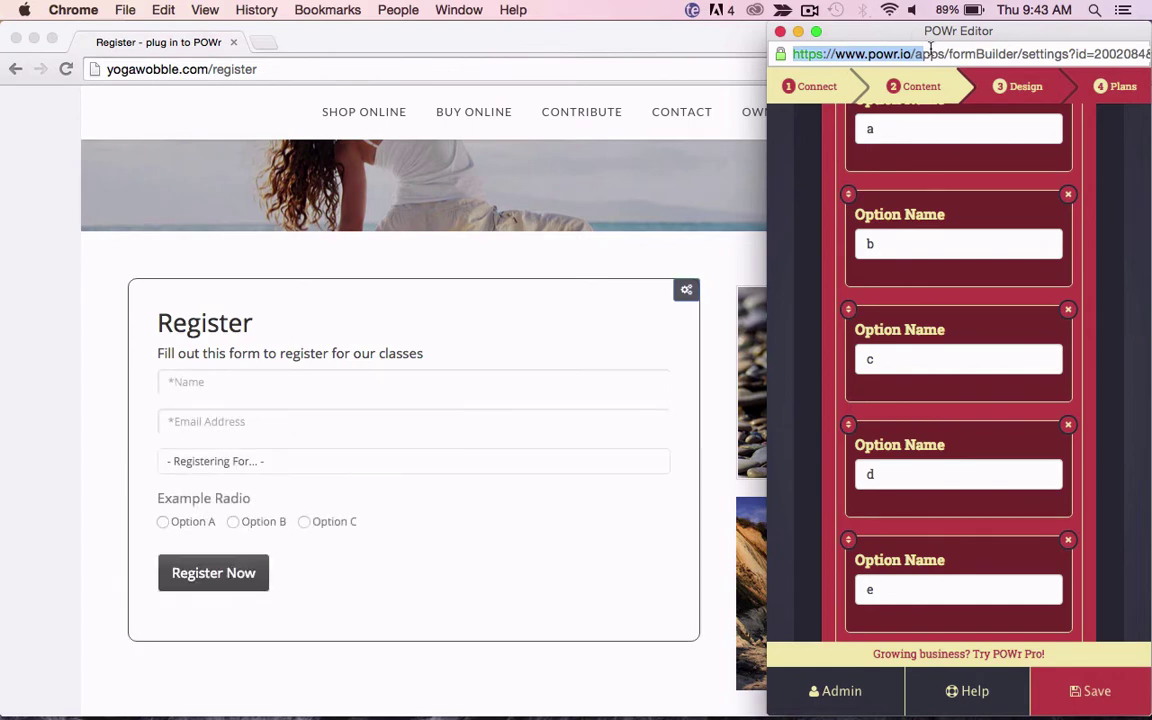
{"action": "left_click_drag", "start_coordinate": [928, 31], "coordinate": [777, 22]}
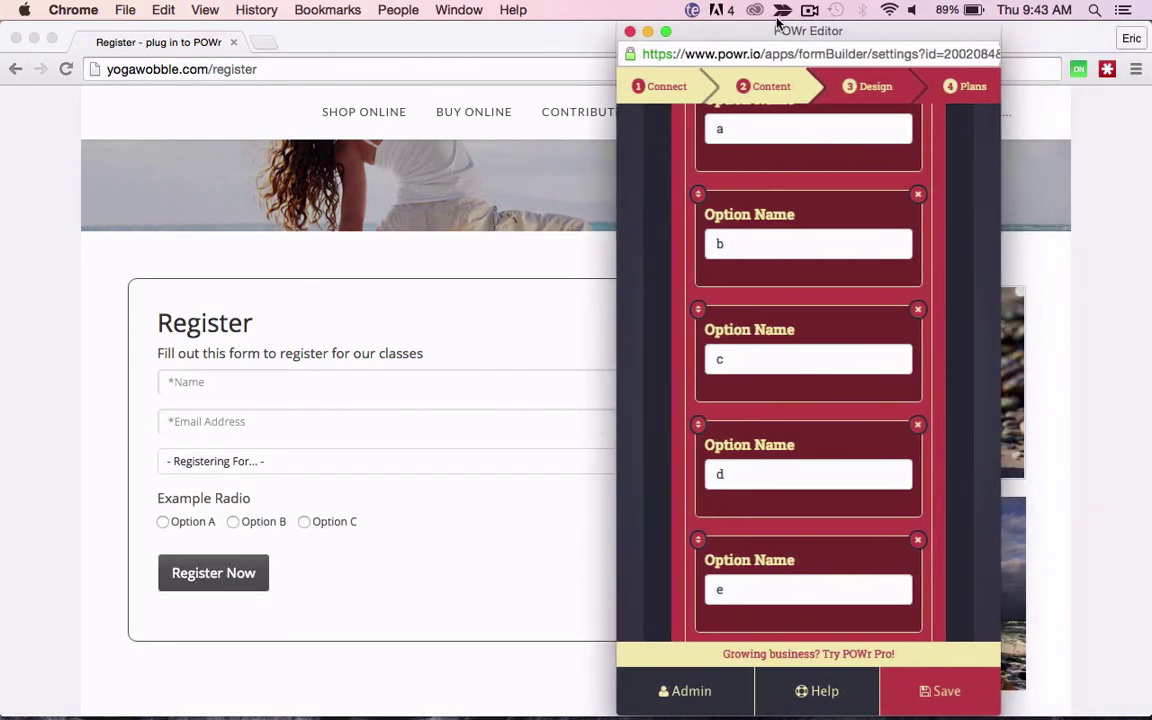
{"action": "scroll", "coordinate": [818, 283], "scroll_direction": "up", "scroll_amount": 5}
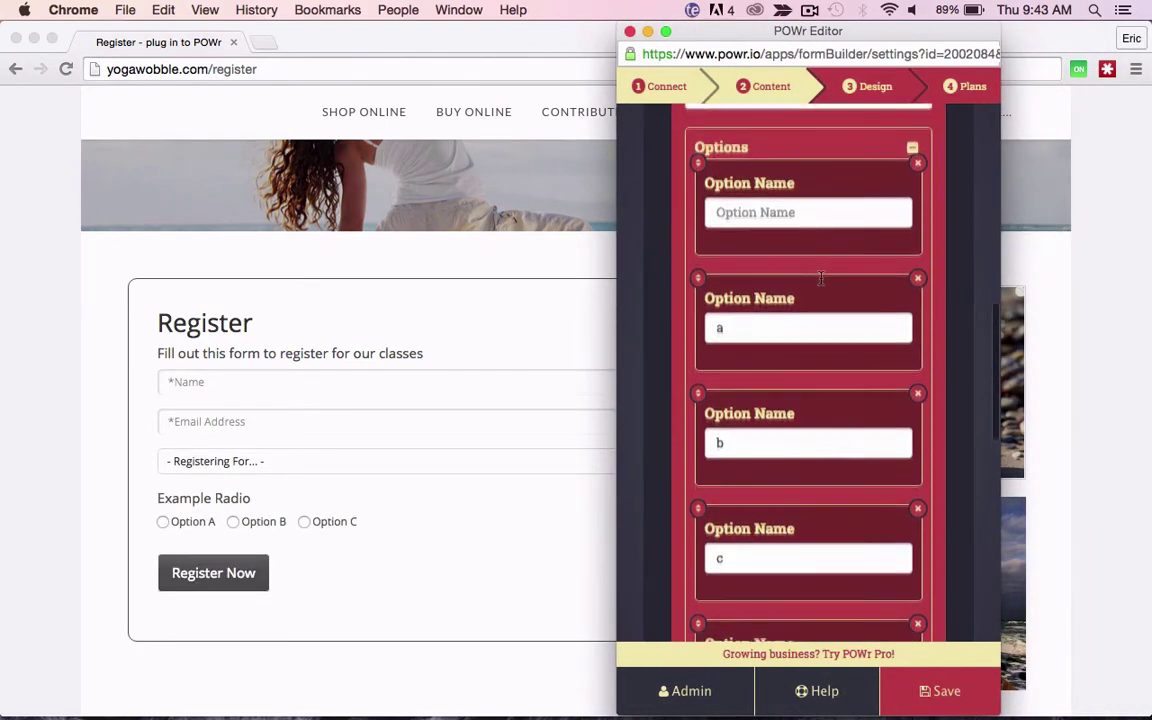
{"action": "scroll", "coordinate": [820, 278], "scroll_direction": "up", "scroll_amount": 1}
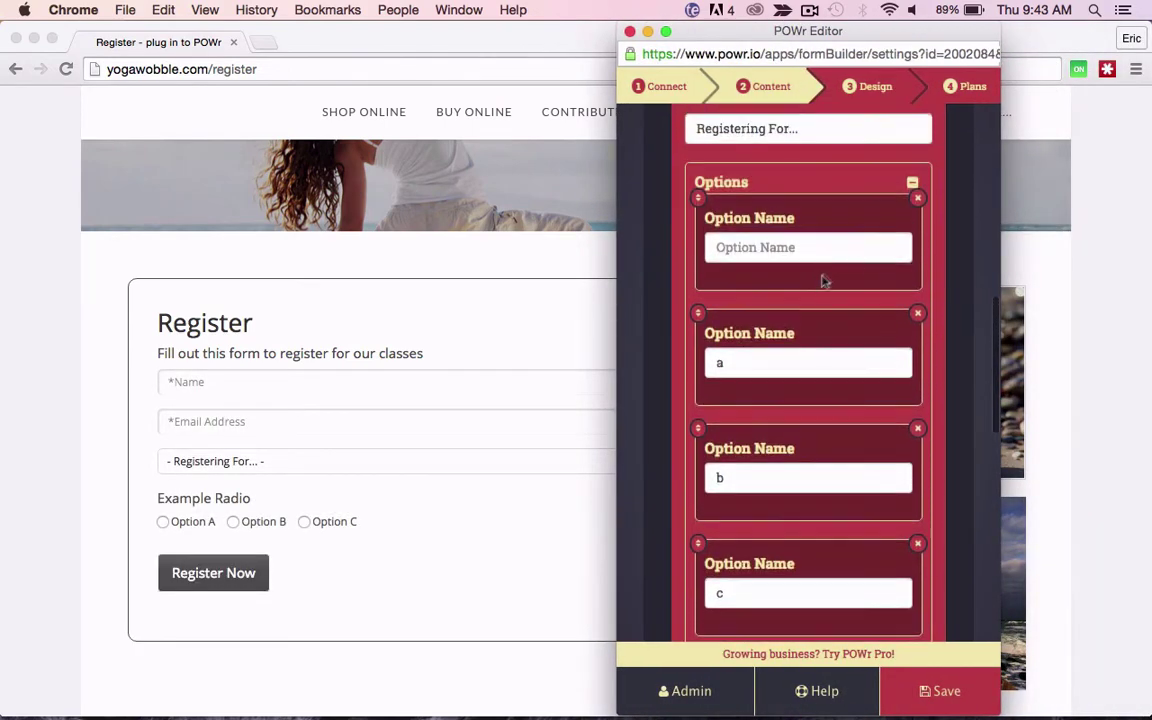
Step: Delete all six dropdown choices and change the field to a Radio labelled 'Registering for...'
{"action": "left_click", "coordinate": [918, 201]}
{"action": "left_click", "coordinate": [918, 201]}
{"action": "left_click", "coordinate": [918, 201]}
{"action": "left_click", "coordinate": [918, 201]}
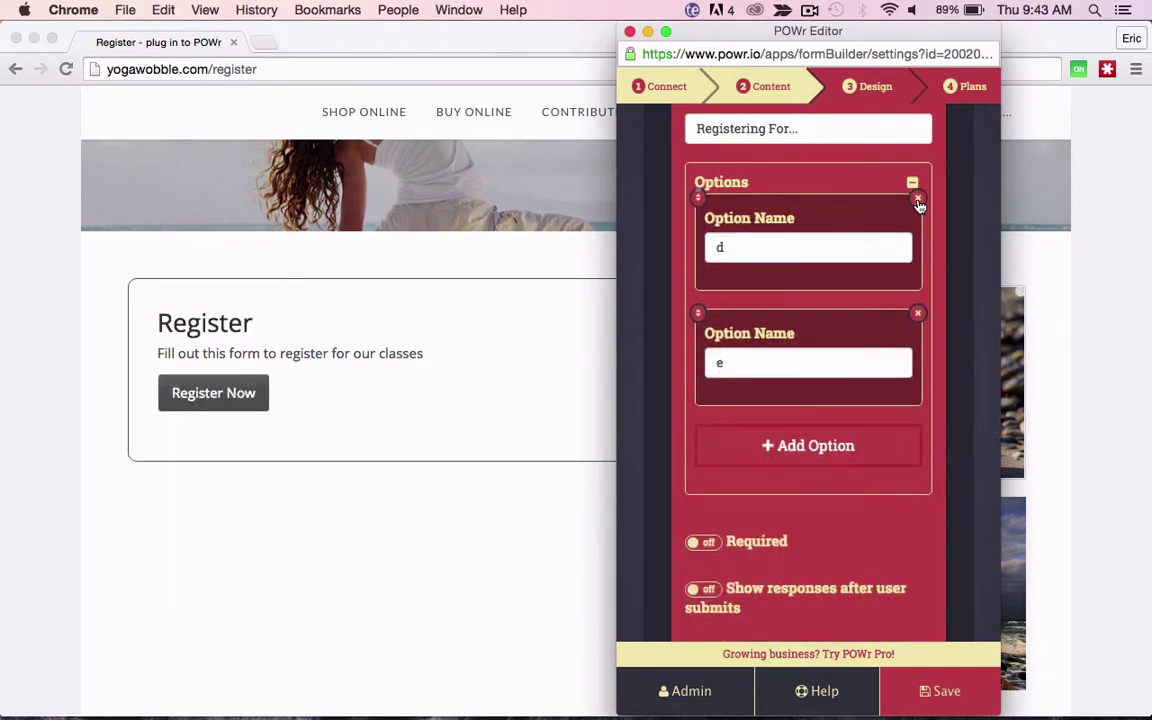
{"action": "left_click", "coordinate": [918, 201]}
{"action": "left_click", "coordinate": [918, 201]}
{"action": "scroll", "coordinate": [918, 205], "scroll_direction": "up", "scroll_amount": 3}
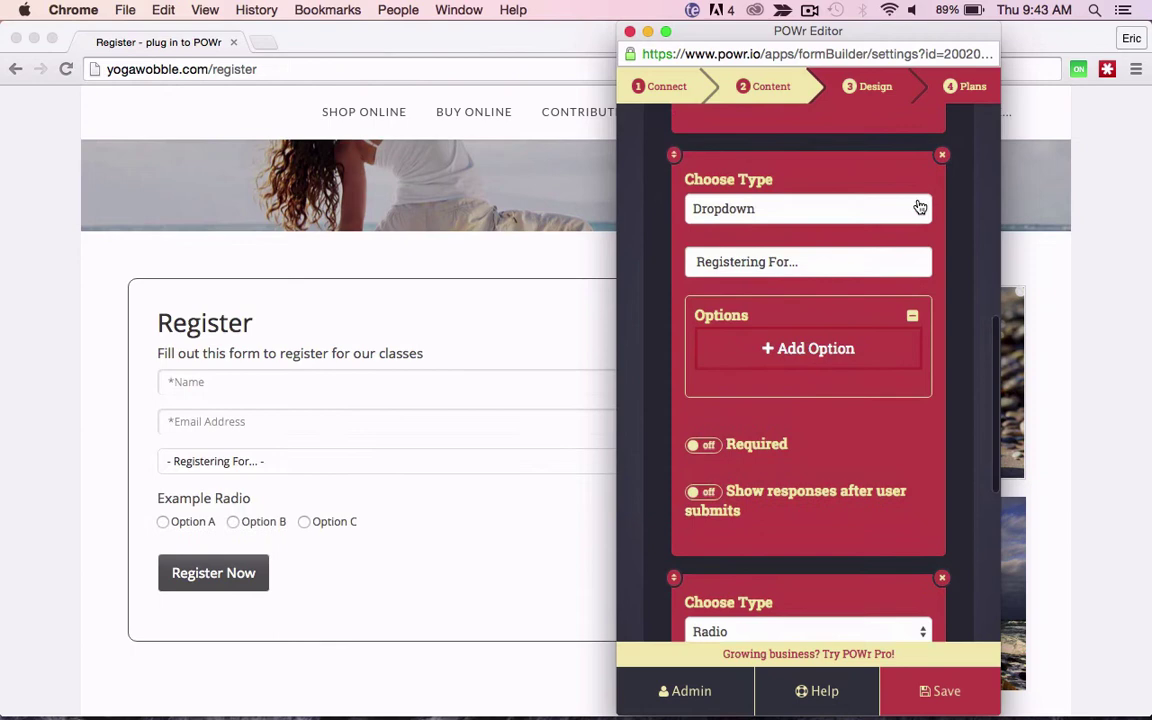
{"action": "left_click", "coordinate": [919, 207]}
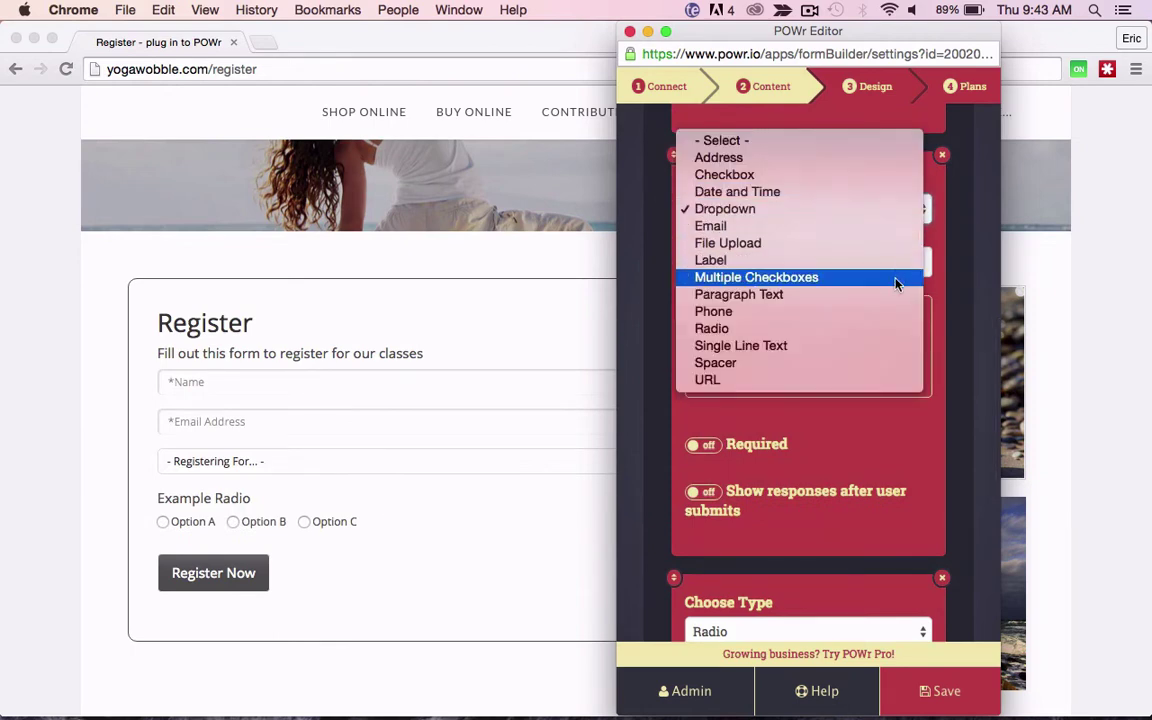
{"action": "key", "text": "Escape"}
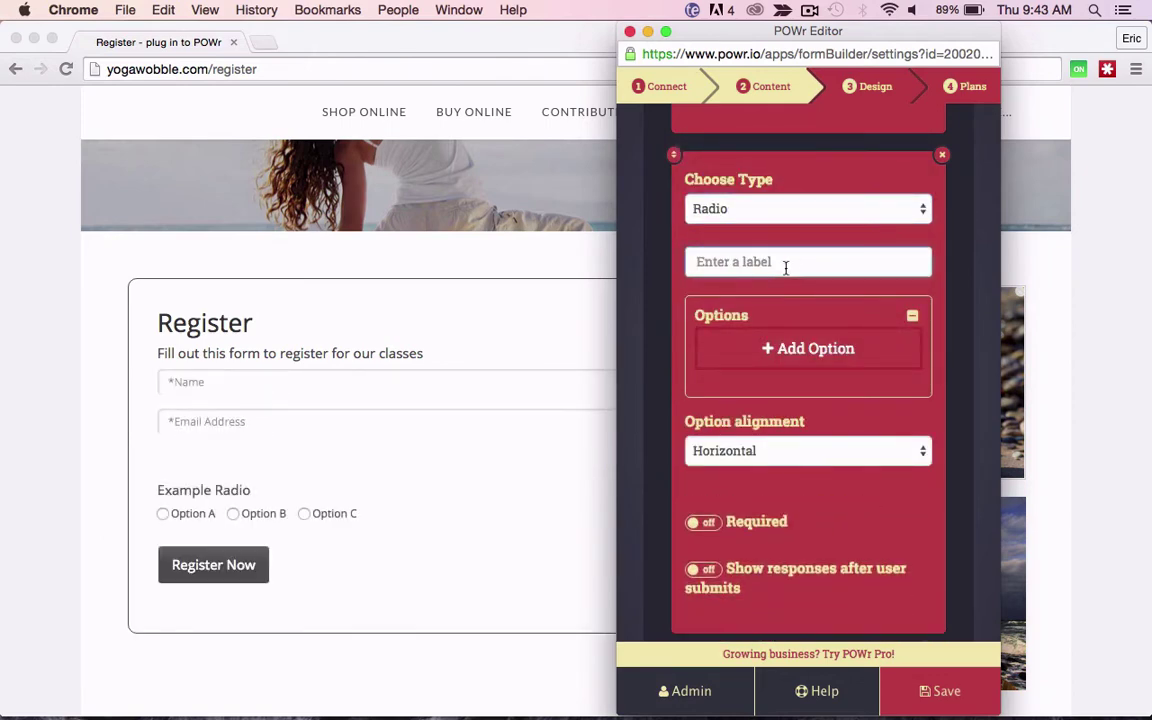
{"action": "type", "text": "Registering for..."}
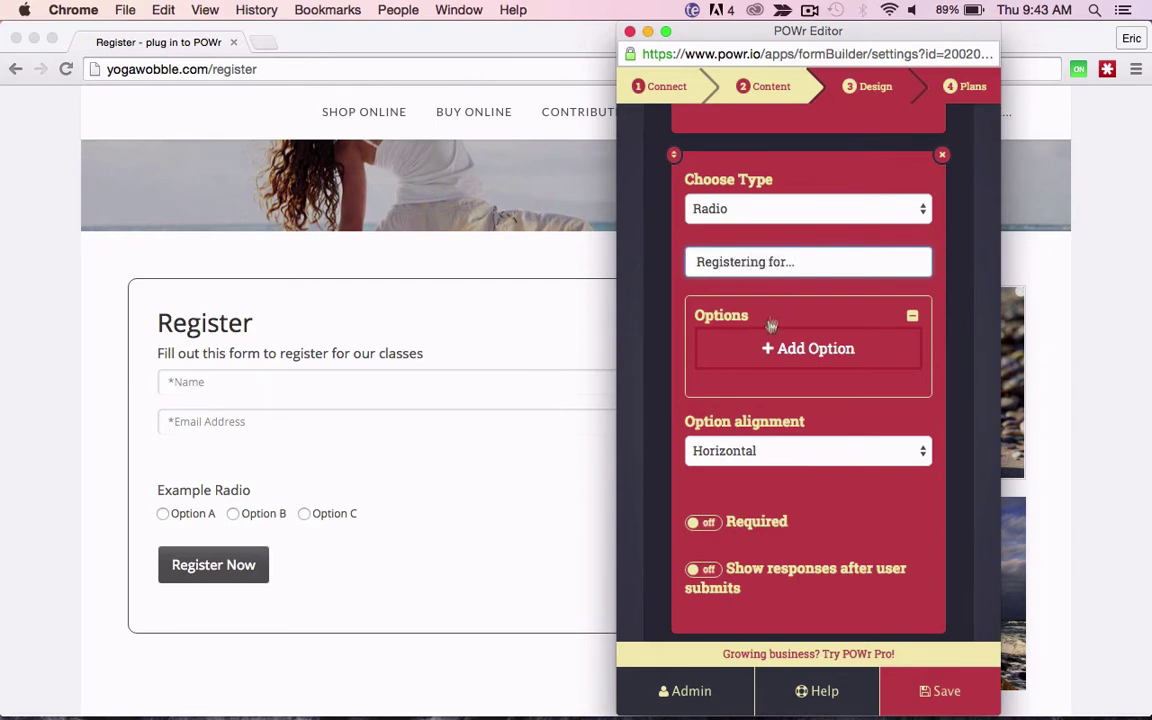
Step: Add radio choices Morning, Afternoon and Evening
{"action": "left_click", "coordinate": [764, 348]}
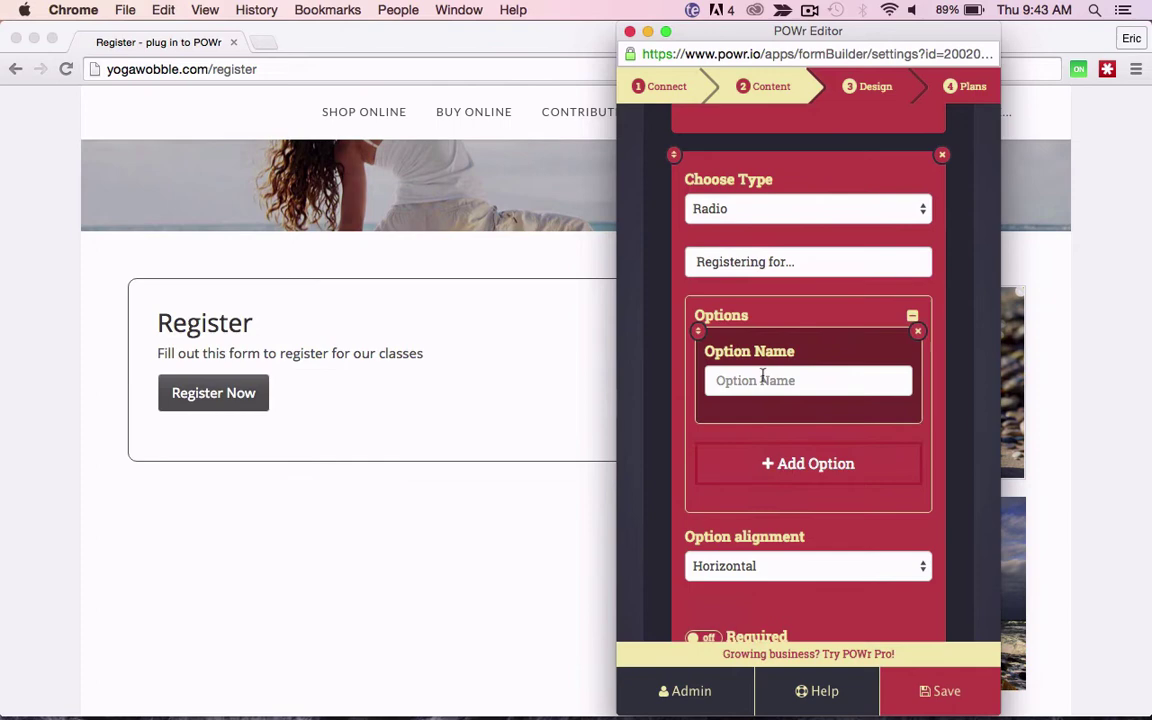
{"action": "left_click", "coordinate": [763, 380]}
{"action": "type", "text": "Morning"}
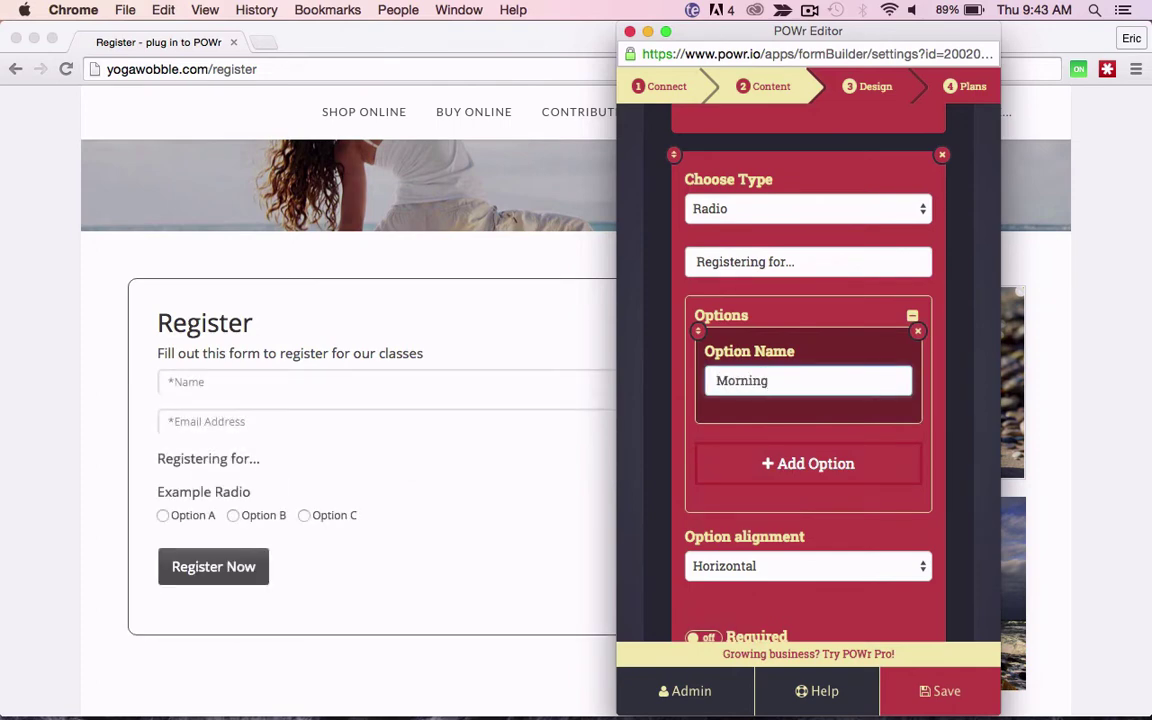
{"action": "left_click", "coordinate": [762, 465]}
{"action": "left_click", "coordinate": [752, 489]}
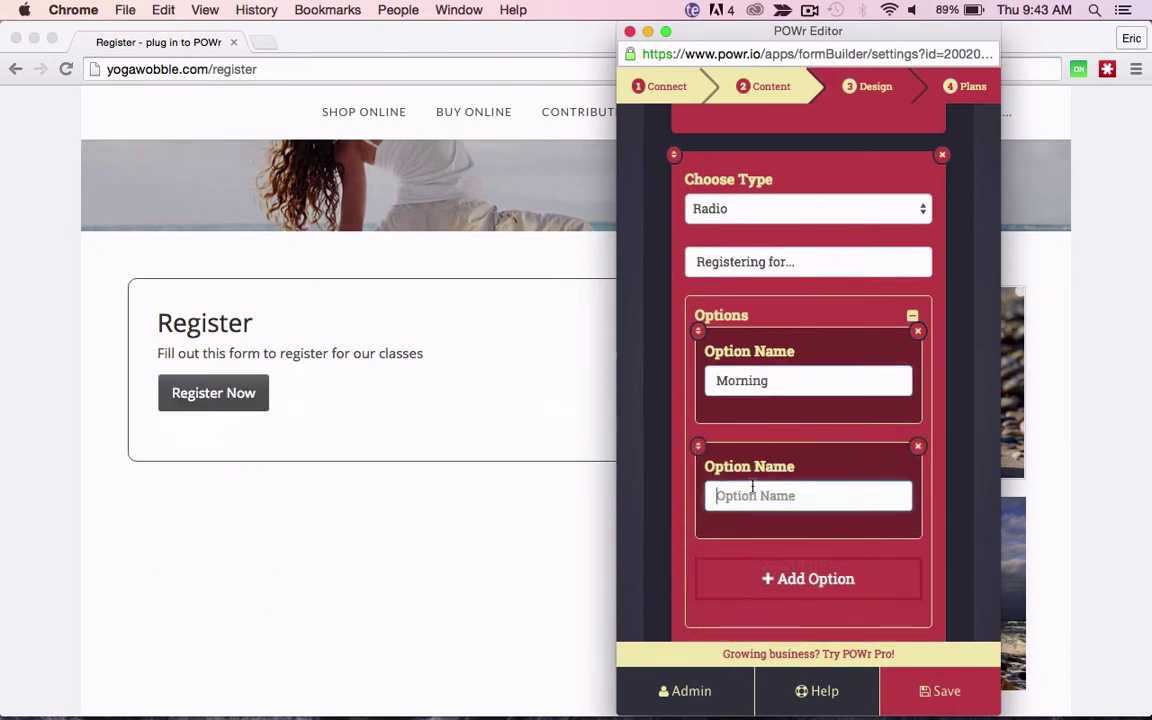
{"action": "type", "text": "Afternoon"}
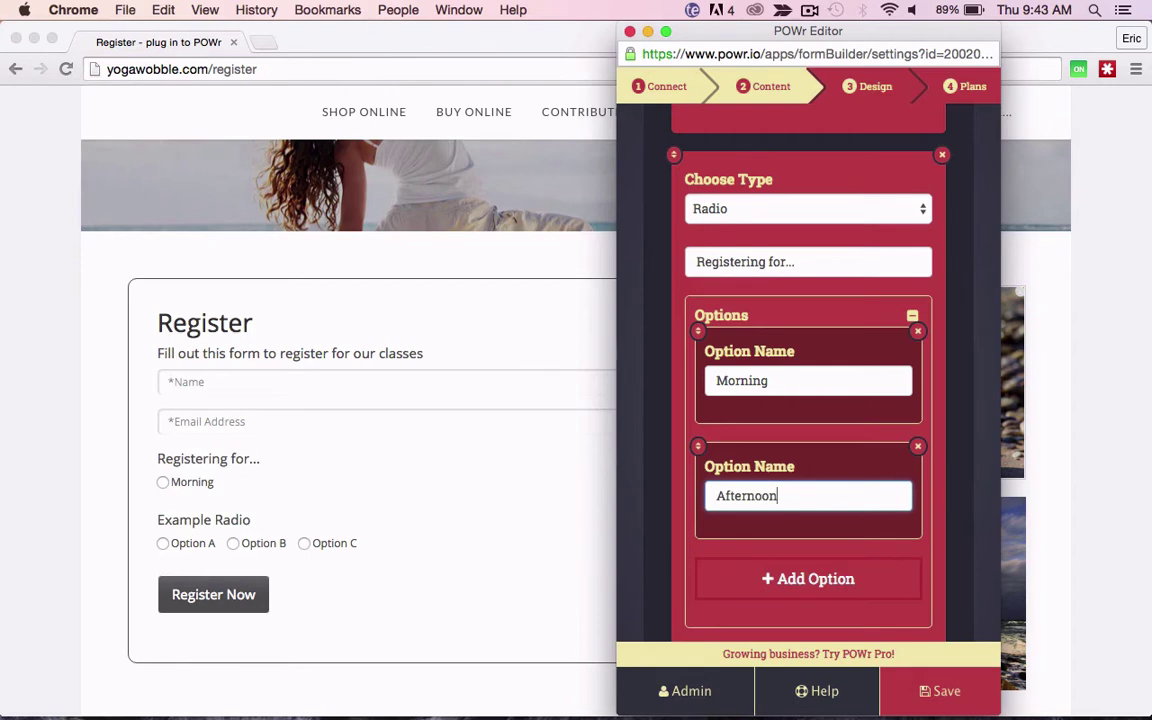
{"action": "left_click", "coordinate": [761, 578]}
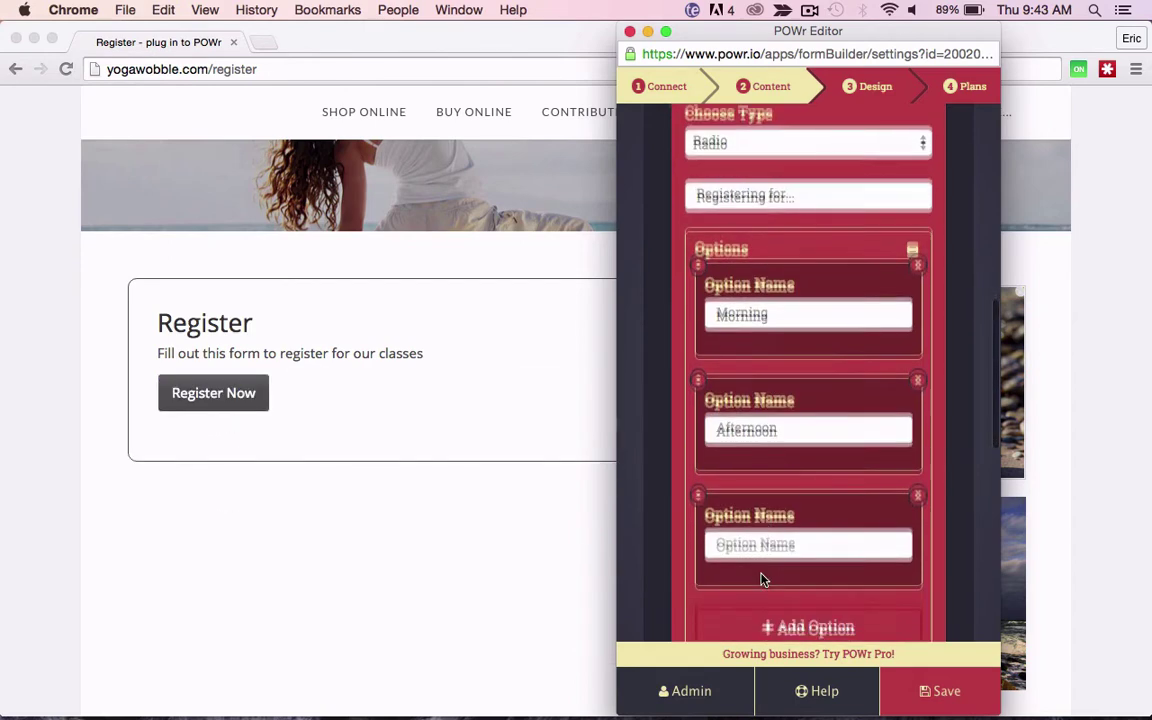
{"action": "left_click", "coordinate": [761, 505]}
{"action": "type", "text": "Evening"}
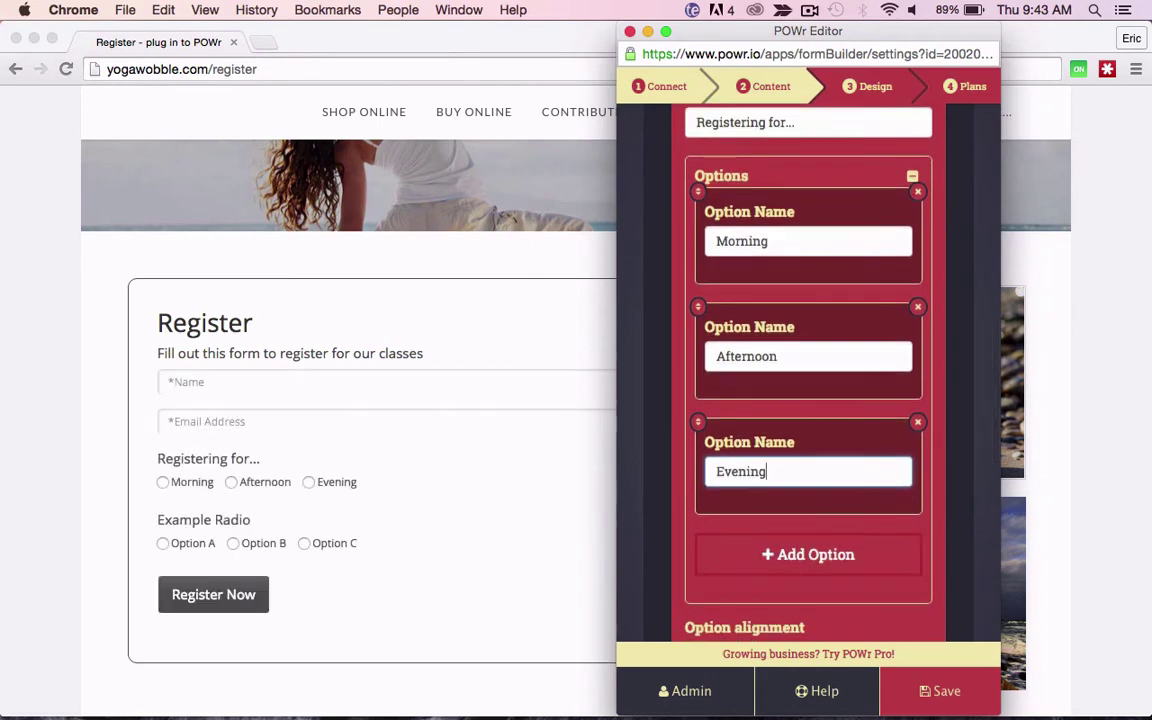
Step: Try vertical option alignment, set it back to horizontal, and make the question required
{"action": "scroll", "coordinate": [808, 380], "scroll_direction": "down", "scroll_amount": 5}
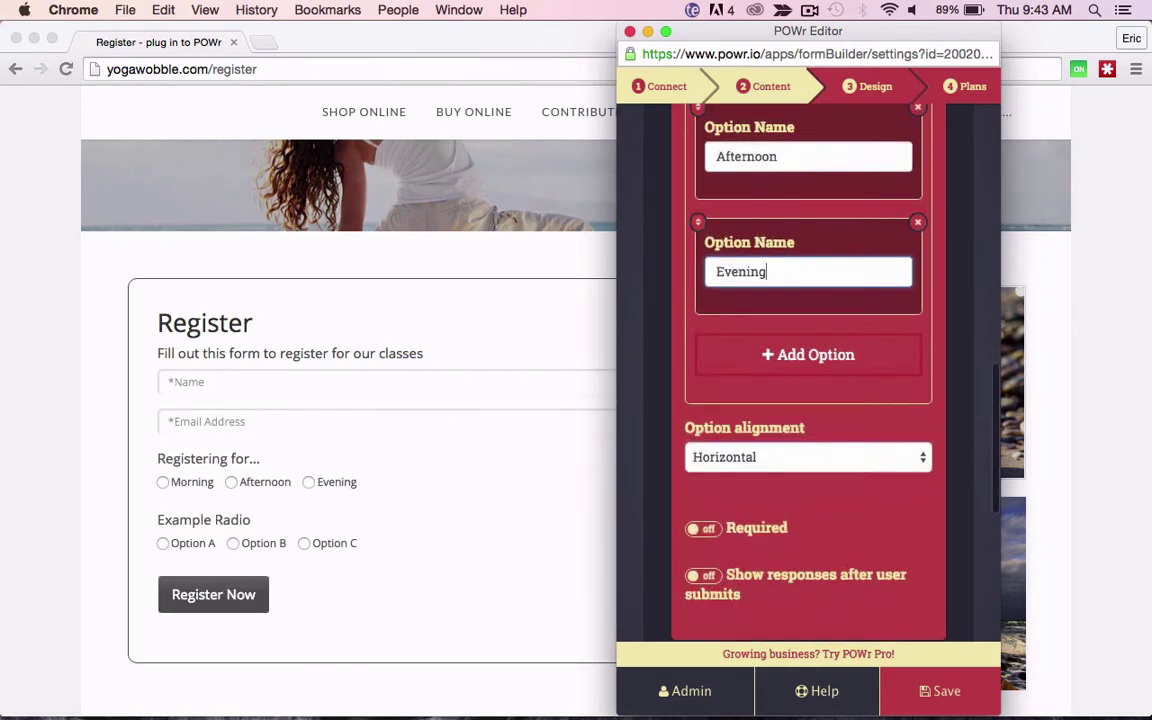
{"action": "left_click", "coordinate": [898, 459]}
{"action": "left_click", "coordinate": [895, 474]}
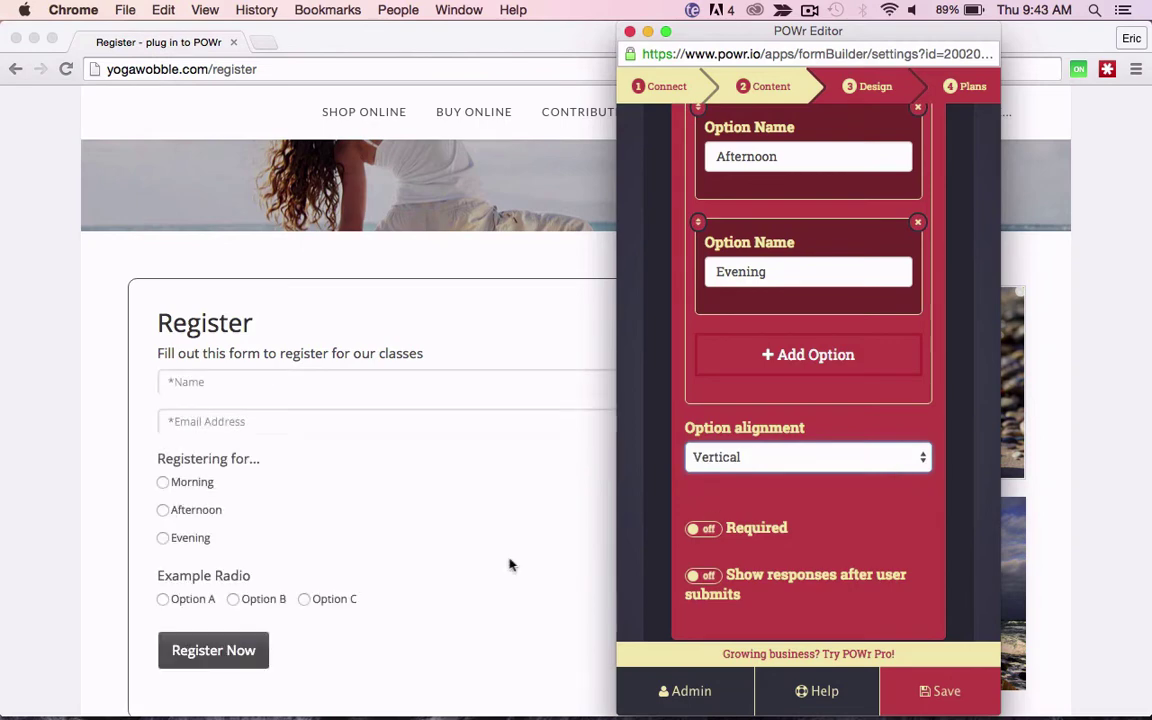
{"action": "scroll", "coordinate": [509, 565], "scroll_direction": "down", "scroll_amount": 2}
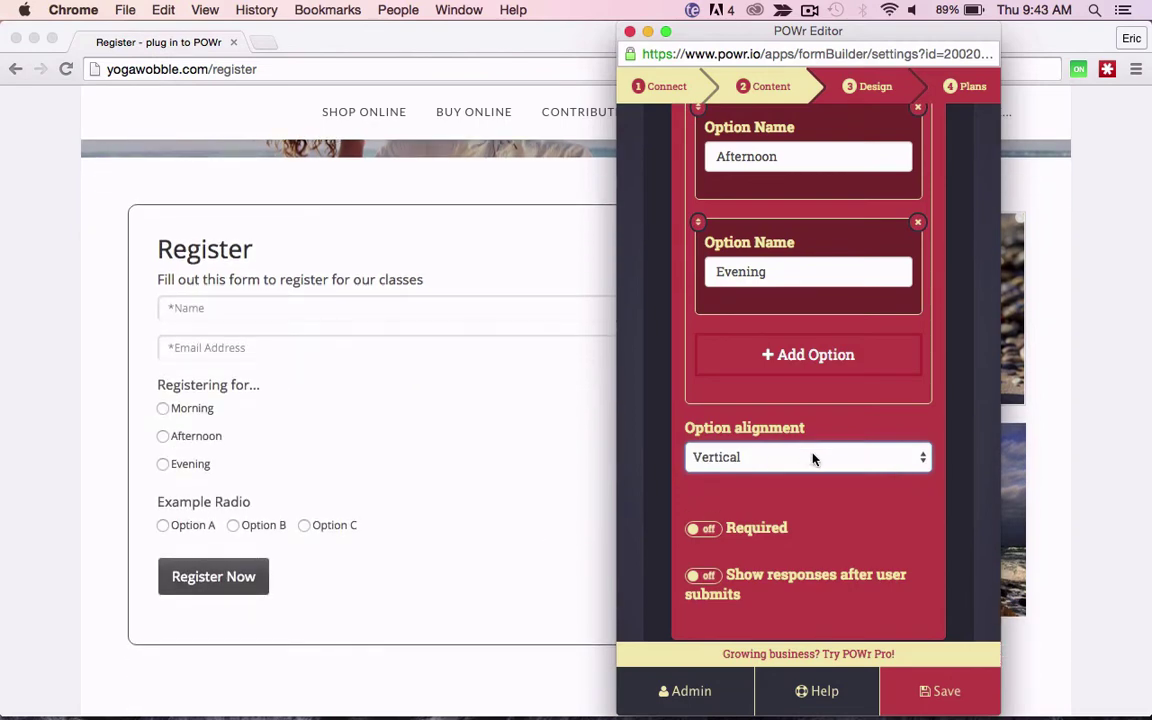
{"action": "left_click", "coordinate": [813, 458]}
{"action": "left_click", "coordinate": [813, 440]}
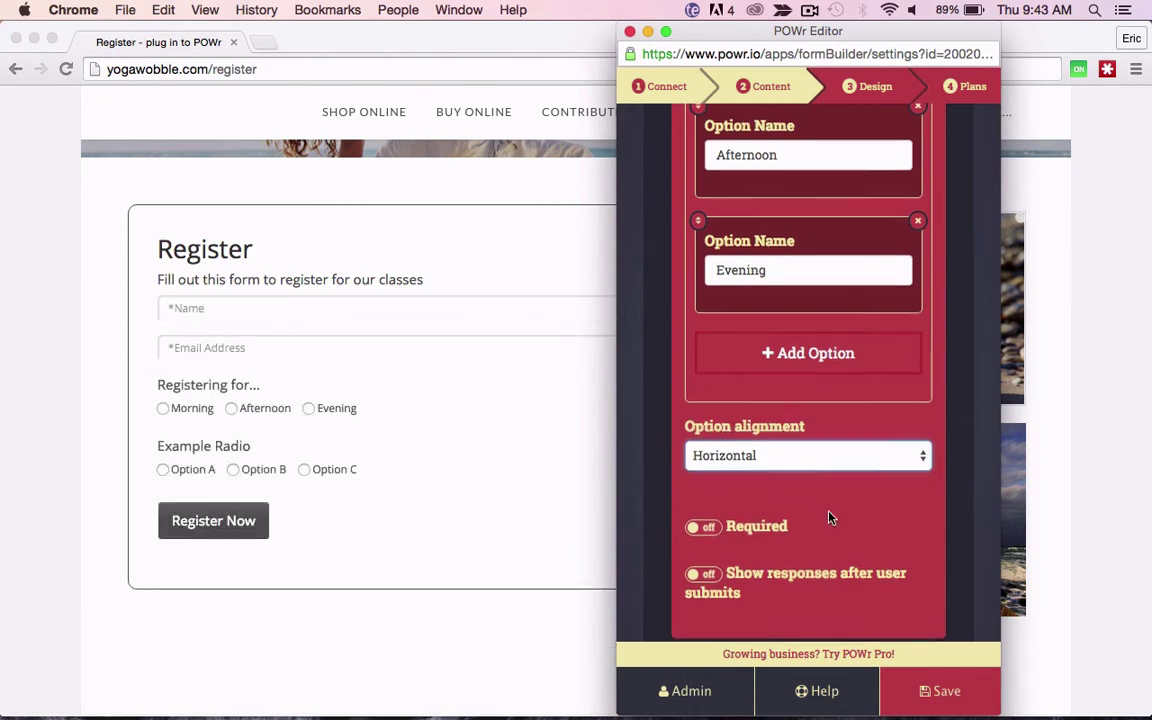
{"action": "scroll", "coordinate": [828, 517], "scroll_direction": "down", "scroll_amount": 2}
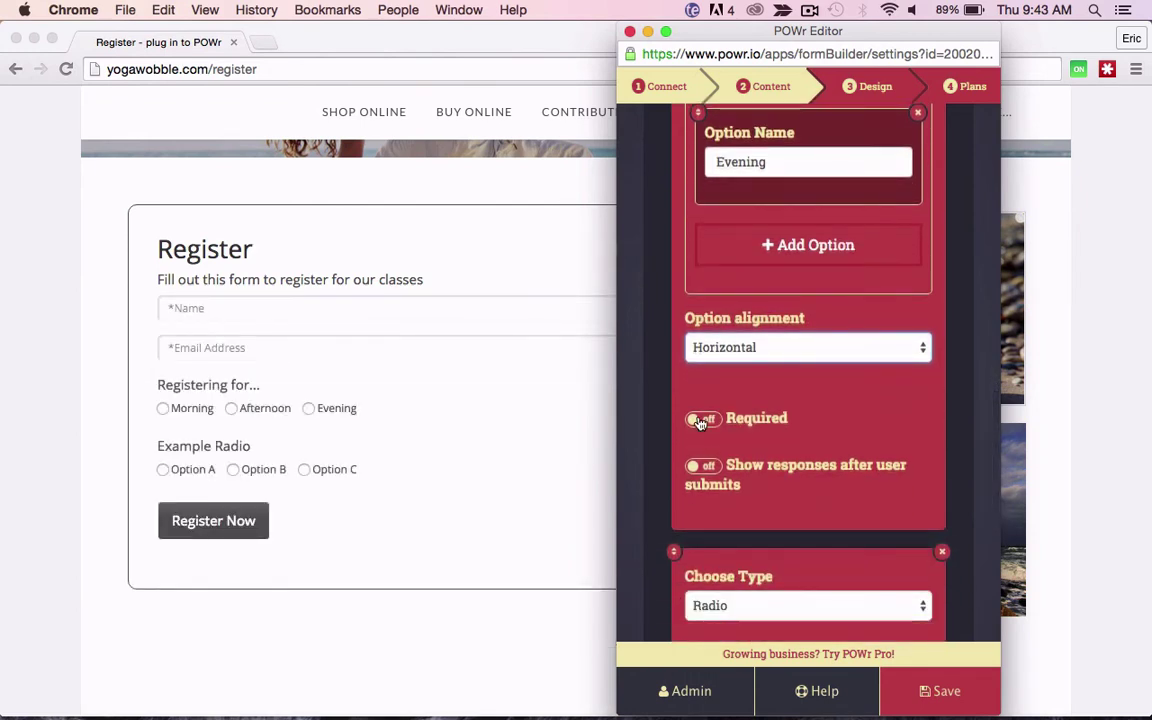
{"action": "left_click", "coordinate": [700, 420]}
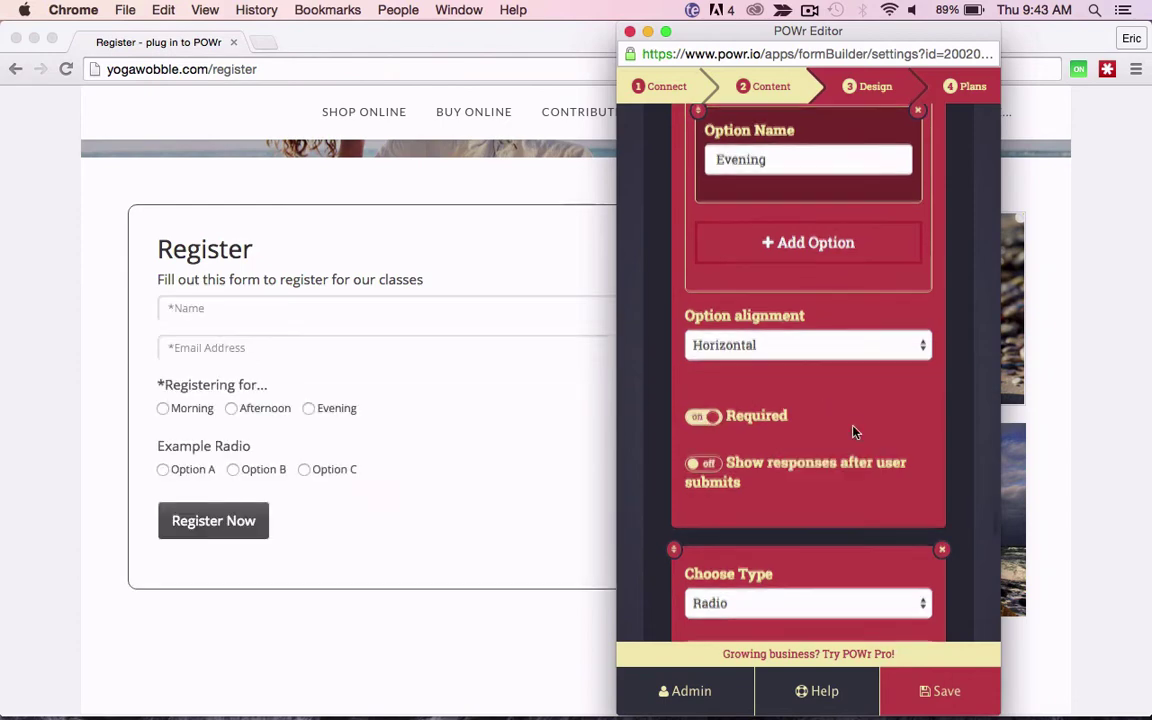
{"action": "scroll", "coordinate": [853, 432], "scroll_direction": "down", "scroll_amount": 3}
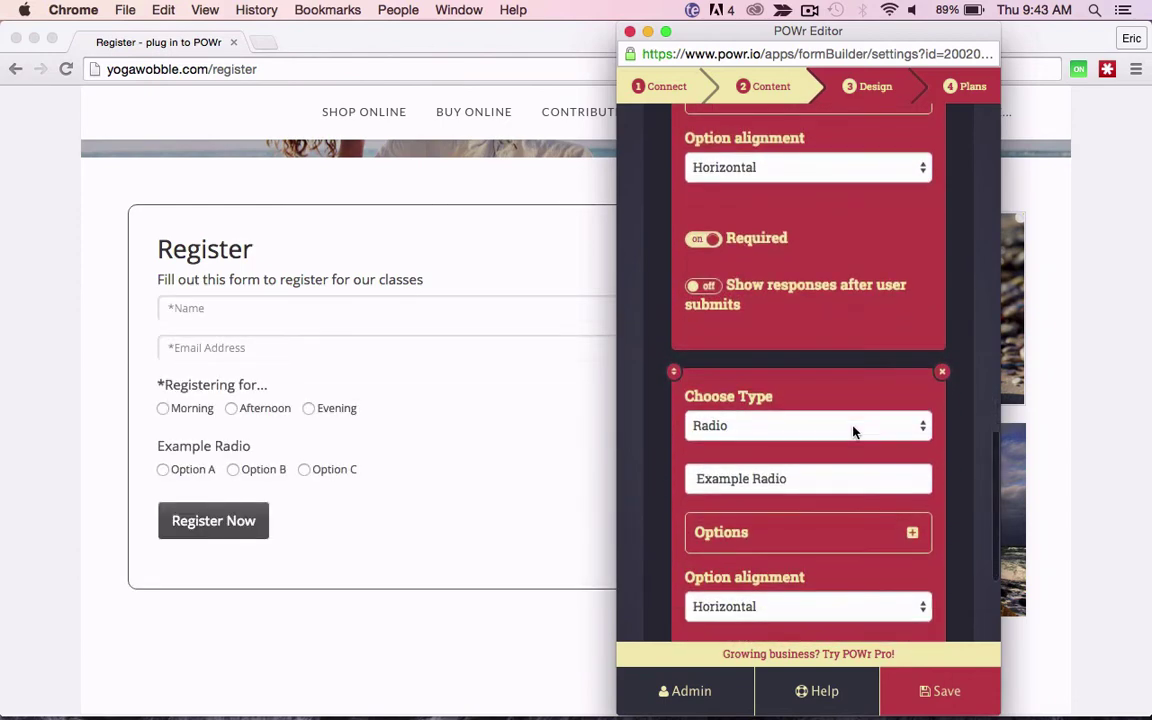
Step: Turn Example Radio into a Multiple Checkboxes field labelled 'People Attending'
{"action": "left_click", "coordinate": [855, 429]}
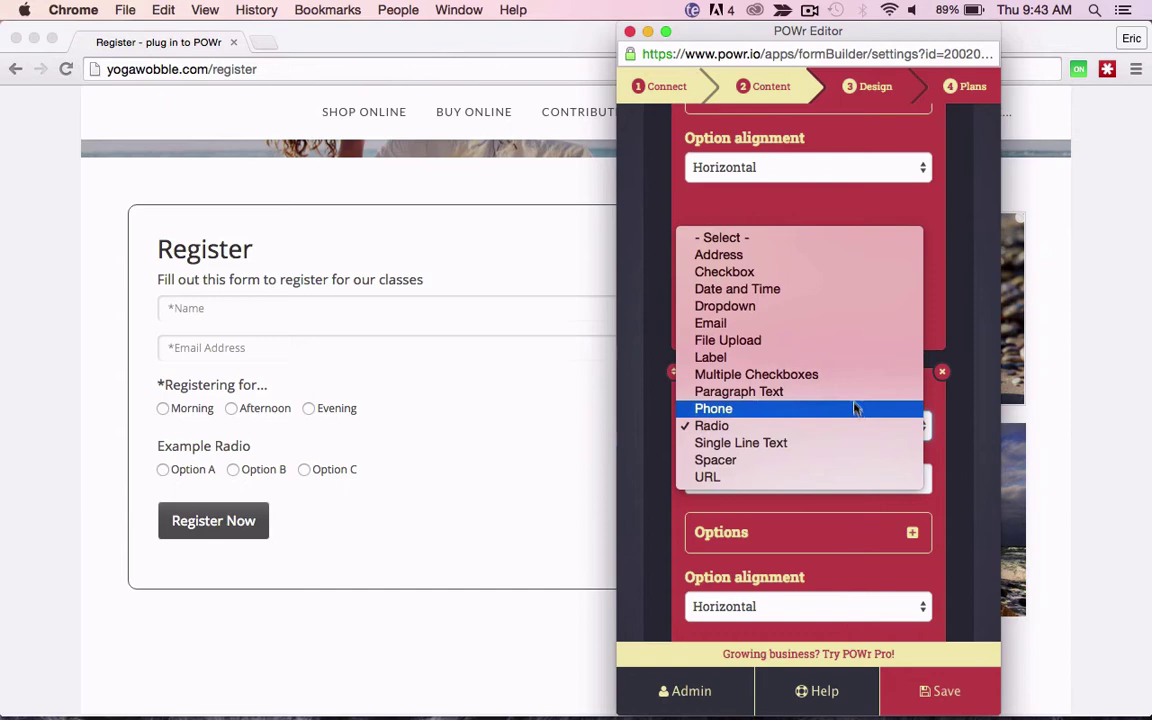
{"action": "left_click", "coordinate": [848, 375]}
{"action": "type", "text": "People Attending"}
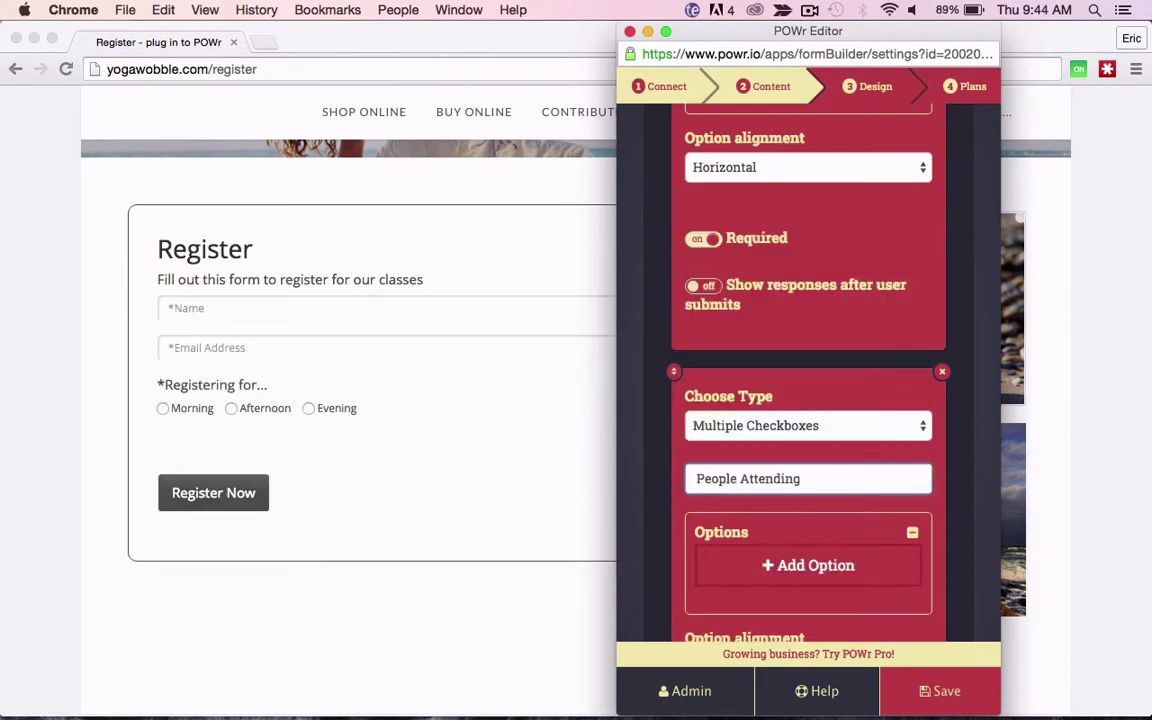
{"action": "scroll", "coordinate": [805, 450], "scroll_direction": "down", "scroll_amount": 3}
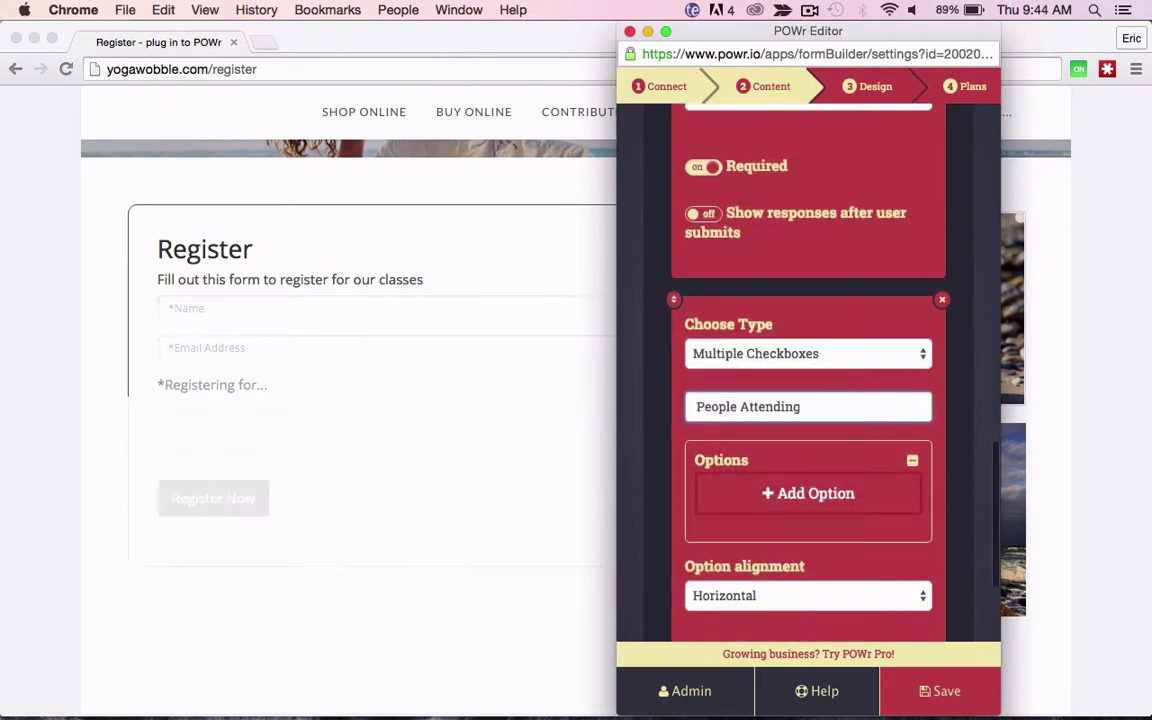
Step: Add checkbox options Myself, Plus One and Children
{"action": "left_click", "coordinate": [805, 430]}
{"action": "type", "text": "My"}
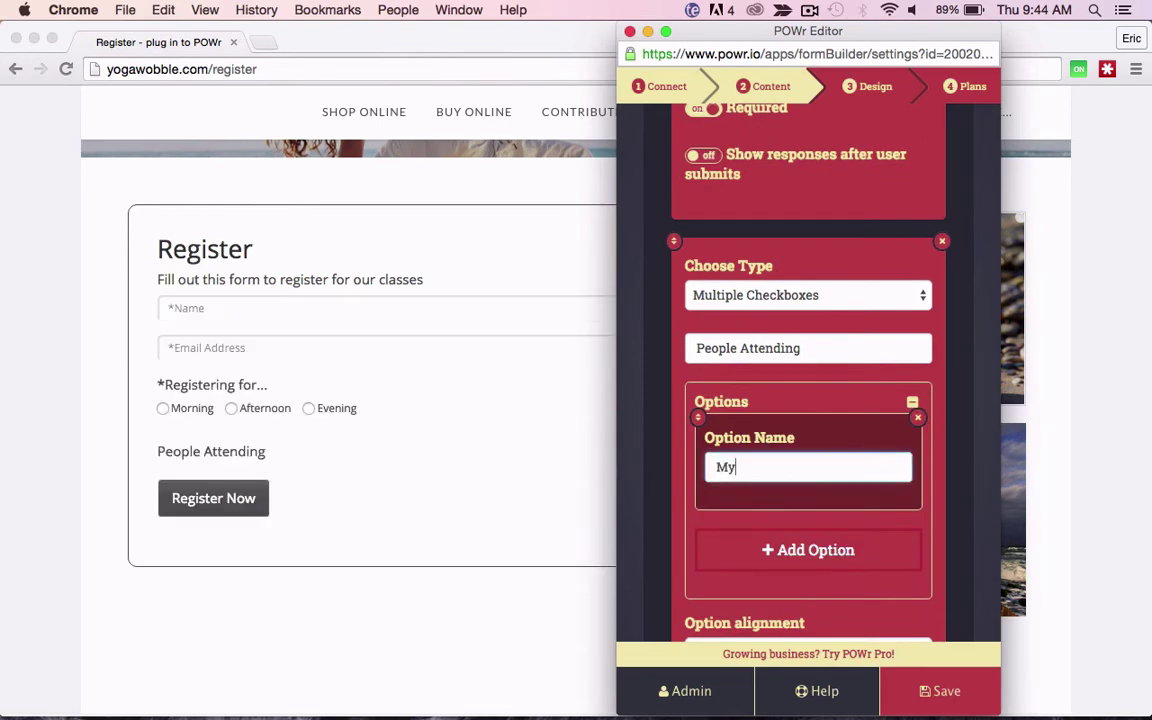
{"action": "type", "text": "self"}
{"action": "left_click", "coordinate": [779, 551]}
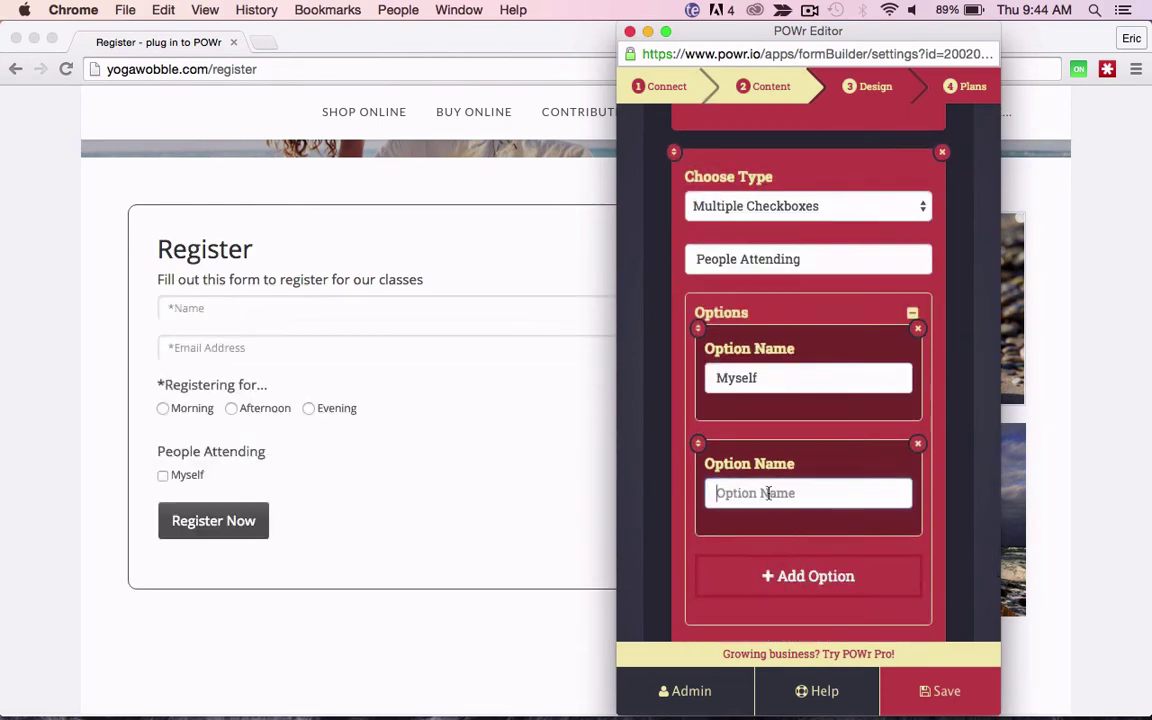
{"action": "type", "text": "Si"}
{"action": "key", "text": "BackSpace"}
{"action": "key", "text": "BackSpace"}
{"action": "type", "text": "Plus "}
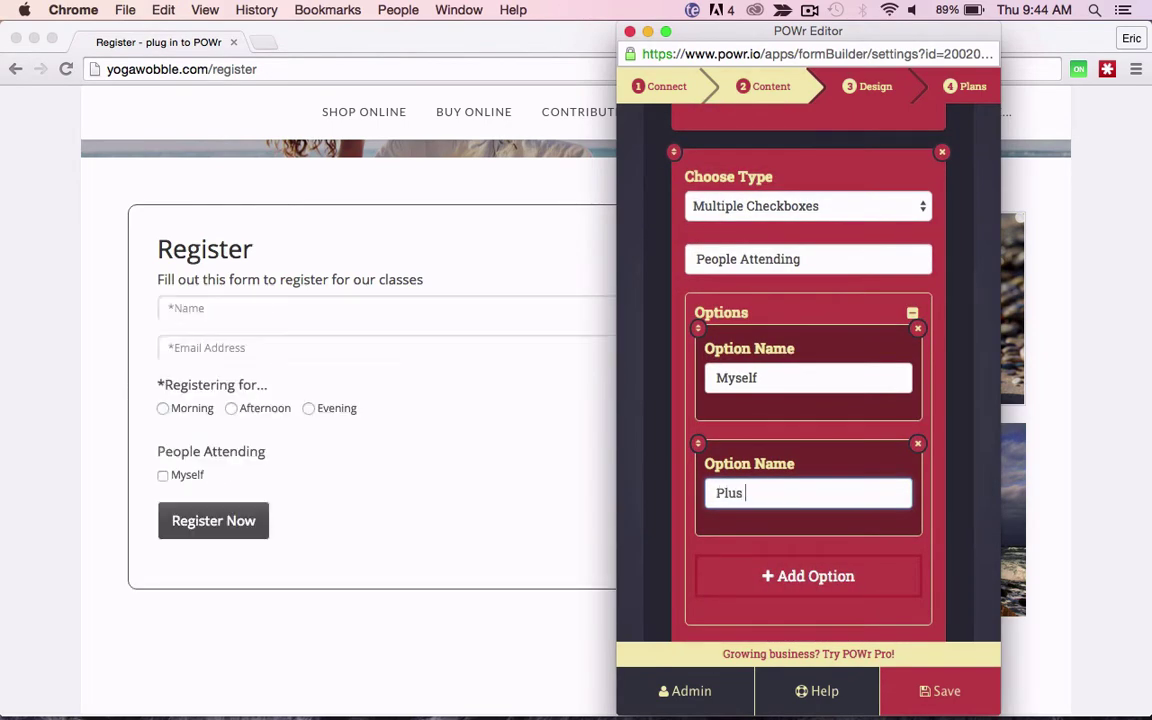
{"action": "type", "text": "One"}
{"action": "scroll", "coordinate": [864, 424], "scroll_direction": "down", "scroll_amount": 1}
{"action": "left_click", "coordinate": [797, 520]}
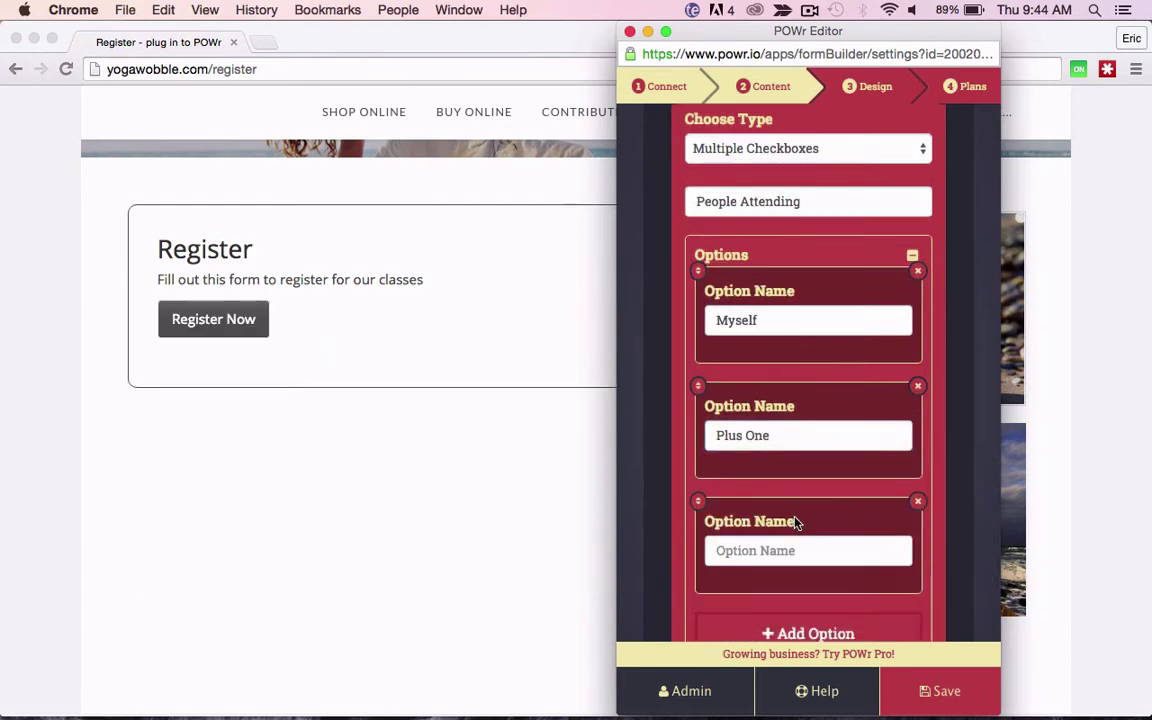
{"action": "type", "text": "Children"}
{"action": "scroll", "coordinate": [808, 400], "scroll_direction": "down", "scroll_amount": 4}
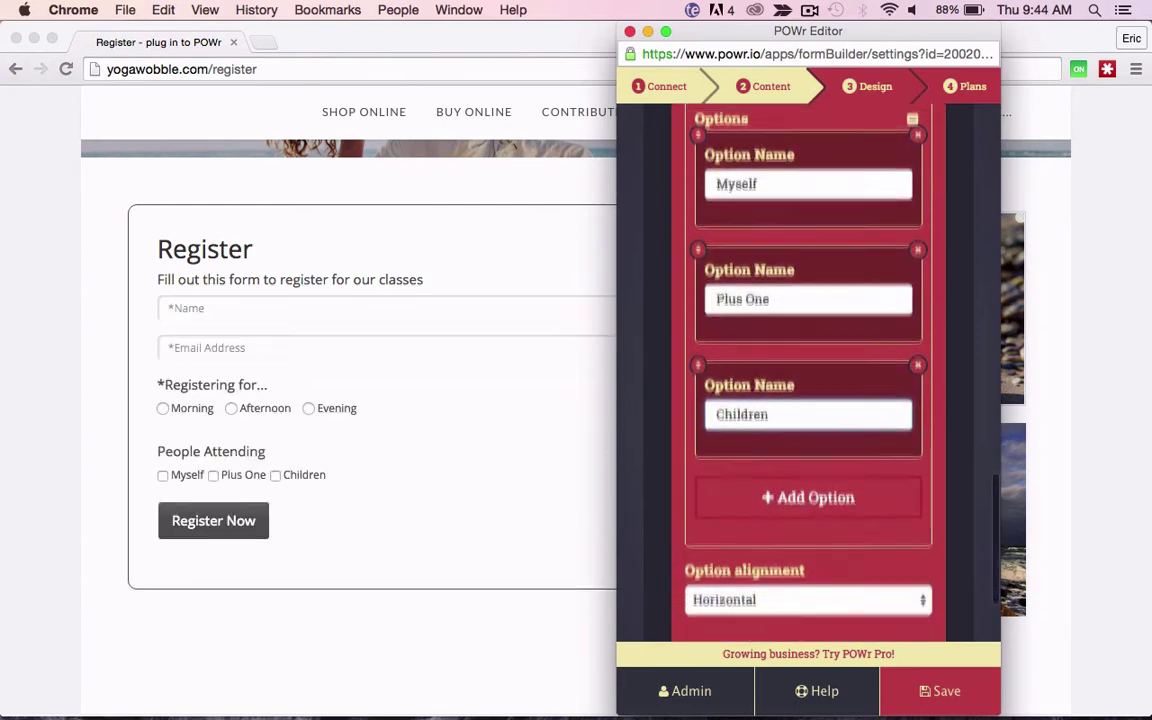
{"action": "scroll", "coordinate": [708, 452], "scroll_direction": "down", "scroll_amount": 2}
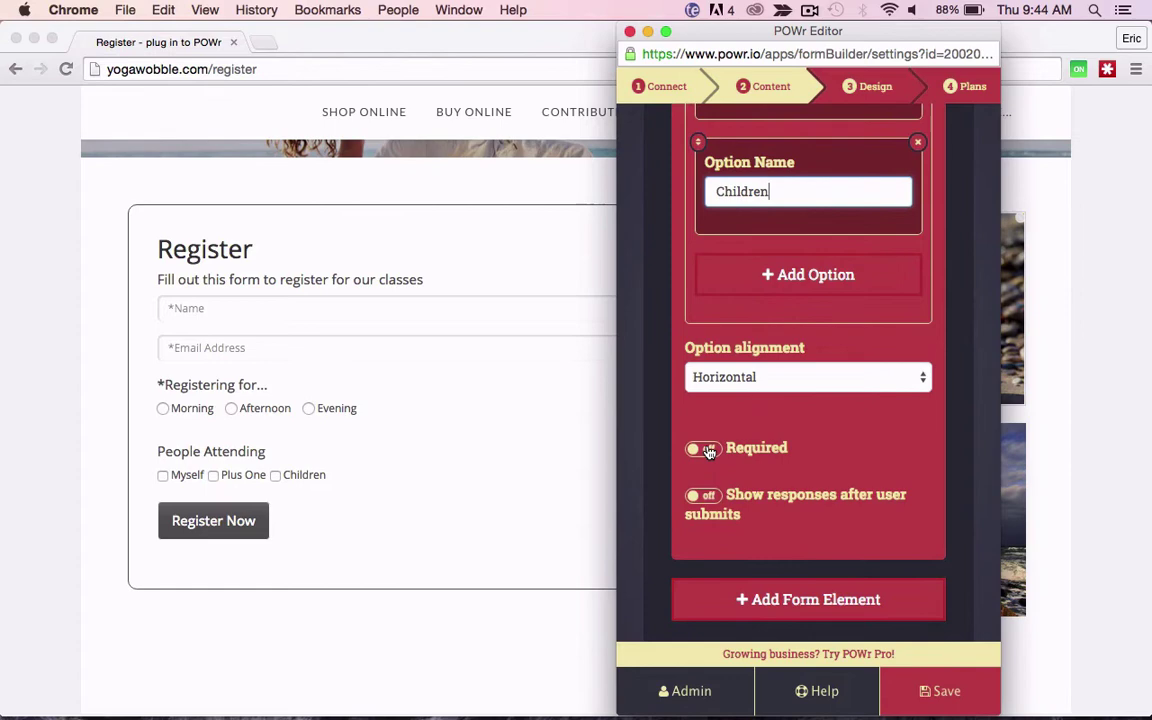
{"action": "scroll", "coordinate": [699, 440], "scroll_direction": "down", "scroll_amount": 2}
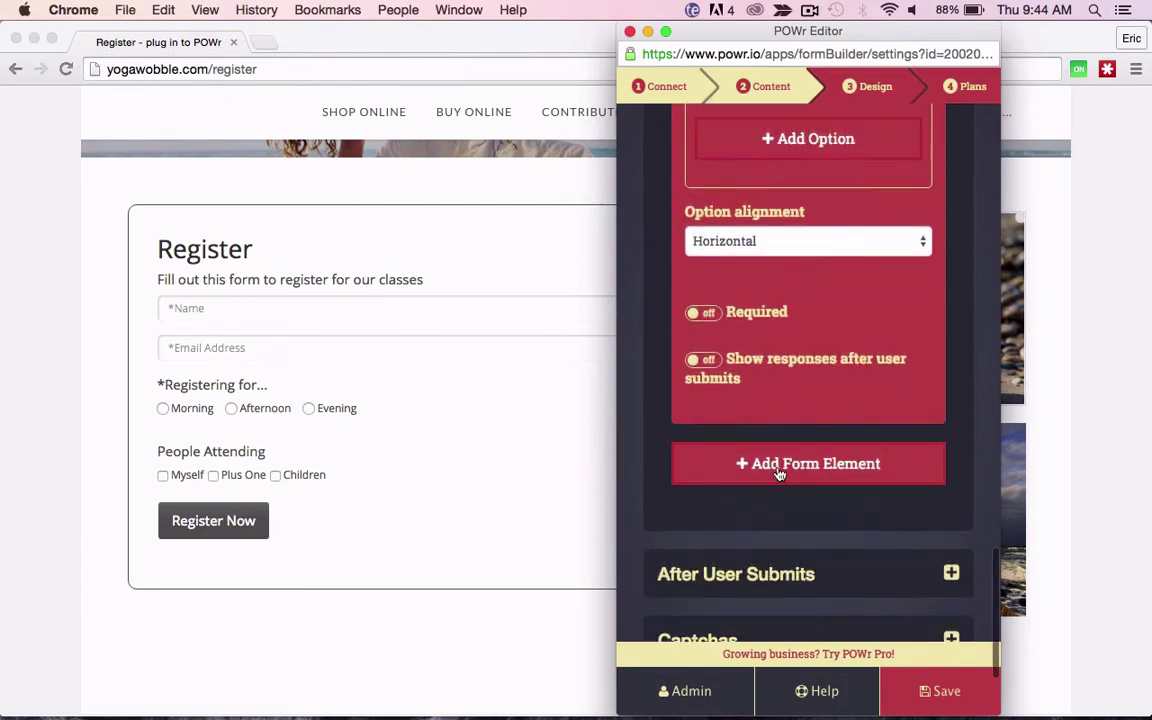
Step: Add a Date and Time element labelled 'Date Registering For', set to show the date only
{"action": "left_click", "coordinate": [779, 464]}
{"action": "scroll", "coordinate": [779, 470], "scroll_direction": "down", "scroll_amount": 2}
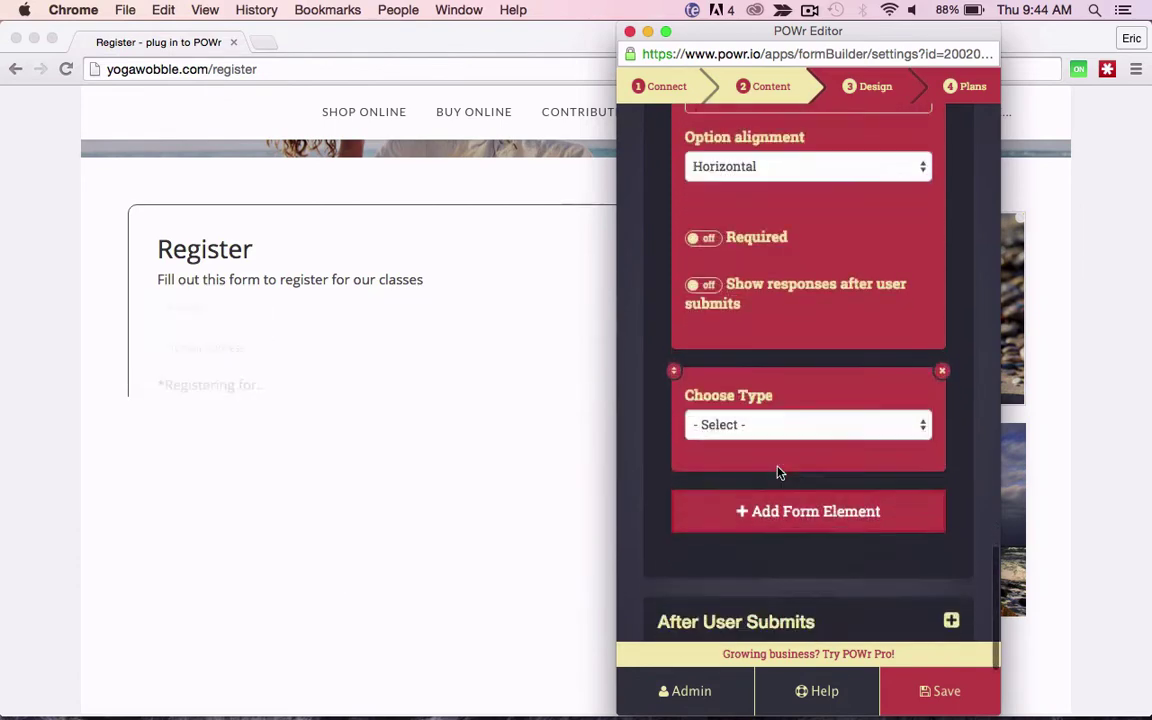
{"action": "left_click", "coordinate": [781, 341]}
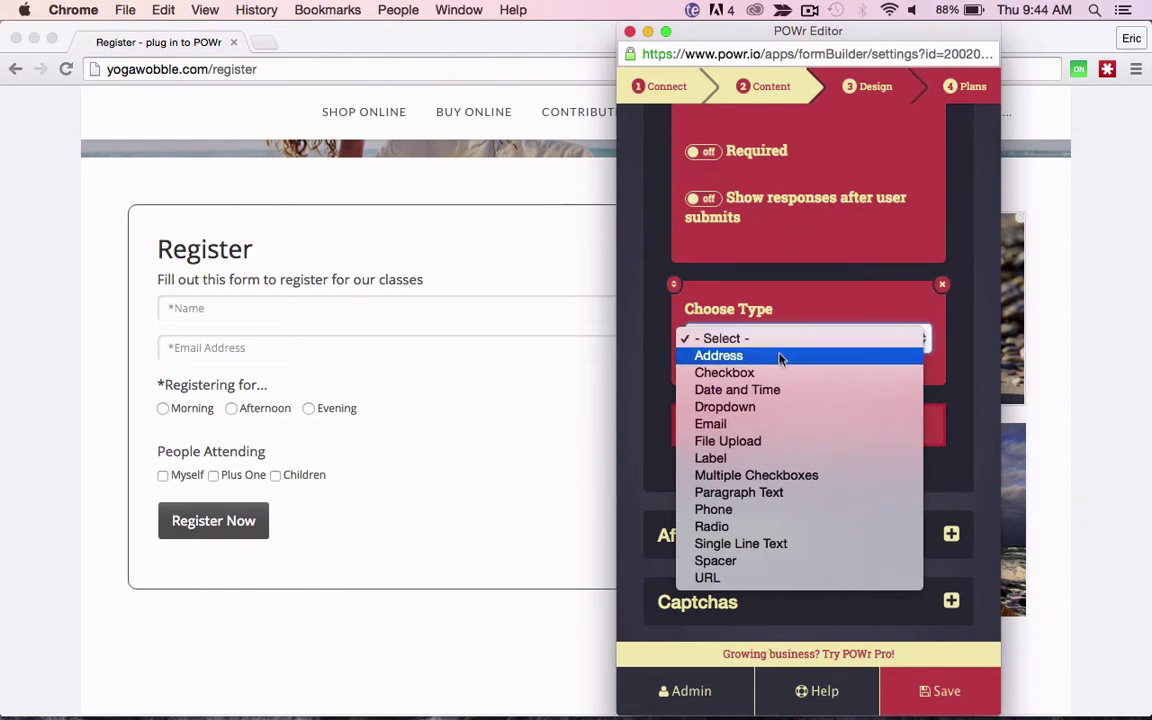
{"action": "left_click", "coordinate": [770, 391]}
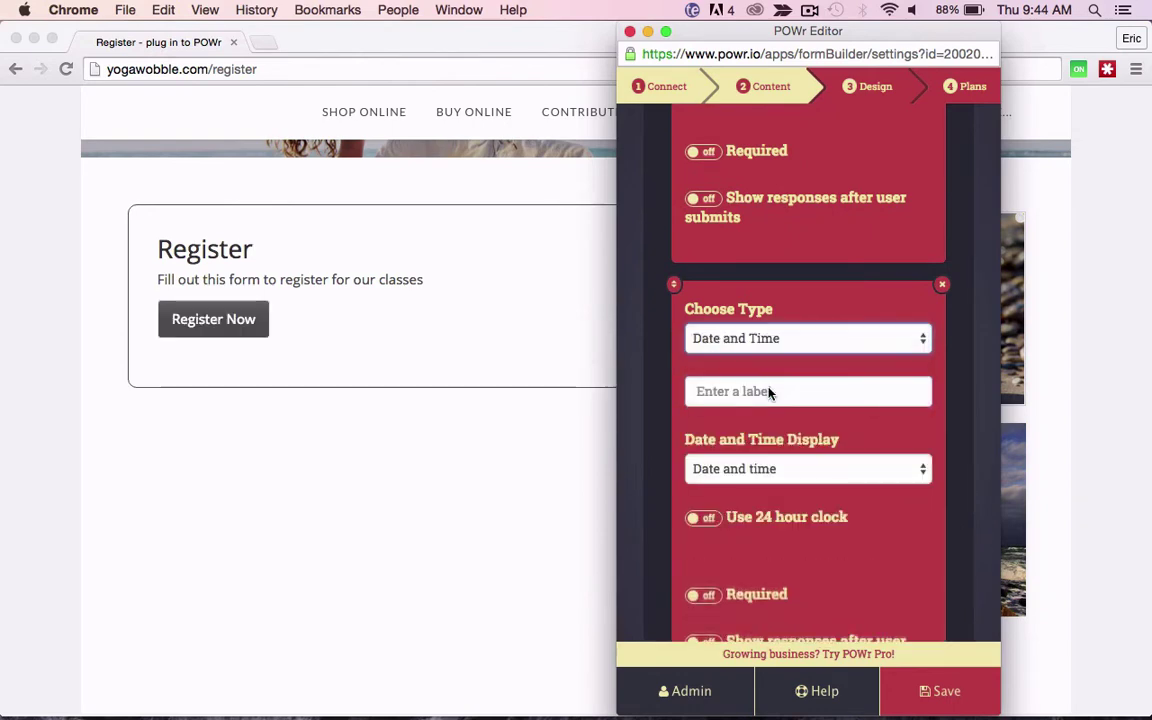
{"action": "left_click", "coordinate": [768, 391]}
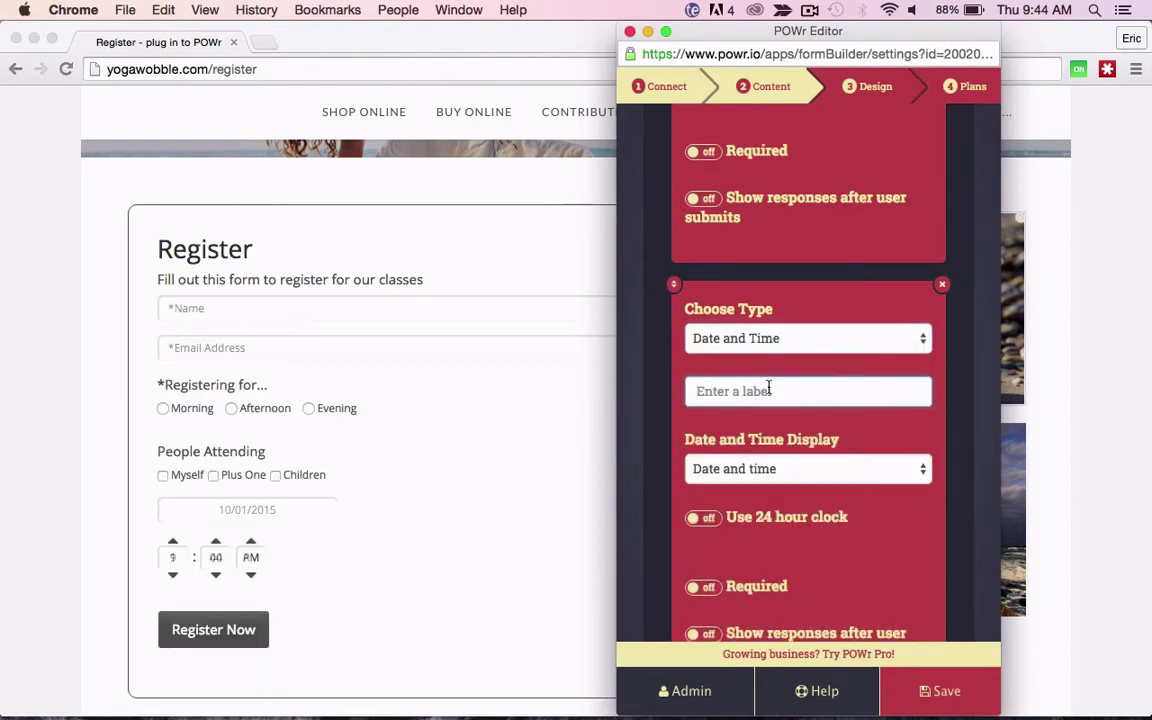
{"action": "type", "text": "Date"}
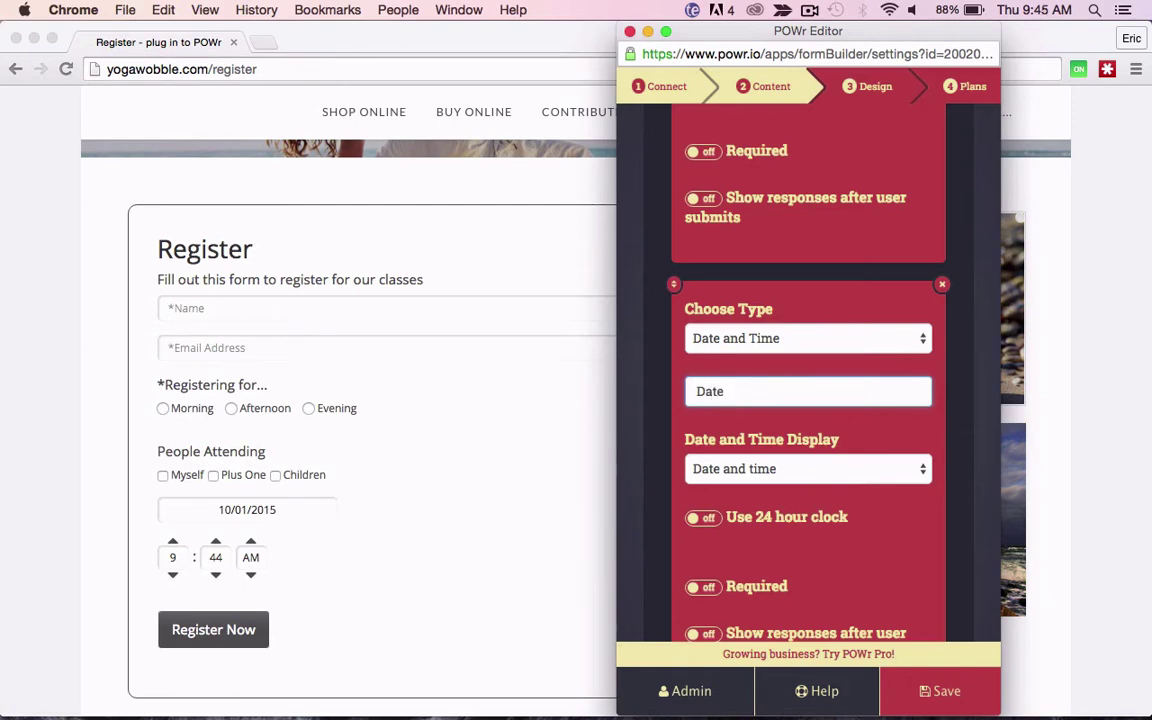
{"action": "type", "text": " Registering For"}
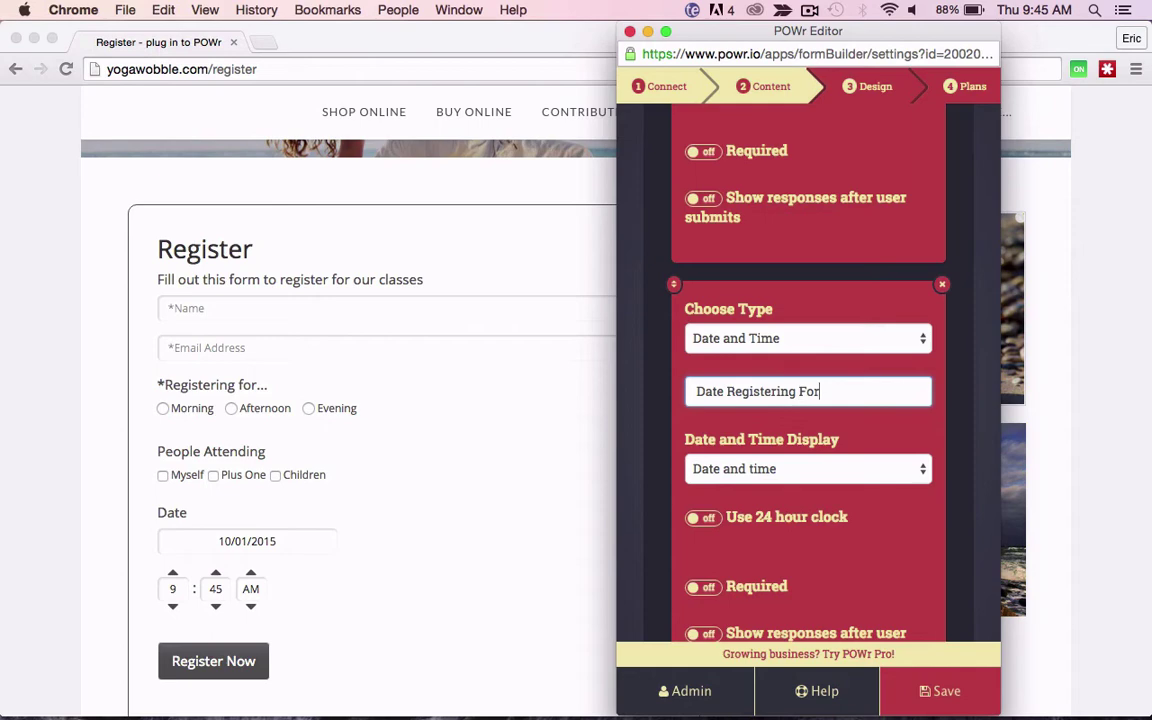
{"action": "scroll", "coordinate": [800, 387], "scroll_direction": "down", "scroll_amount": 3}
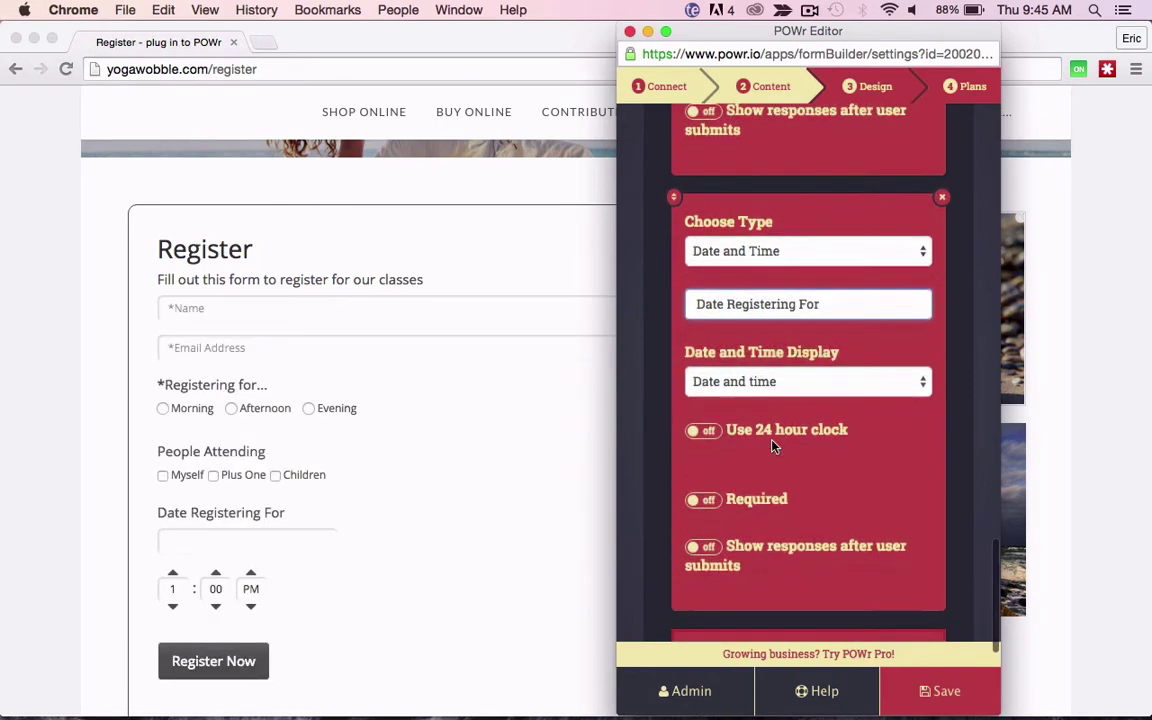
{"action": "left_click", "coordinate": [801, 387]}
{"action": "left_click", "coordinate": [797, 401]}
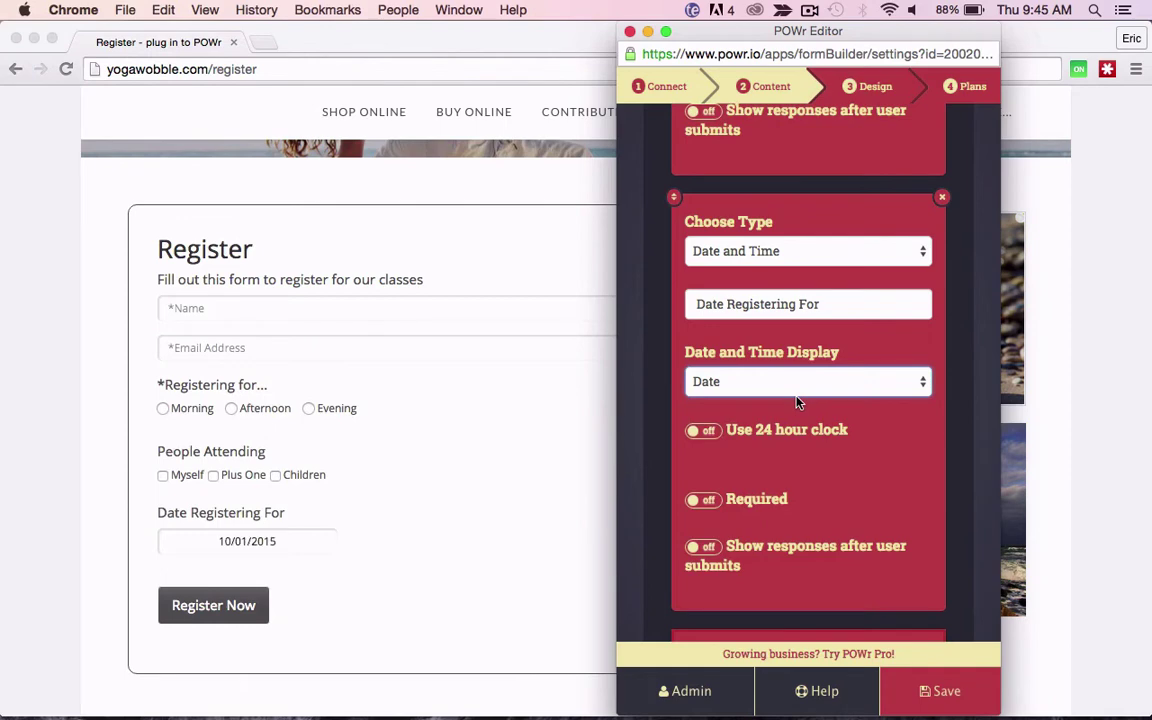
{"action": "scroll", "coordinate": [797, 401], "scroll_direction": "down", "scroll_amount": 5}
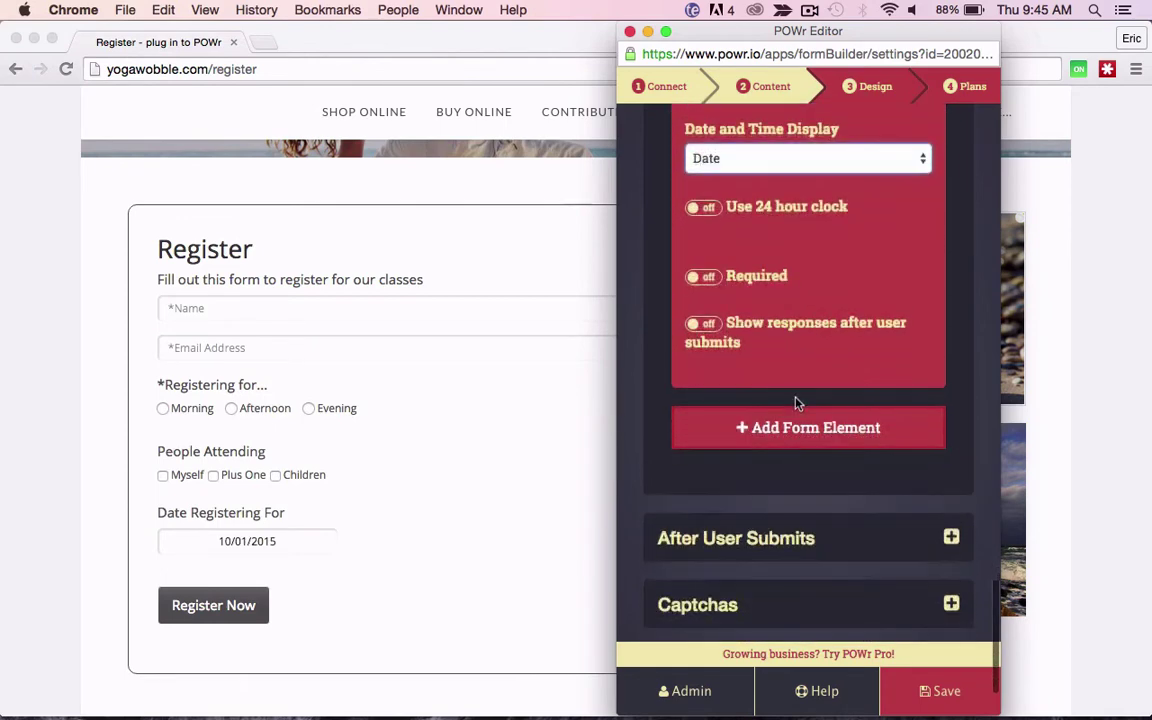
Step: Add a Paragraph Text element labelled 'Special Requests...'
{"action": "left_click", "coordinate": [789, 428]}
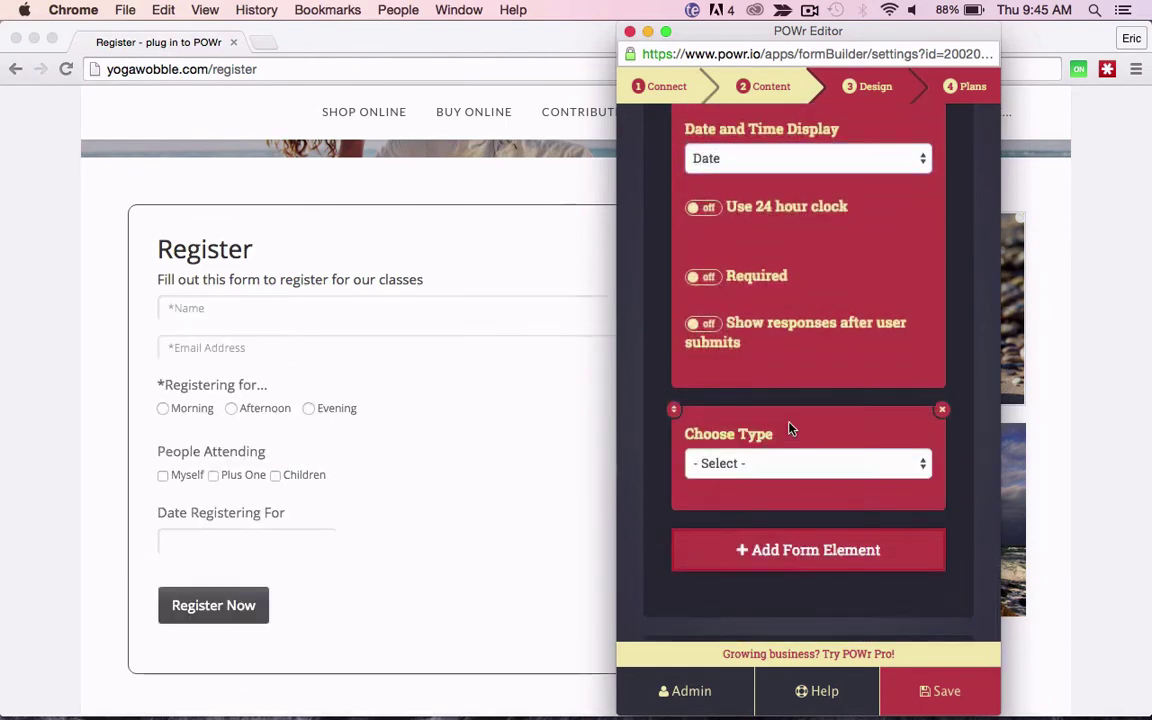
{"action": "scroll", "coordinate": [792, 427], "scroll_direction": "down", "scroll_amount": 1}
{"action": "left_click", "coordinate": [792, 413]}
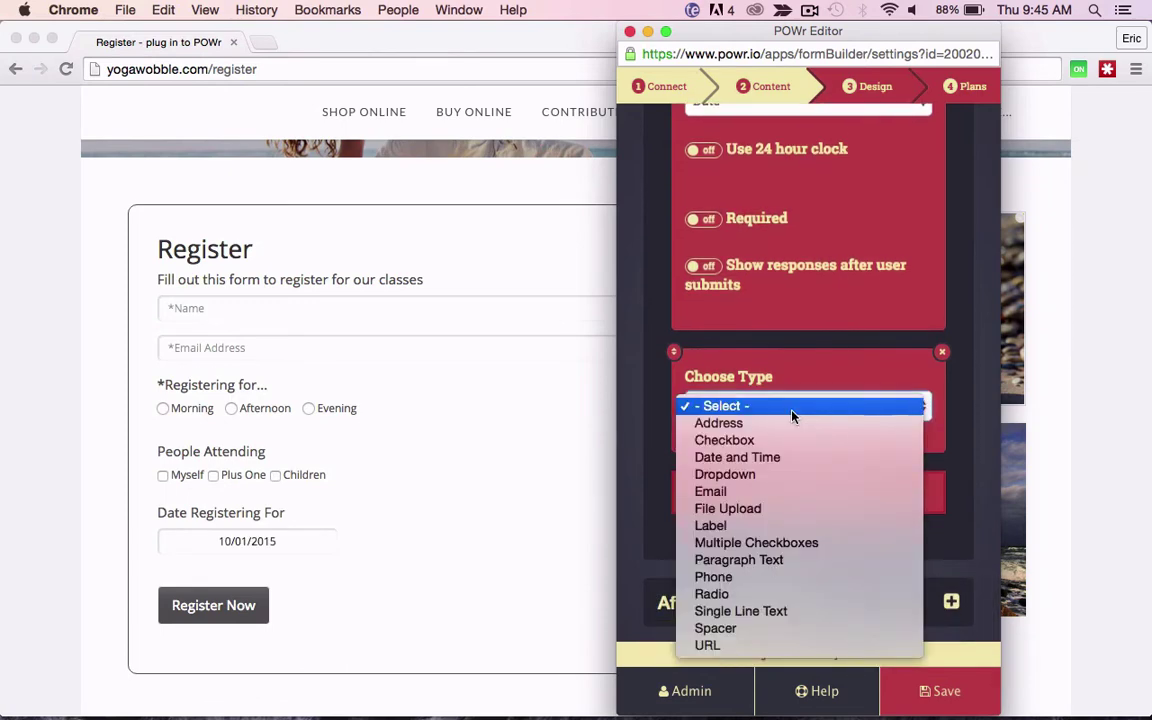
{"action": "left_click", "coordinate": [790, 560]}
{"action": "left_click", "coordinate": [767, 458]}
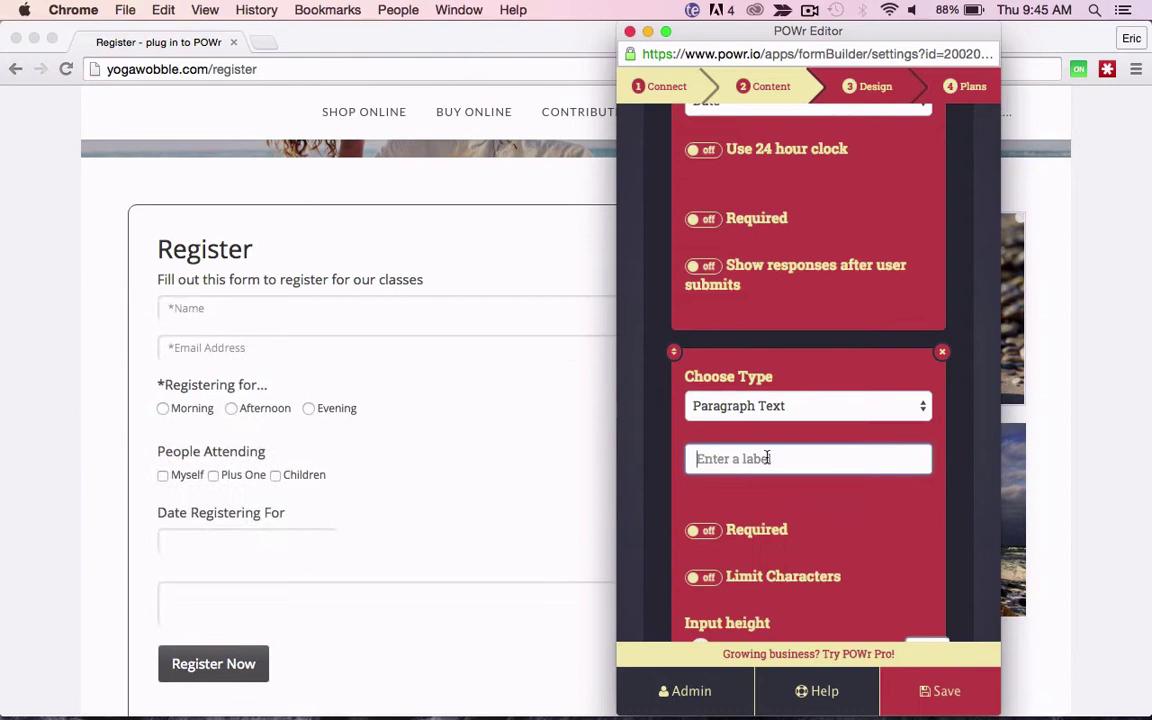
{"action": "type", "text": "Special Requests..."}
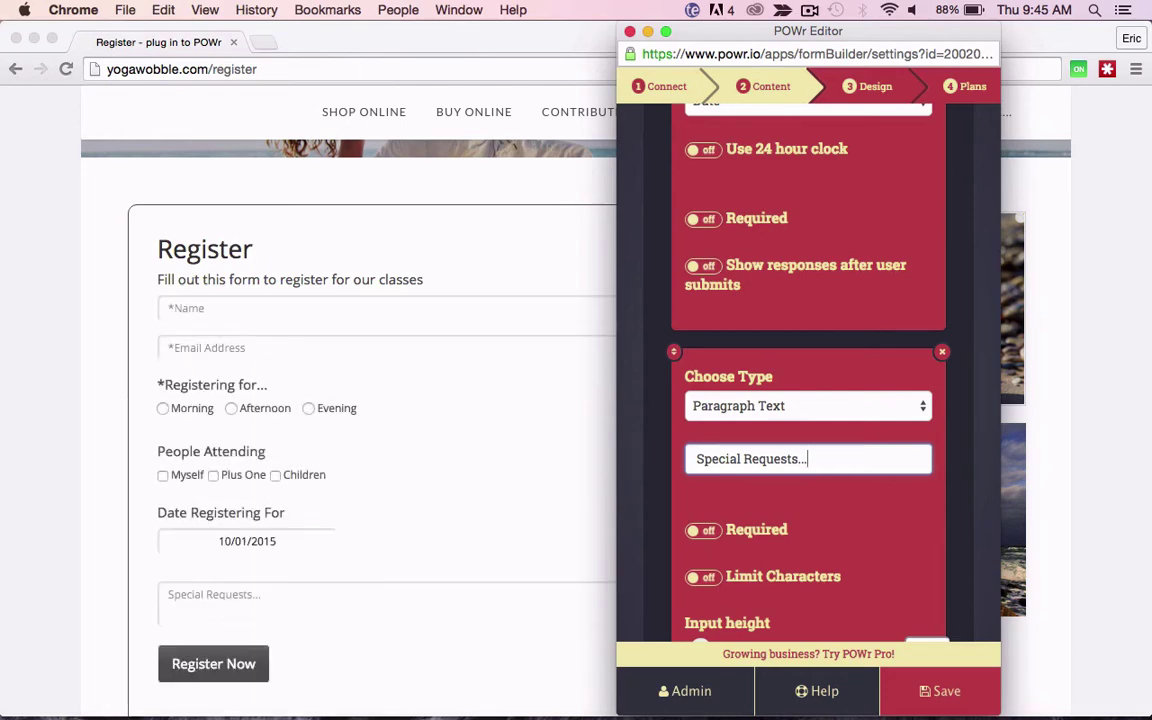
Step: Save the form changes
{"action": "scroll", "coordinate": [448, 472], "scroll_direction": "down", "scroll_amount": 2}
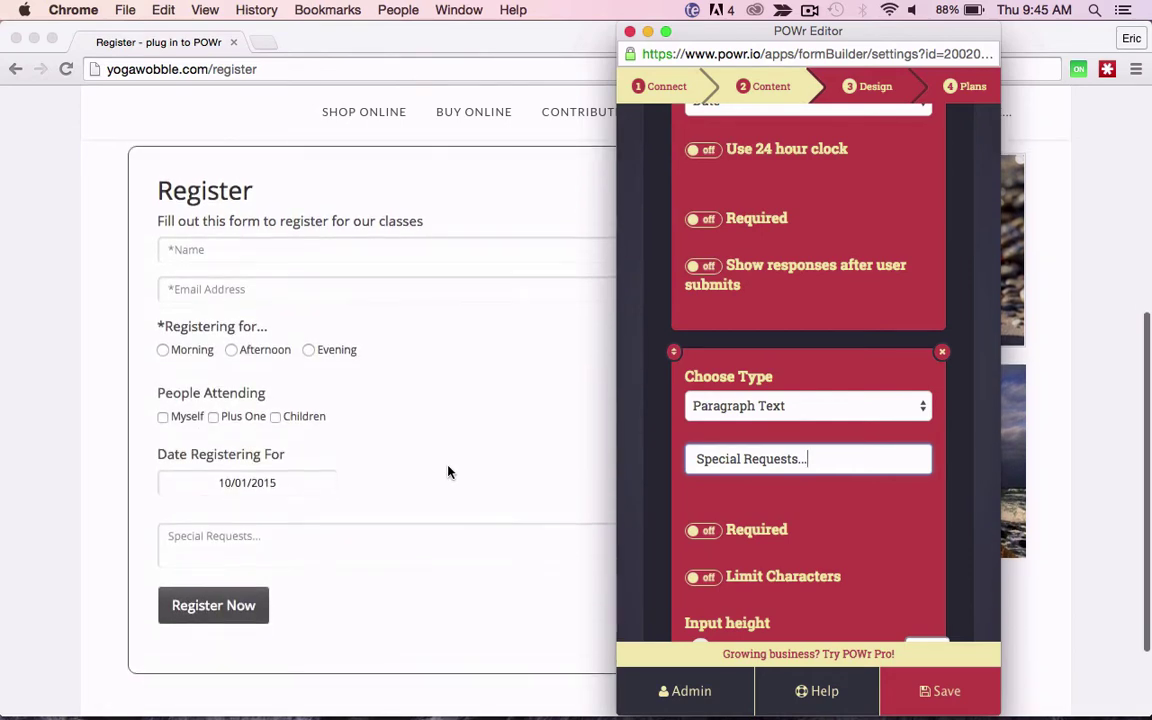
{"action": "scroll", "coordinate": [829, 519], "scroll_direction": "down", "scroll_amount": 2}
{"action": "scroll", "coordinate": [829, 519], "scroll_direction": "down", "scroll_amount": 2}
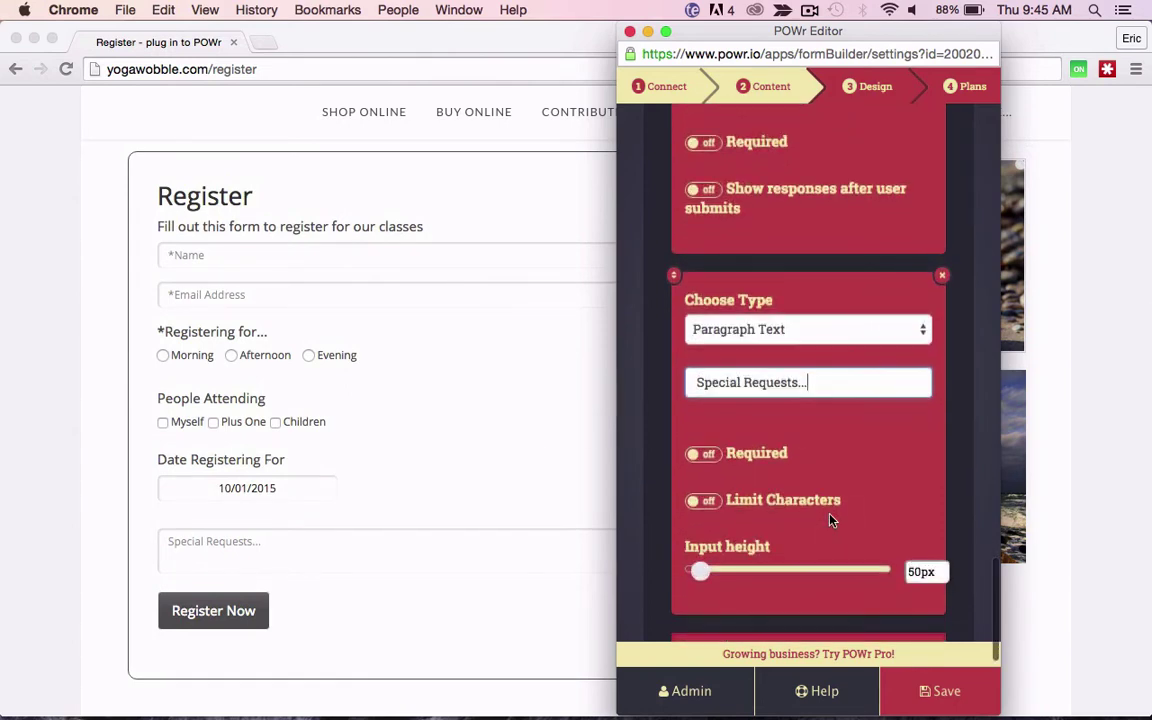
{"action": "left_click", "coordinate": [947, 691]}
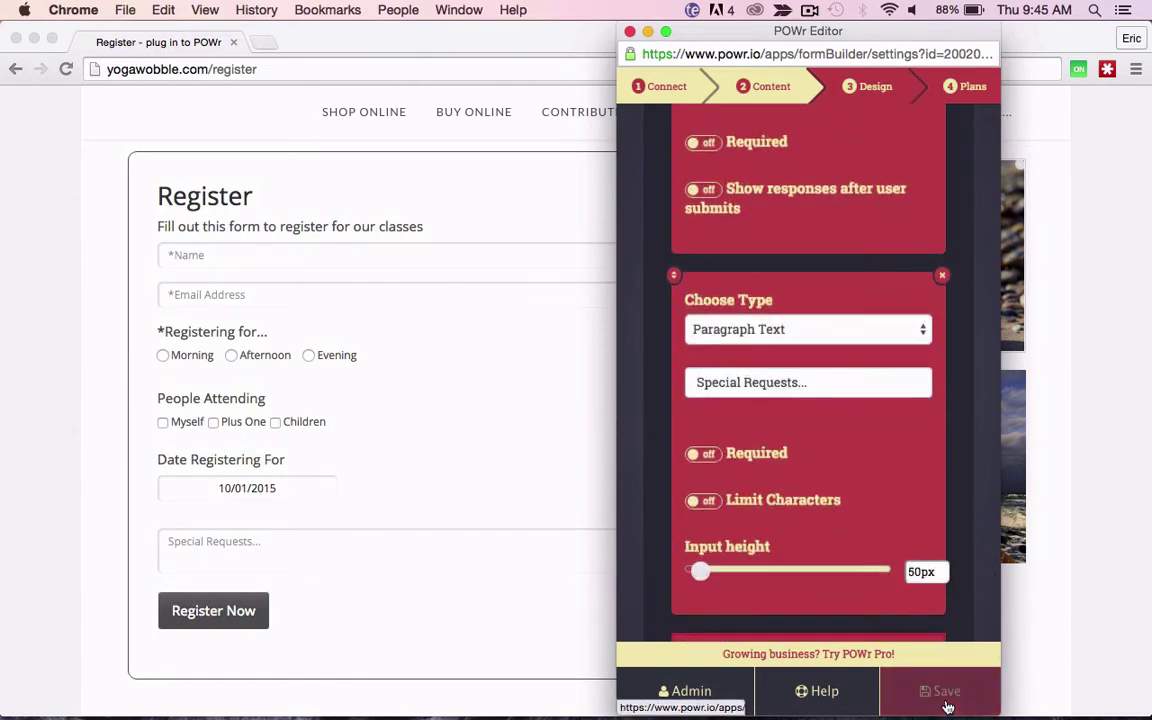
Step: Close the editor, then on the live form pick Morning and toggle the Myself and Children checkboxes
{"action": "left_click", "coordinate": [629, 31]}
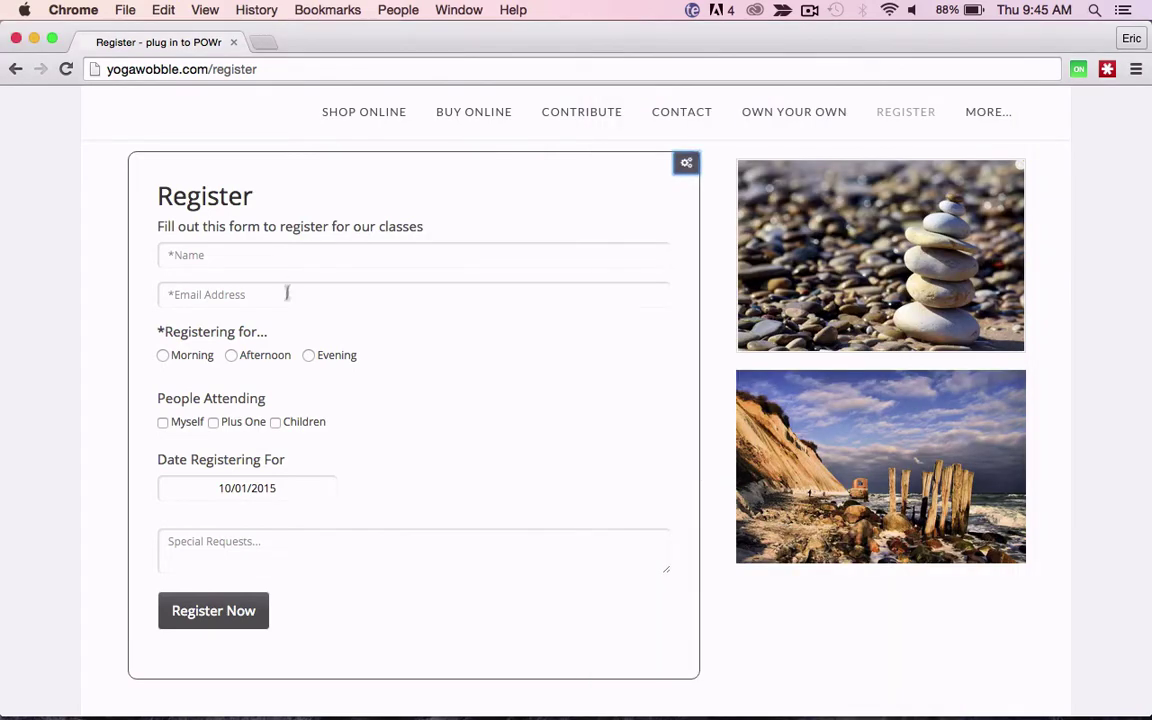
{"action": "left_click", "coordinate": [165, 356]}
{"action": "left_click", "coordinate": [162, 424]}
{"action": "left_click", "coordinate": [275, 423]}
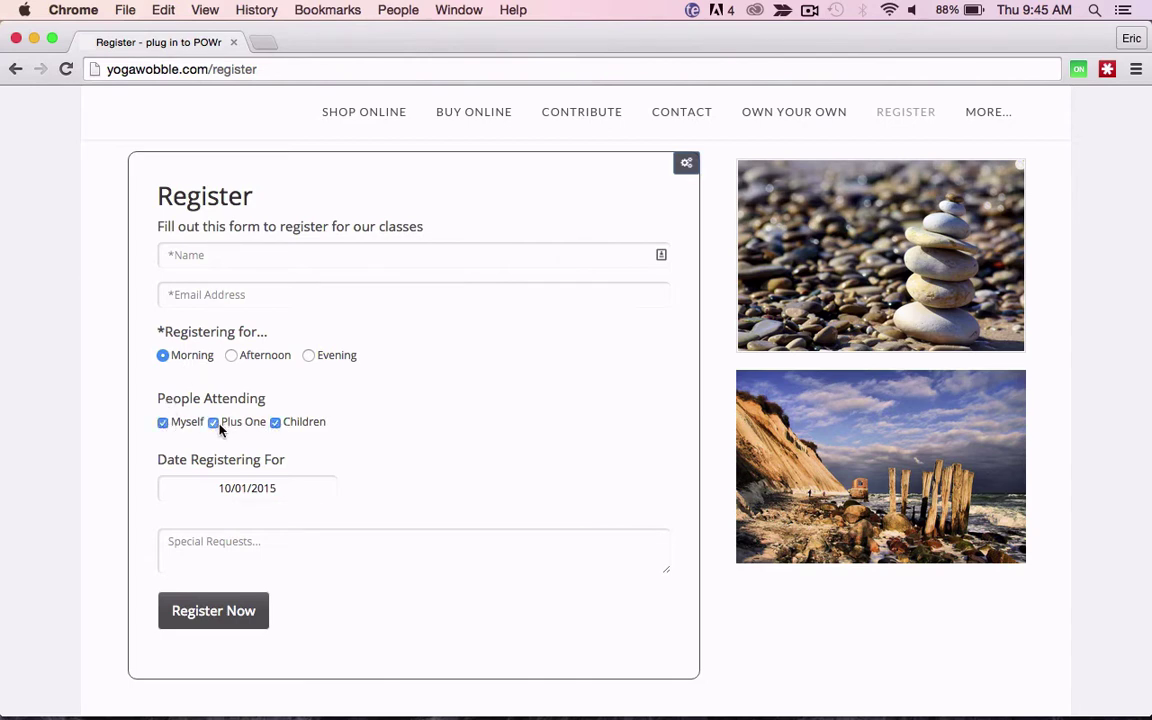
{"action": "left_click", "coordinate": [276, 422]}
Step: Turn on Require payment under Content and enter the PayPal account e-mail address
{"action": "left_click", "coordinate": [687, 167]}
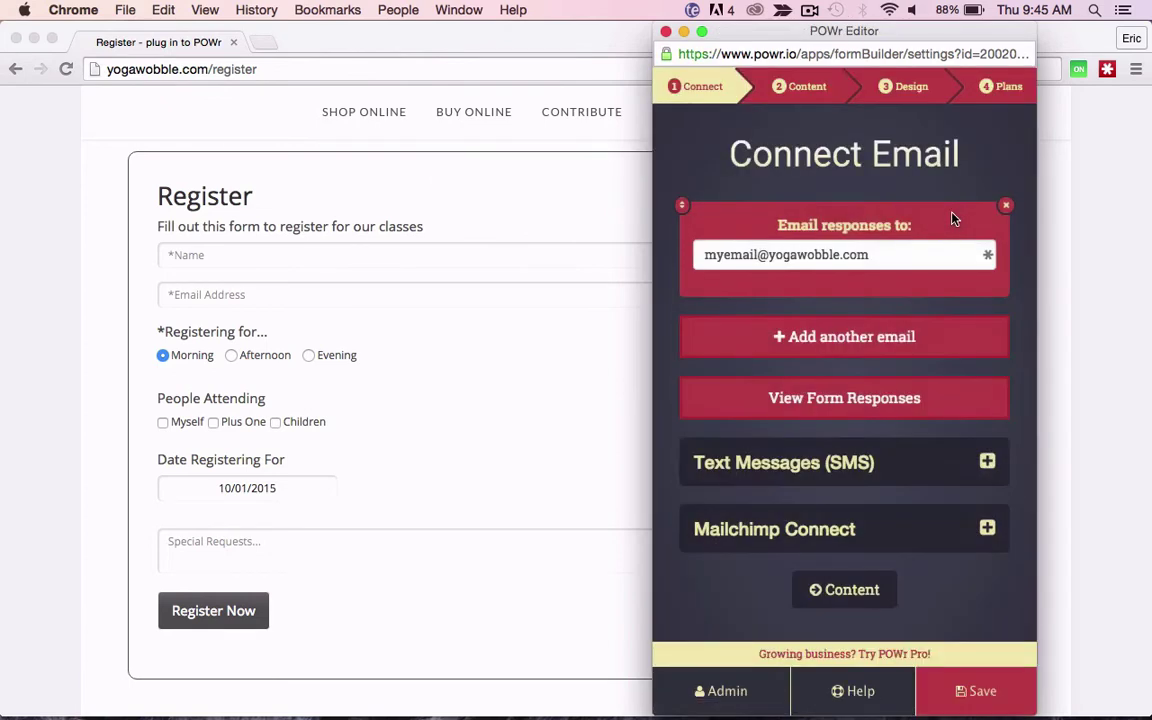
{"action": "left_click", "coordinate": [813, 92]}
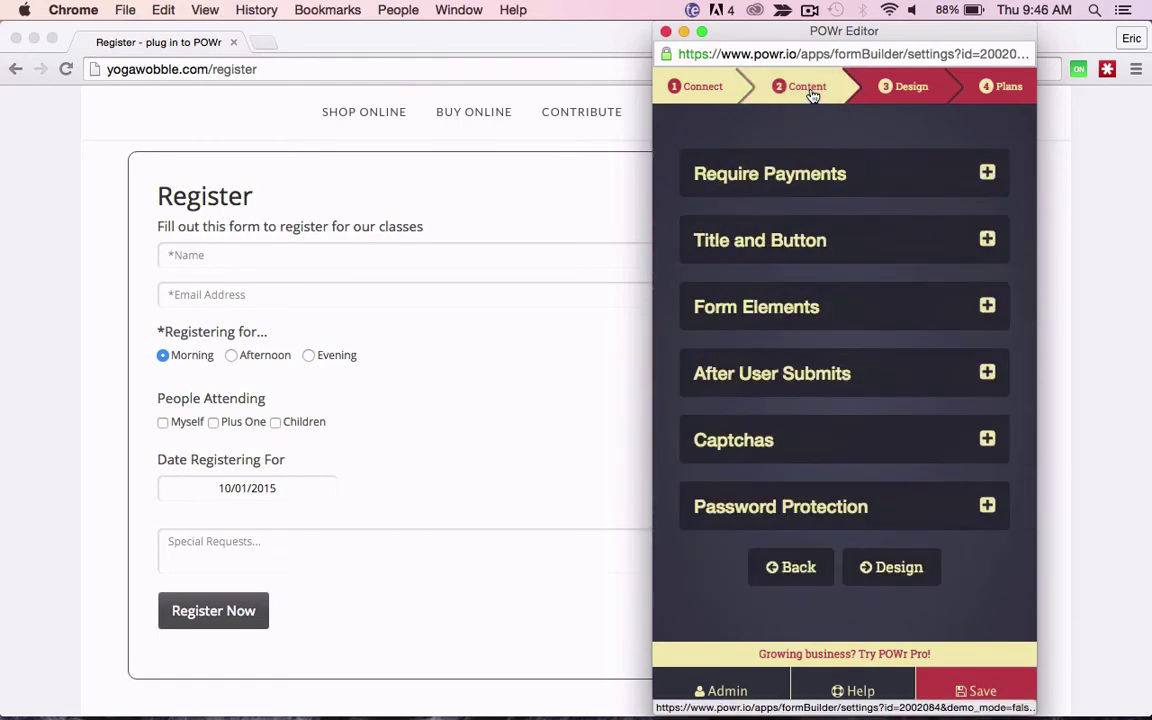
{"action": "left_click", "coordinate": [761, 184]}
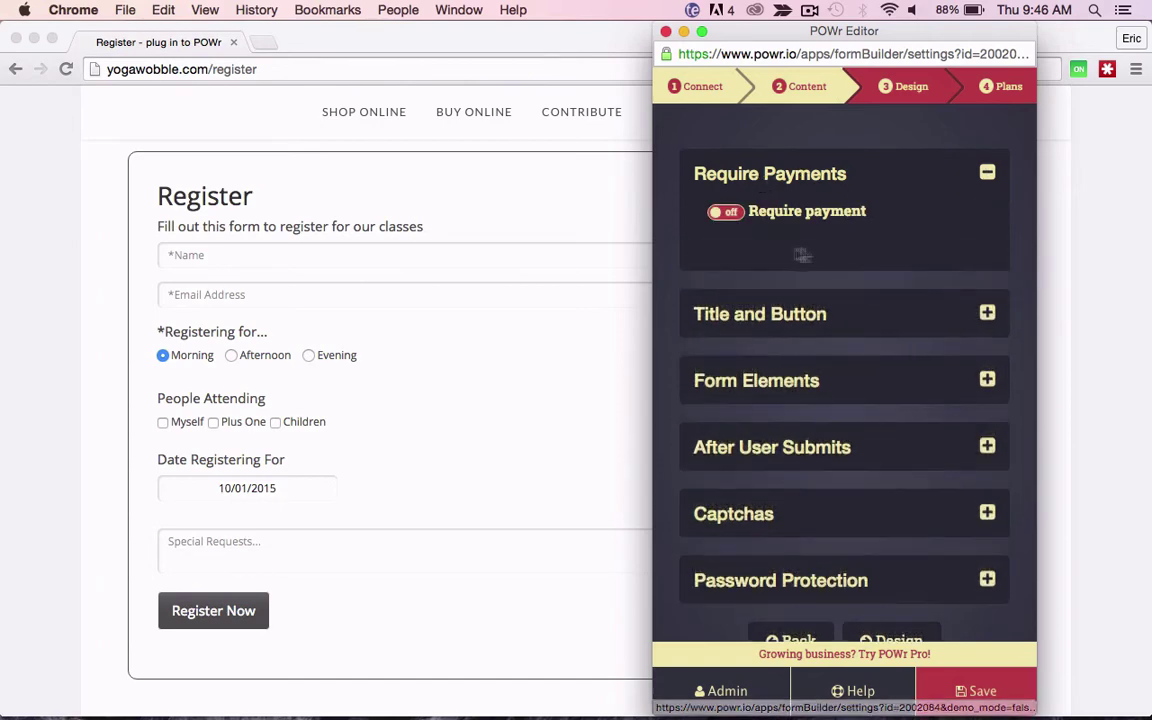
{"action": "left_click", "coordinate": [731, 214]}
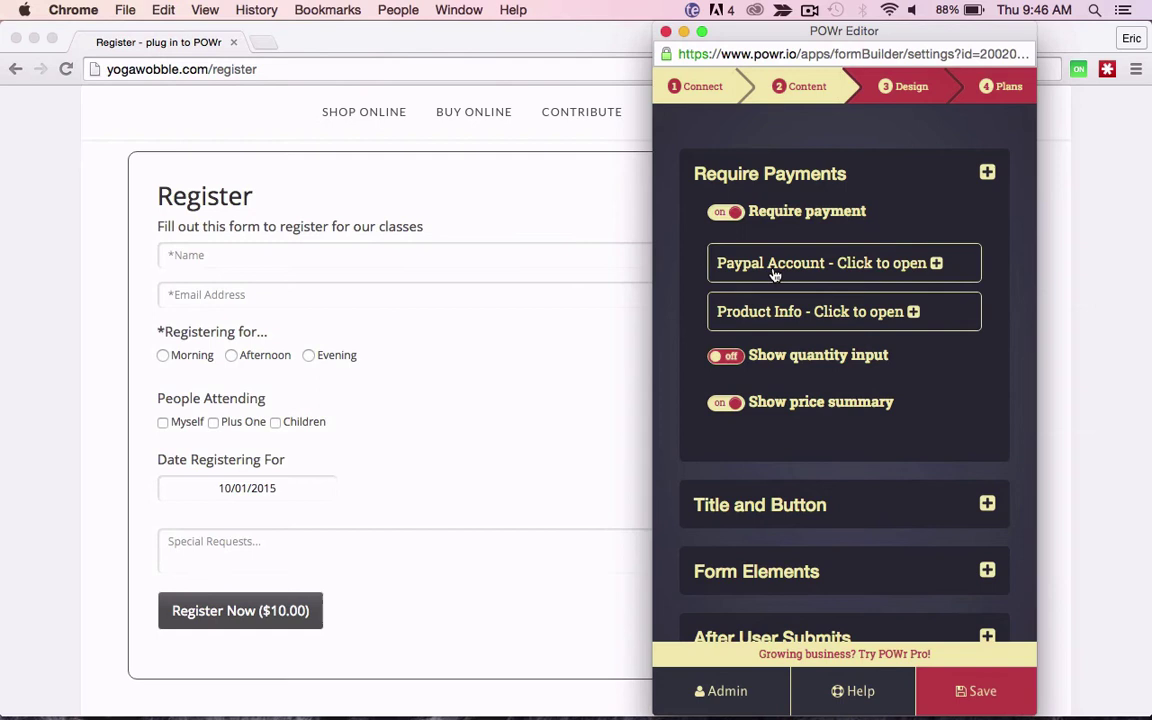
{"action": "left_click", "coordinate": [774, 264]}
{"action": "left_click", "coordinate": [761, 327]}
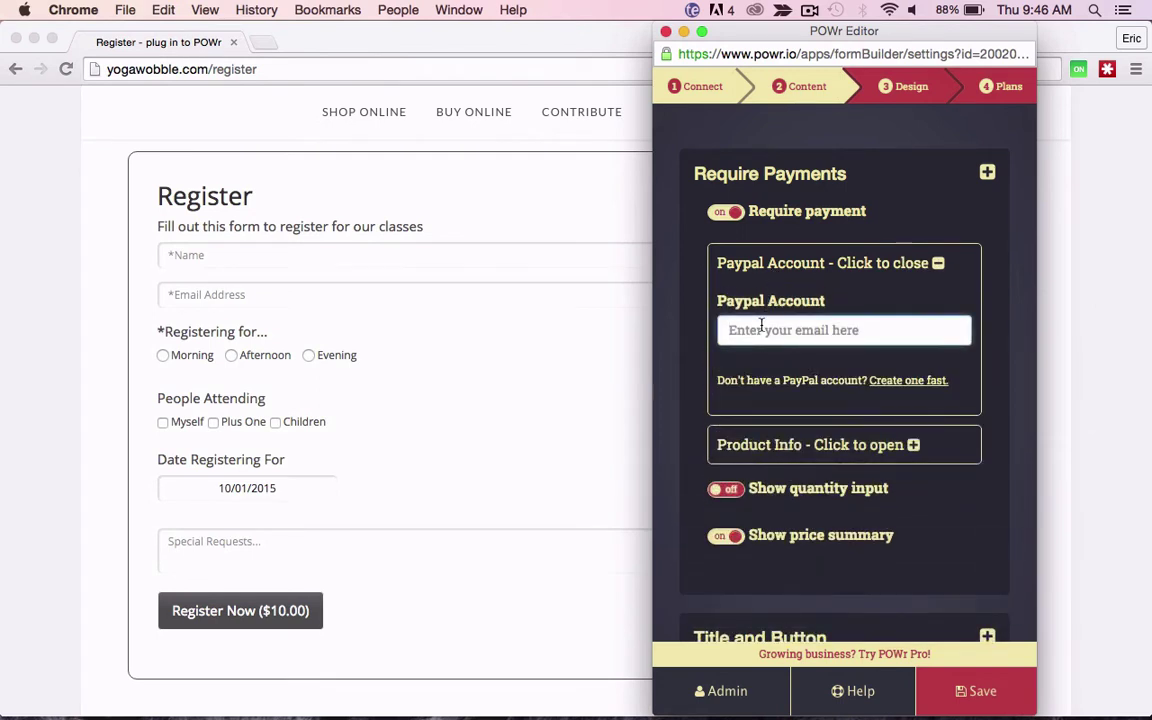
{"action": "type", "text": "my"}
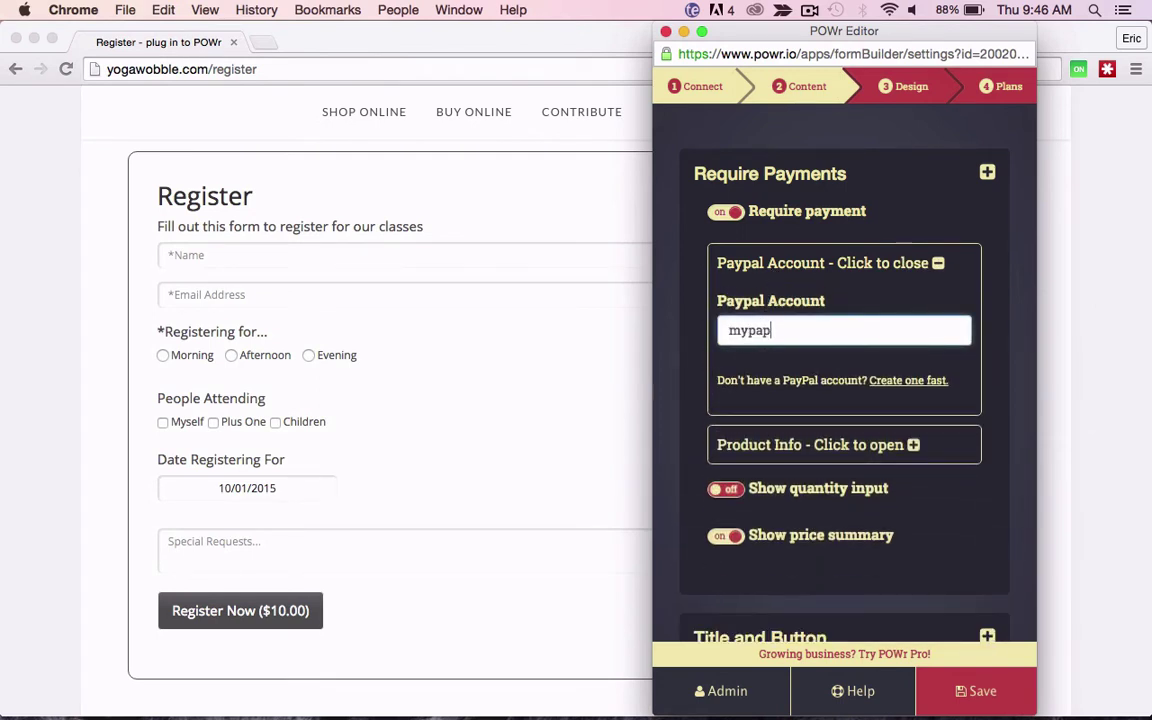
{"action": "type", "text": "paypal"}
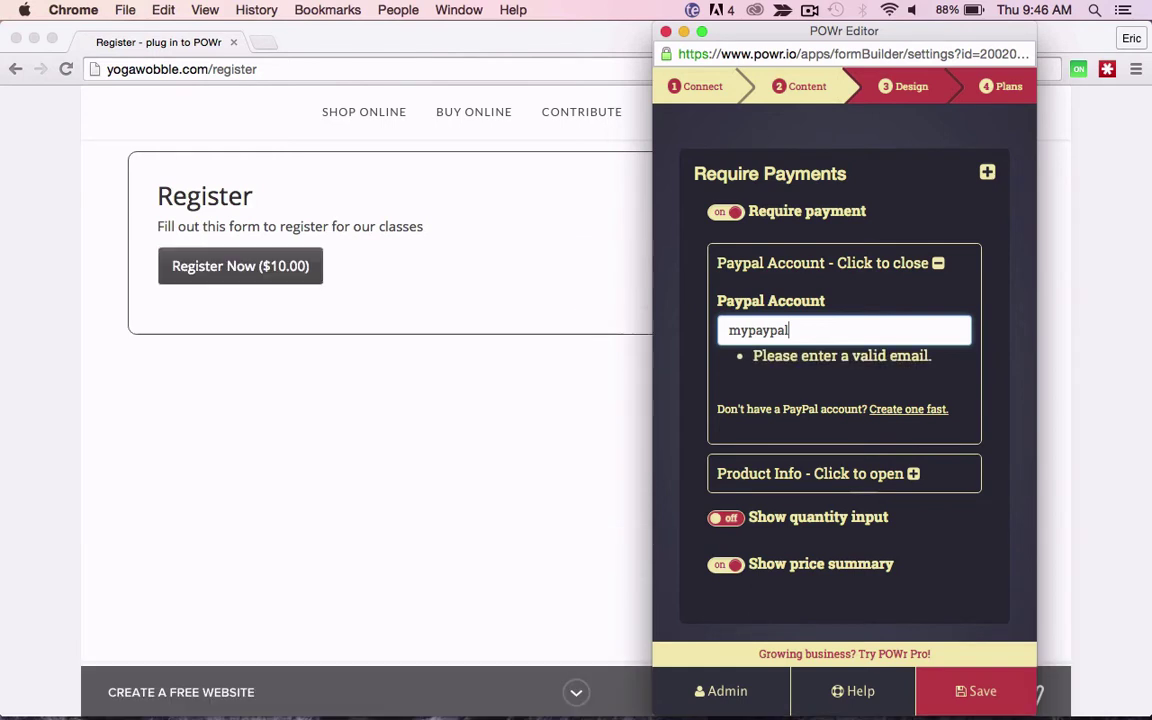
{"action": "type", "text": "@account.com"}
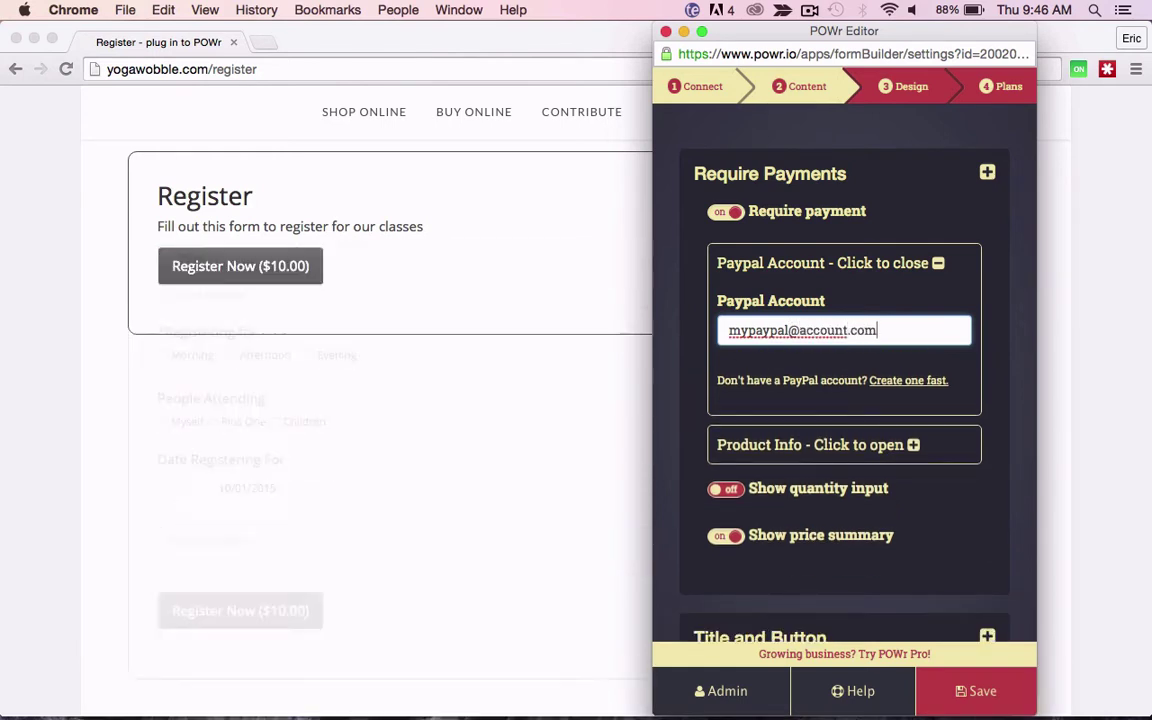
Step: Rename the payment product to 'Event Registration' and set its cost to 55
{"action": "left_click", "coordinate": [791, 268]}
{"action": "left_click", "coordinate": [784, 313]}
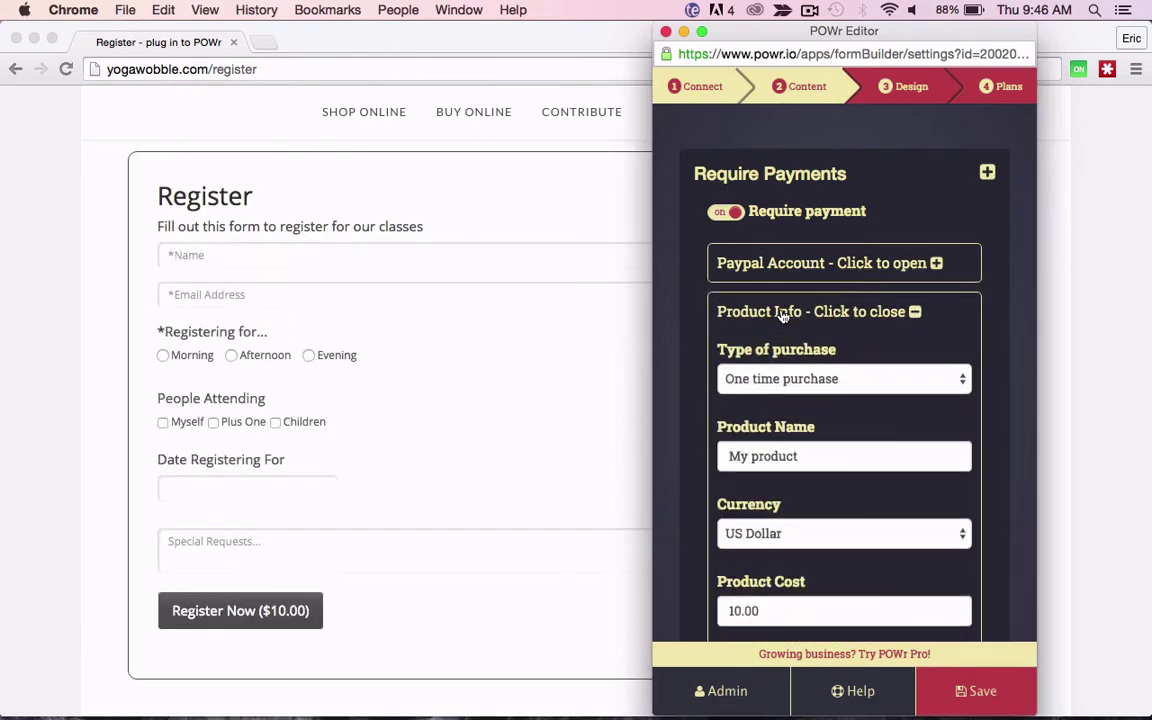
{"action": "scroll", "coordinate": [830, 380], "scroll_direction": "down", "scroll_amount": 2}
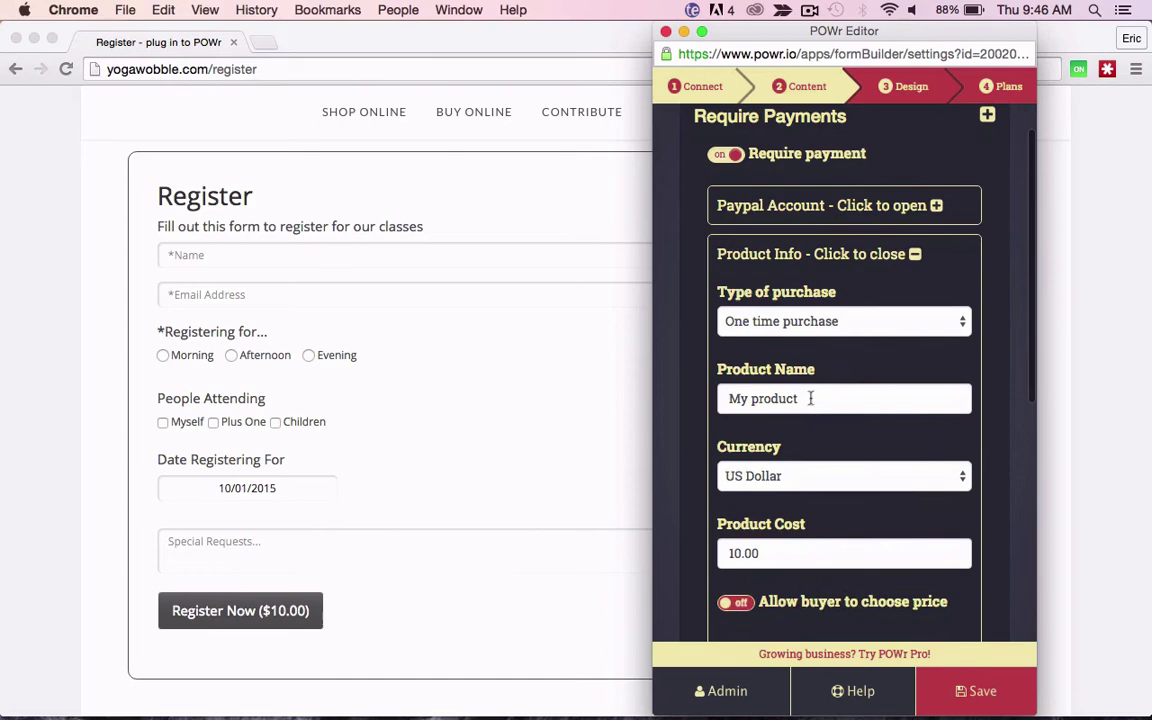
{"action": "triple_click", "coordinate": [810, 398]}
{"action": "type", "text": "Event Registration"}
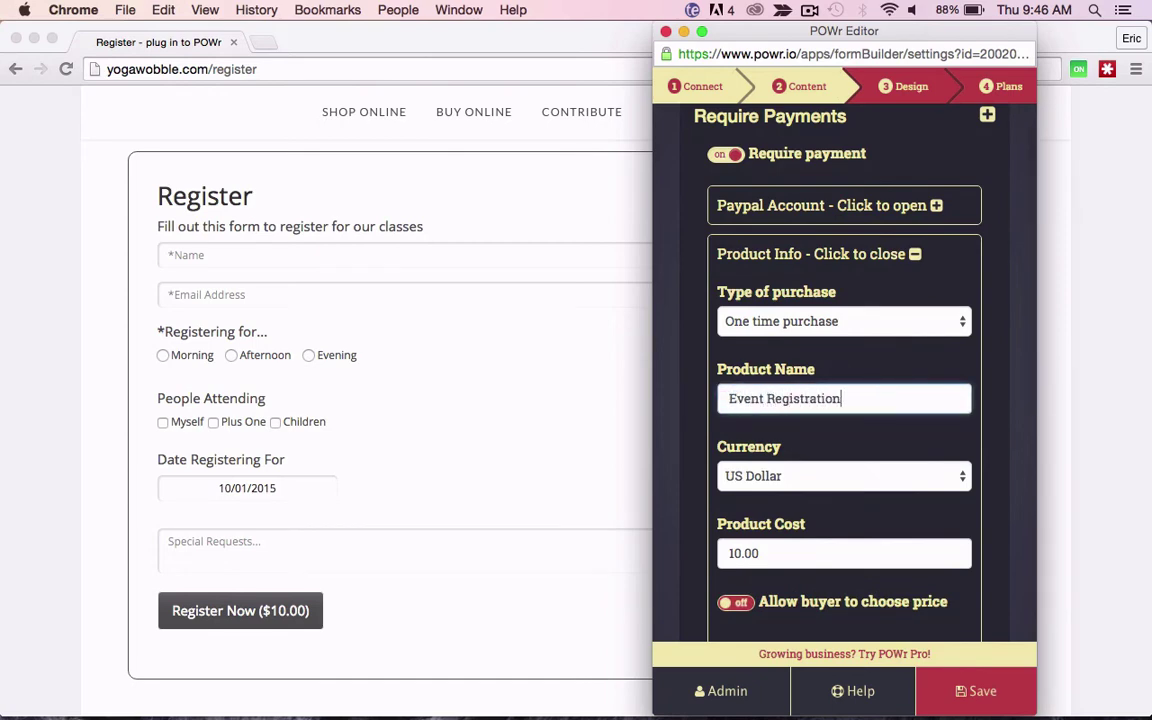
{"action": "scroll", "coordinate": [742, 408], "scroll_direction": "down", "scroll_amount": 3}
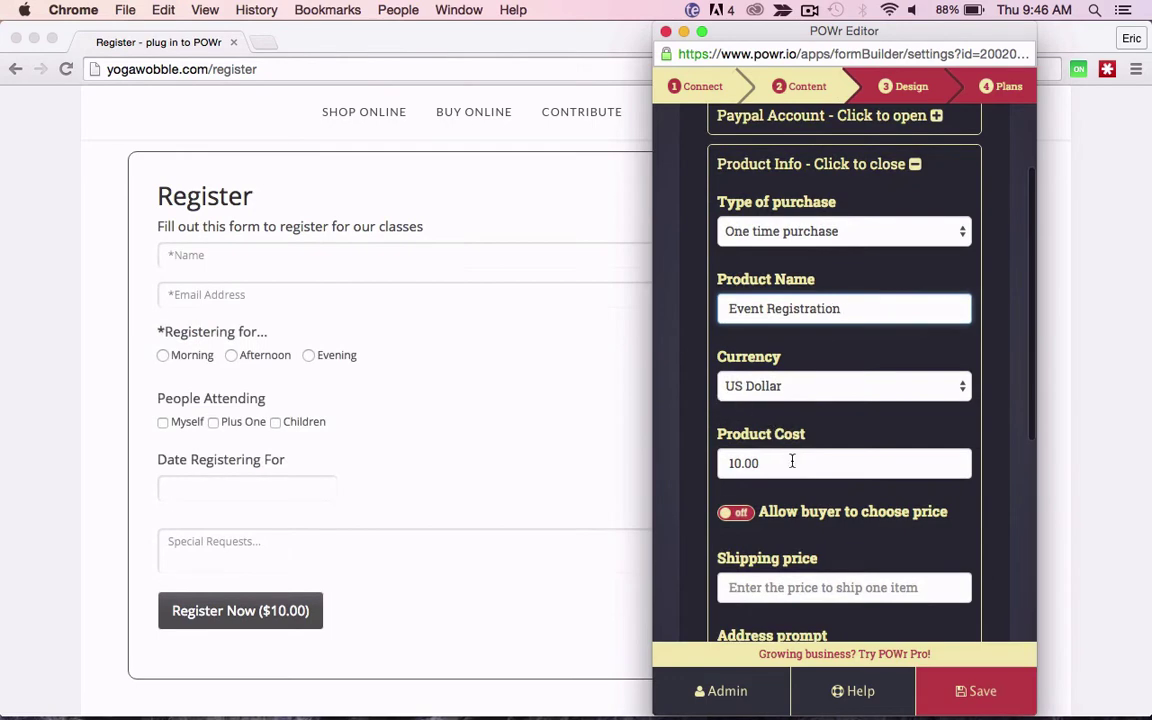
{"action": "left_click_drag", "start_coordinate": [792, 463], "coordinate": [703, 460]}
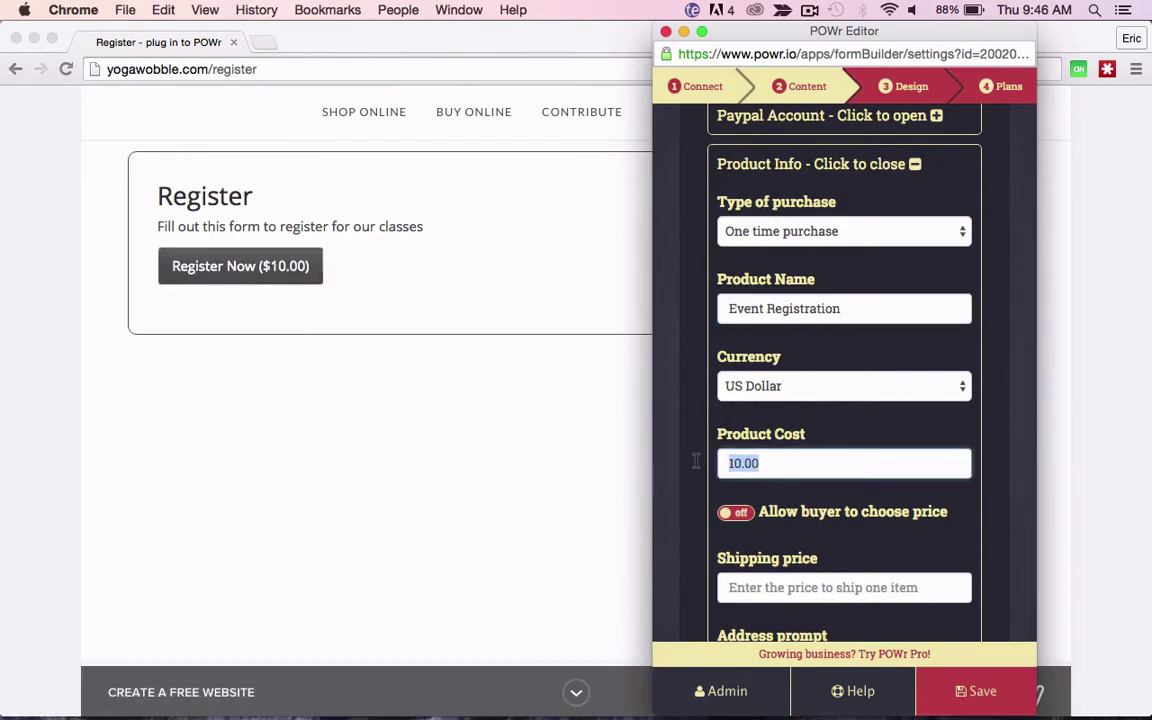
{"action": "type", "text": "55"}
Step: Leave buyer-chosen pricing off, keep the address prompt optional, and keep the price summary on
{"action": "scroll", "coordinate": [841, 470], "scroll_direction": "down", "scroll_amount": 3}
{"action": "left_click", "coordinate": [746, 419]}
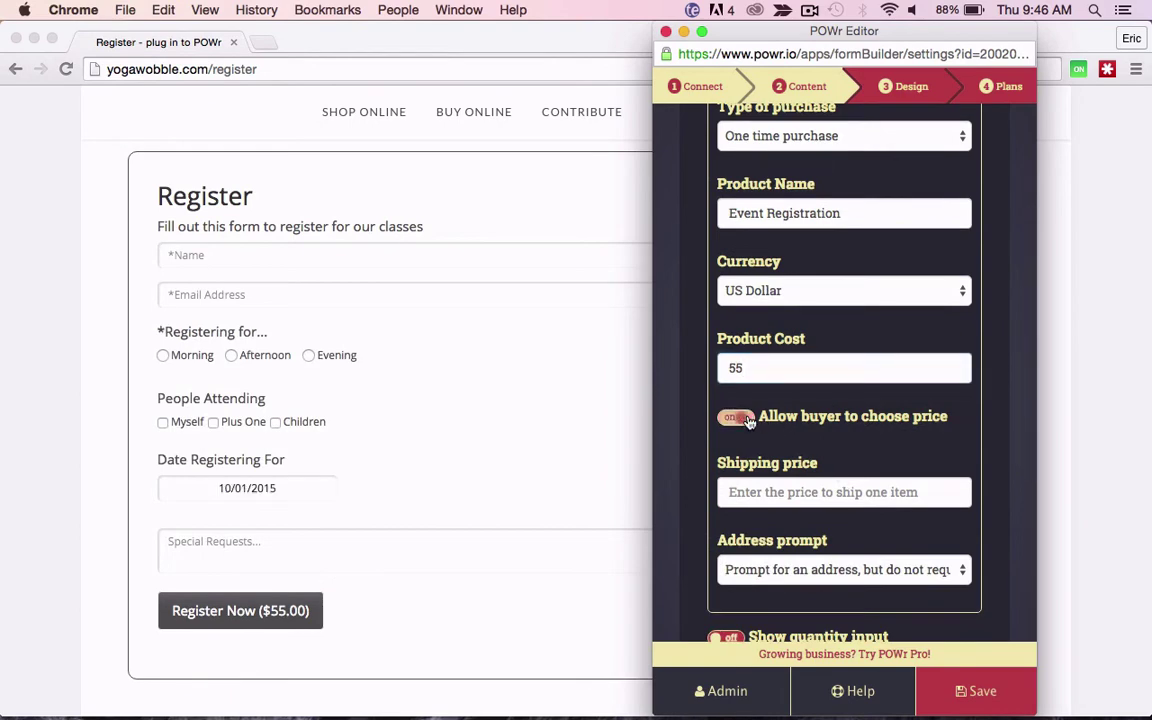
{"action": "left_click", "coordinate": [746, 419]}
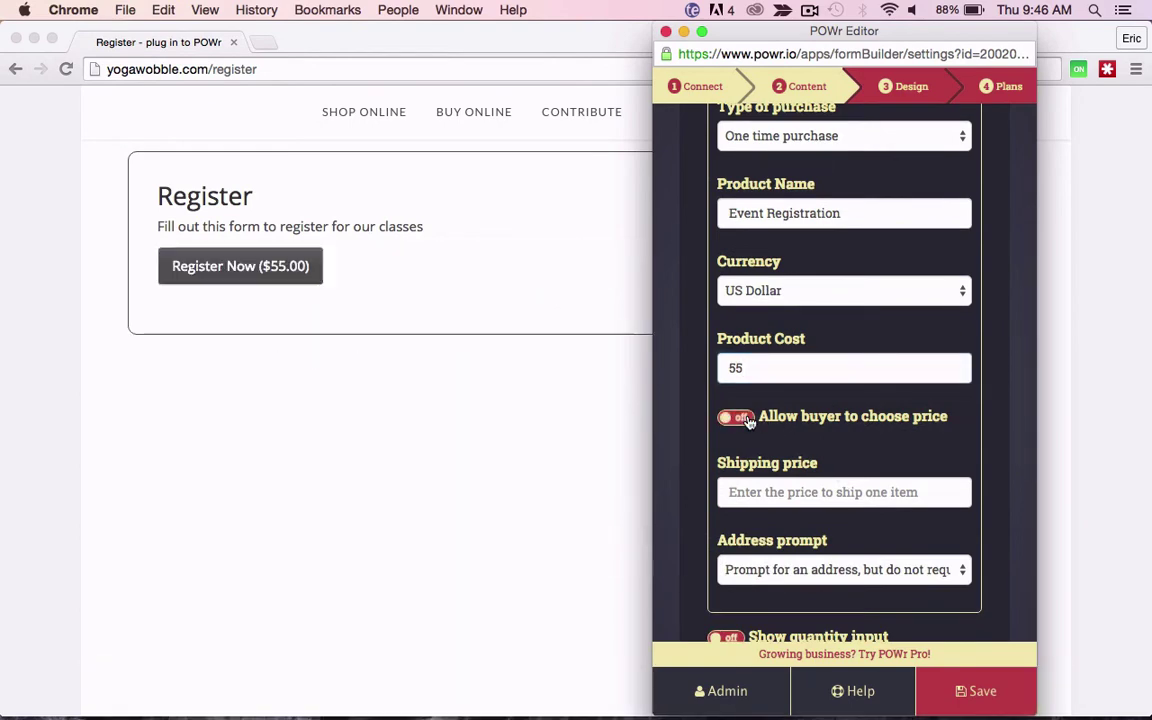
{"action": "scroll", "coordinate": [817, 417], "scroll_direction": "down", "scroll_amount": 3}
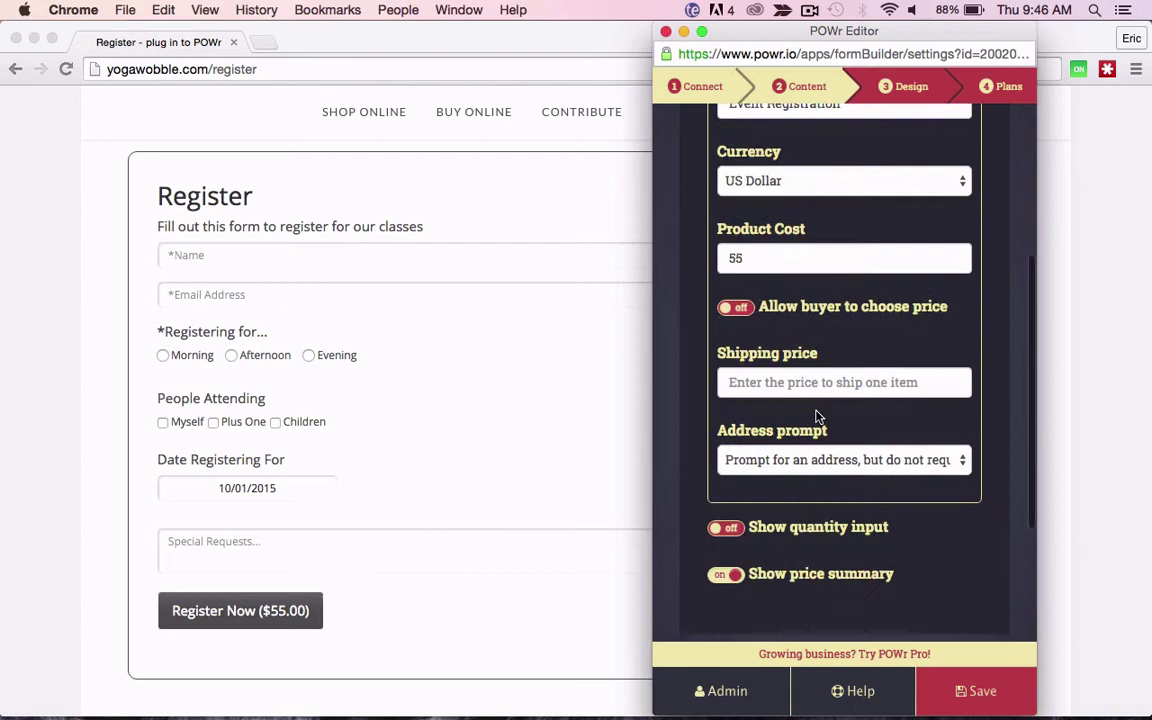
{"action": "left_click", "coordinate": [855, 464]}
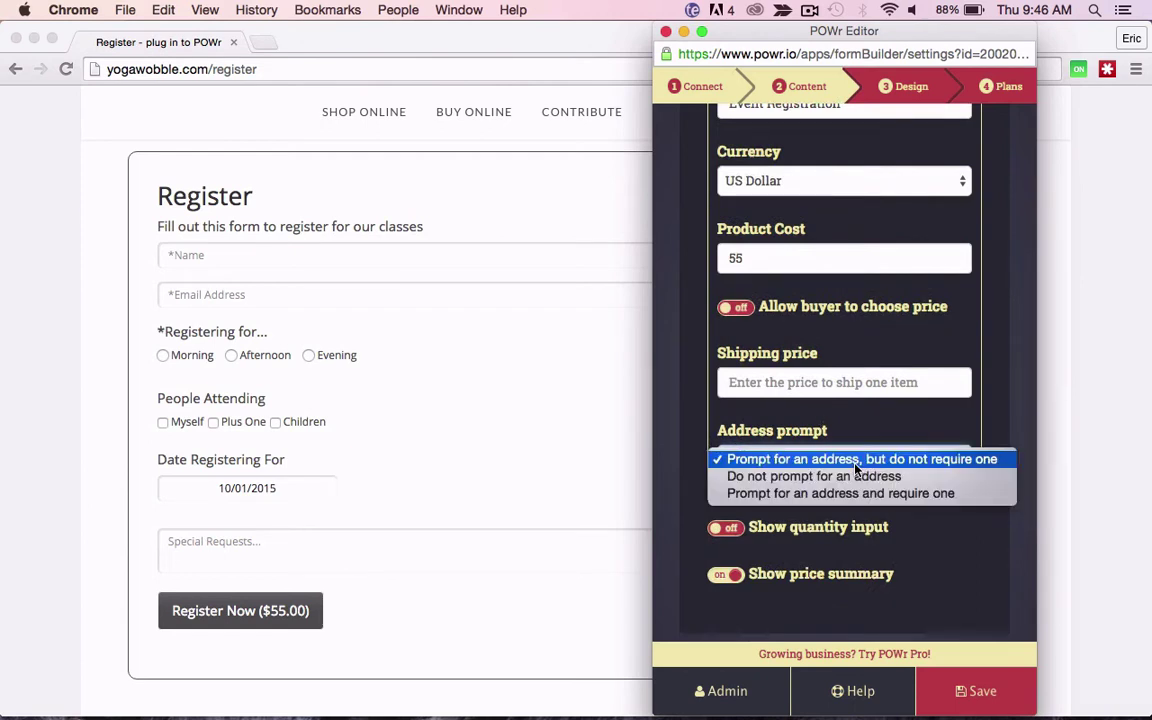
{"action": "left_click", "coordinate": [977, 460]}
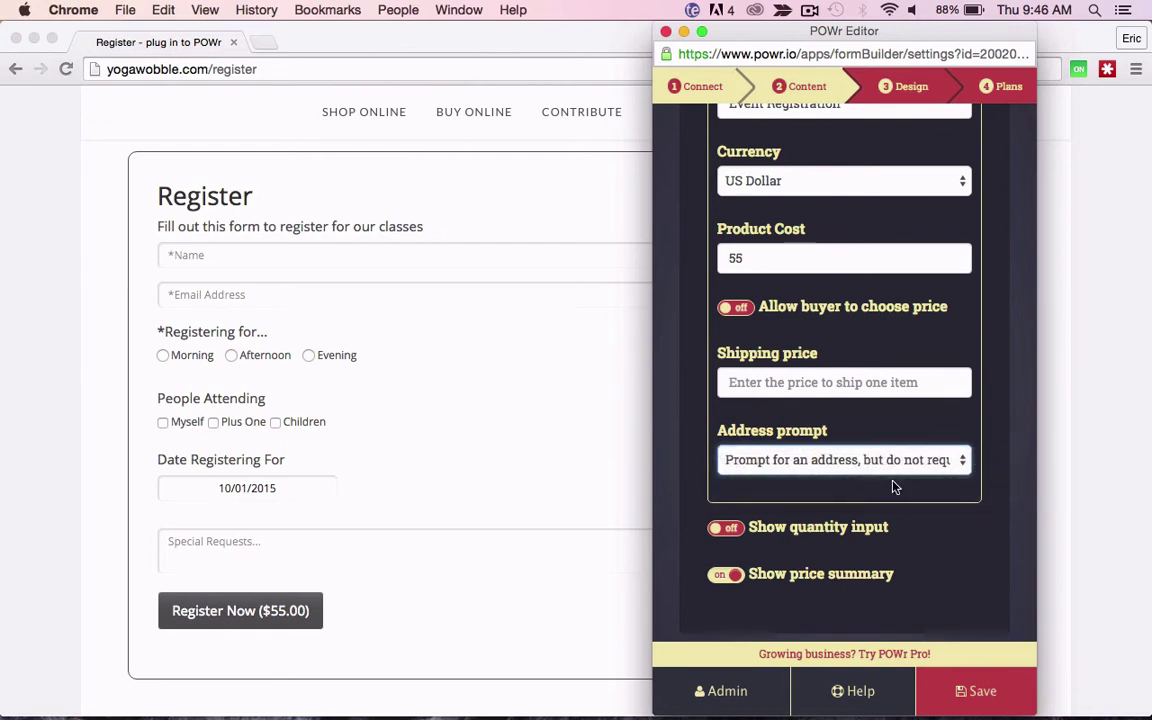
{"action": "scroll", "coordinate": [893, 488], "scroll_direction": "down", "scroll_amount": 2}
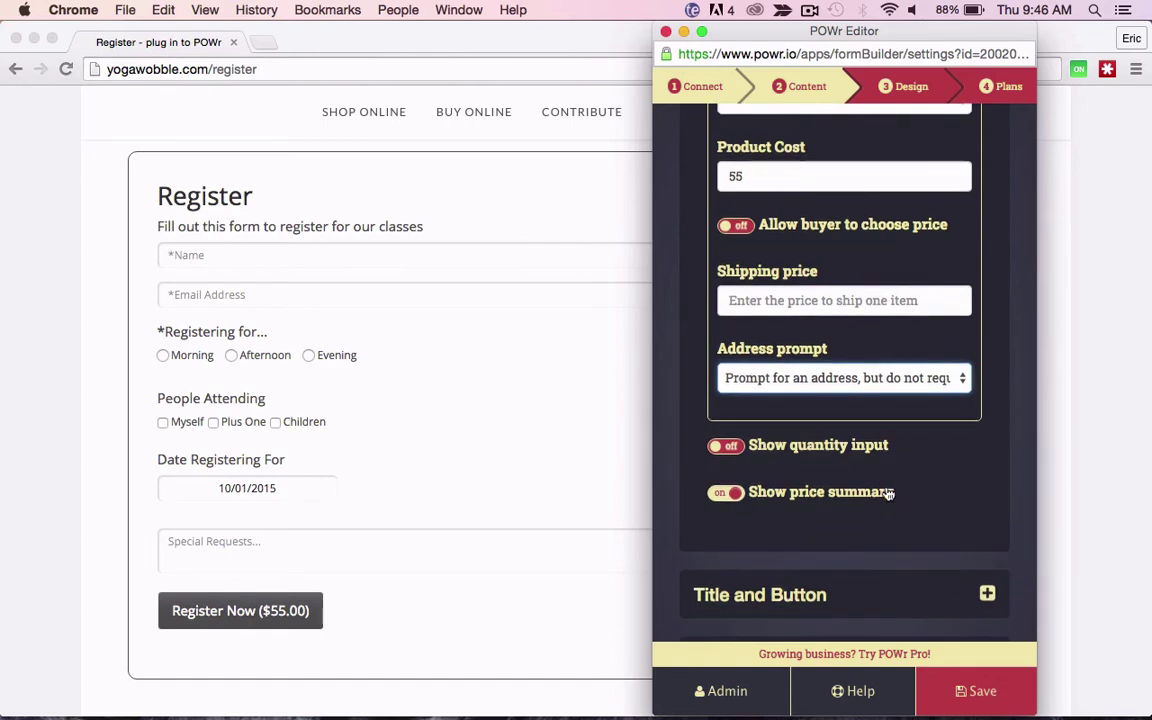
{"action": "scroll", "coordinate": [866, 470], "scroll_direction": "down", "scroll_amount": 2}
{"action": "scroll", "coordinate": [866, 470], "scroll_direction": "down", "scroll_amount": 1}
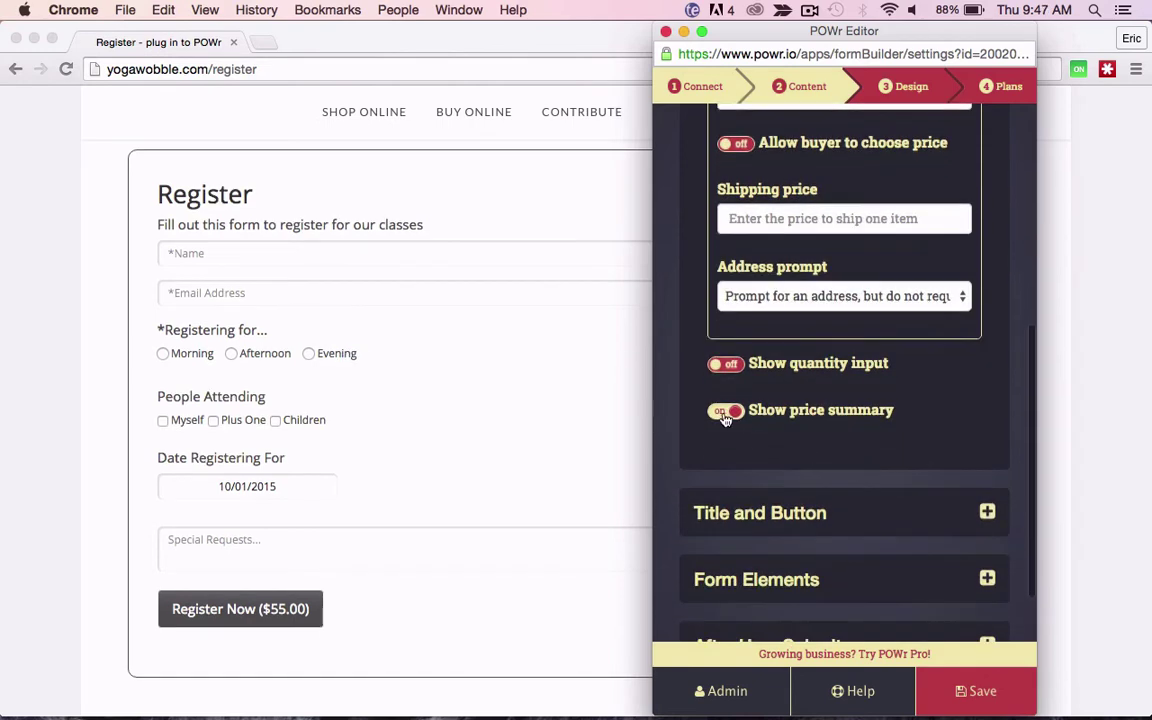
{"action": "left_click", "coordinate": [725, 412]}
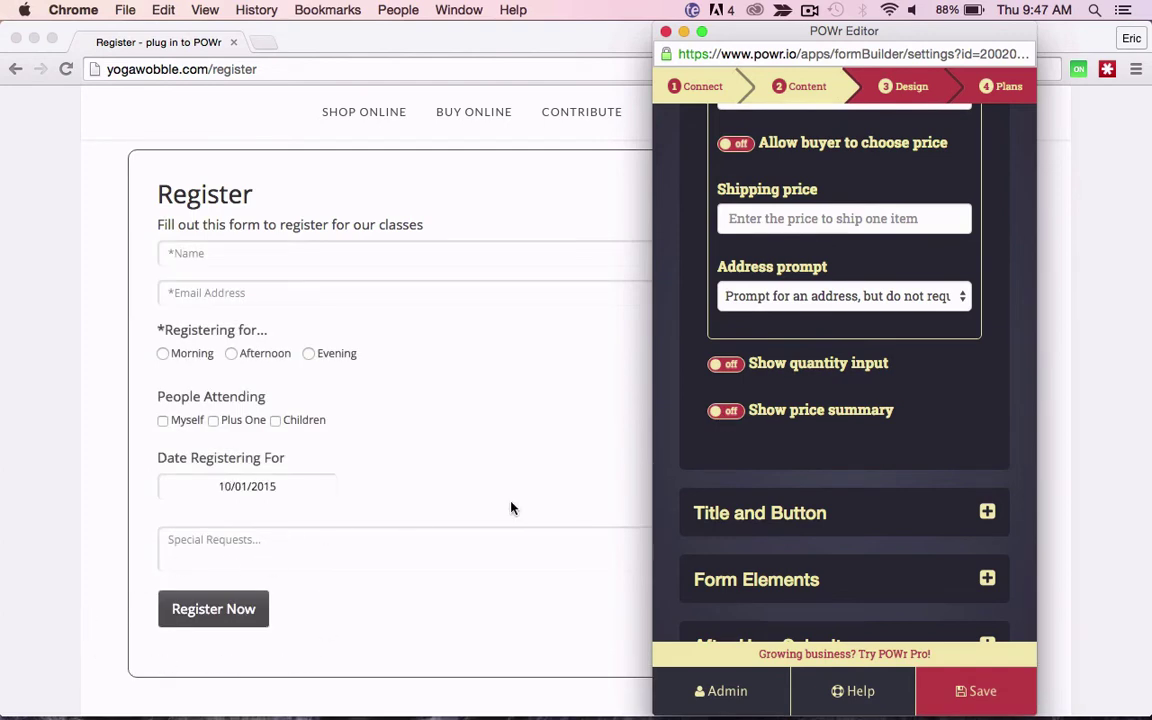
{"action": "left_click", "coordinate": [725, 412]}
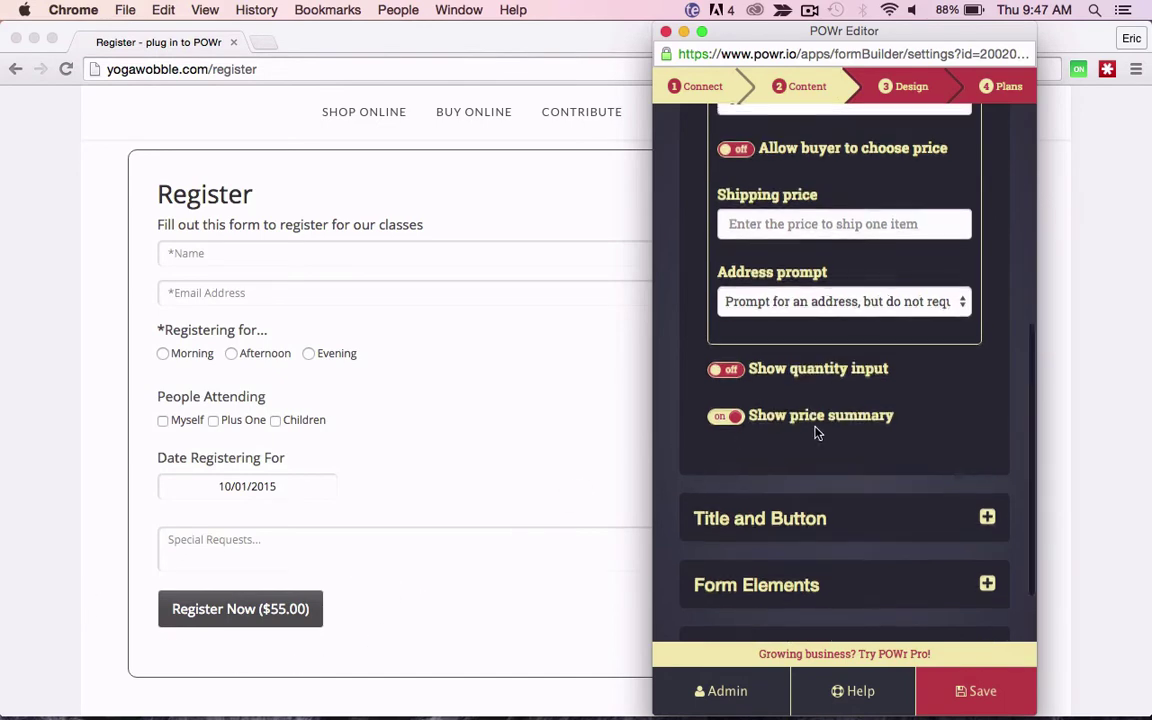
Step: Collapse the payment settings and expand Form Elements to reach the field choices
{"action": "scroll", "coordinate": [815, 432], "scroll_direction": "up", "scroll_amount": 10}
{"action": "left_click", "coordinate": [803, 313]}
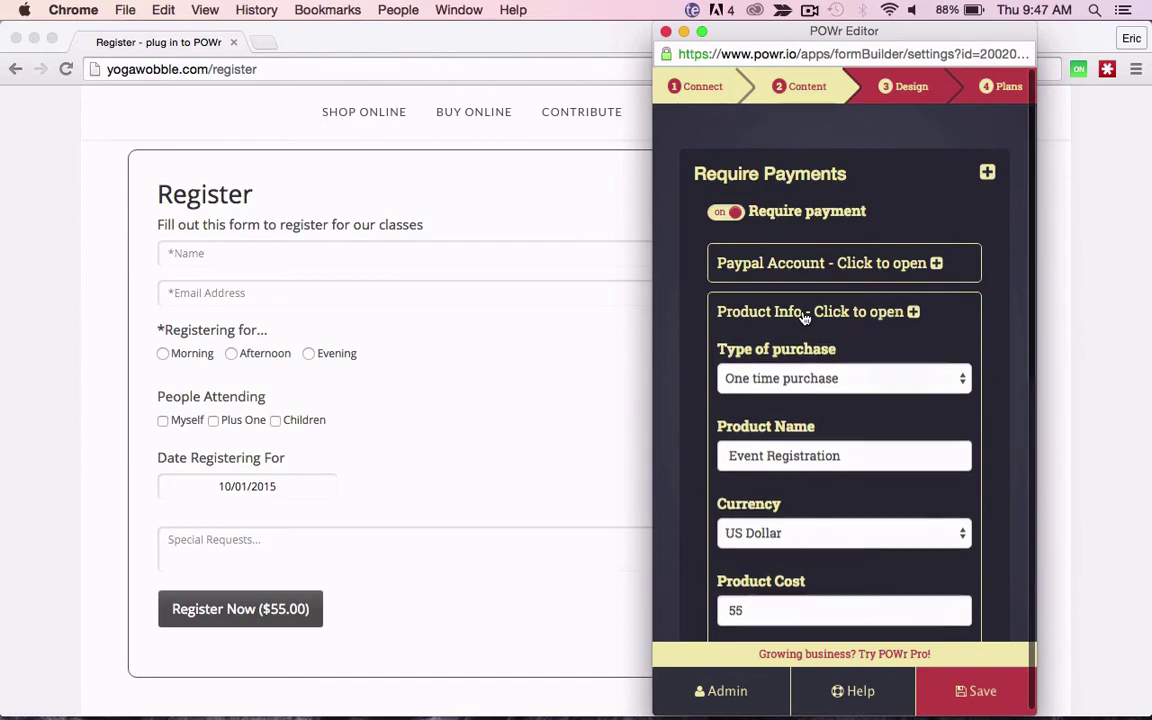
{"action": "left_click", "coordinate": [779, 176]}
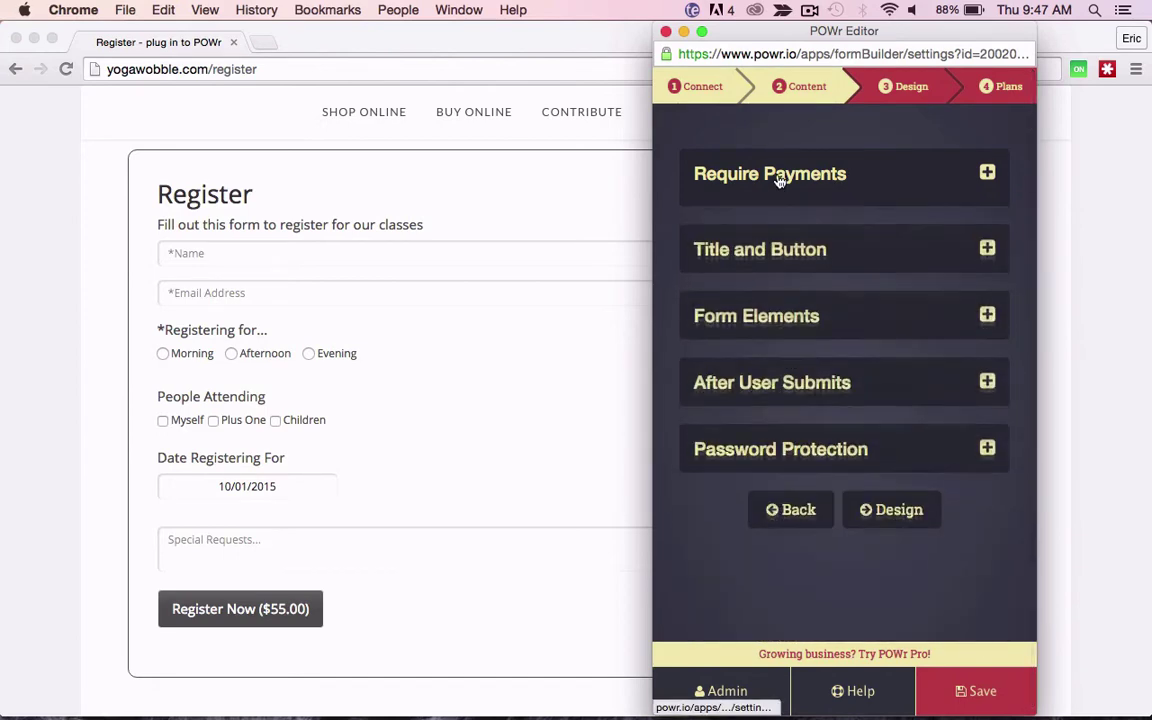
{"action": "left_click", "coordinate": [763, 305]}
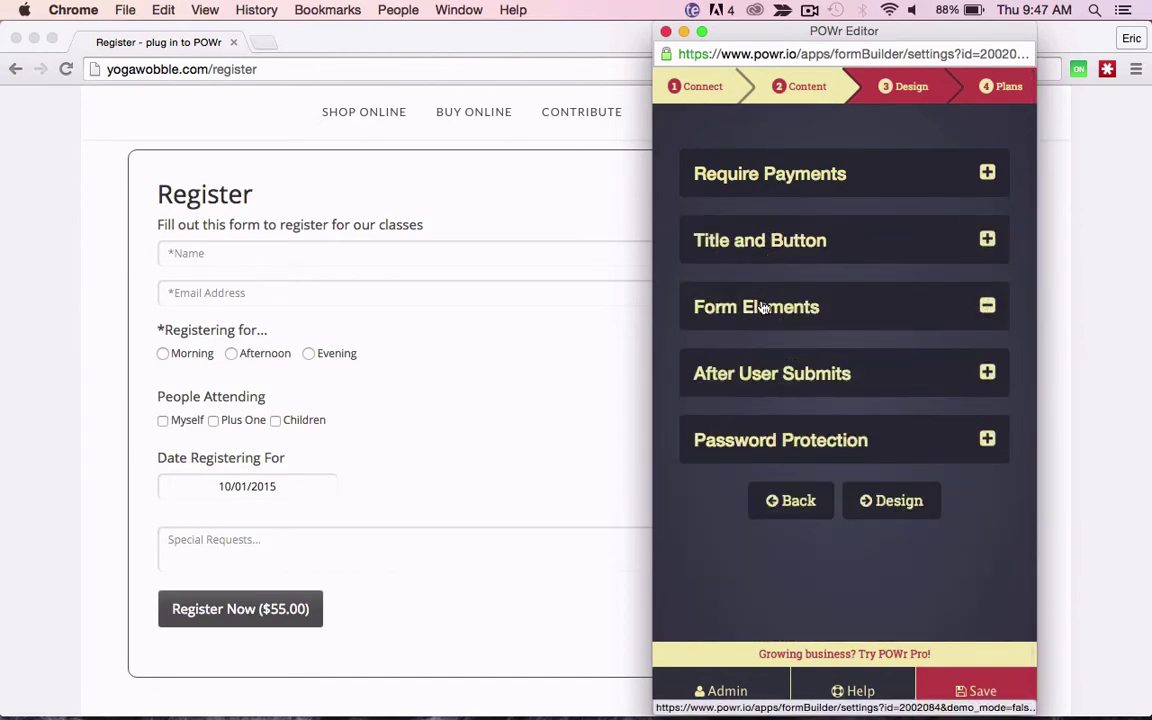
{"action": "scroll", "coordinate": [762, 307], "scroll_direction": "down", "scroll_amount": 10}
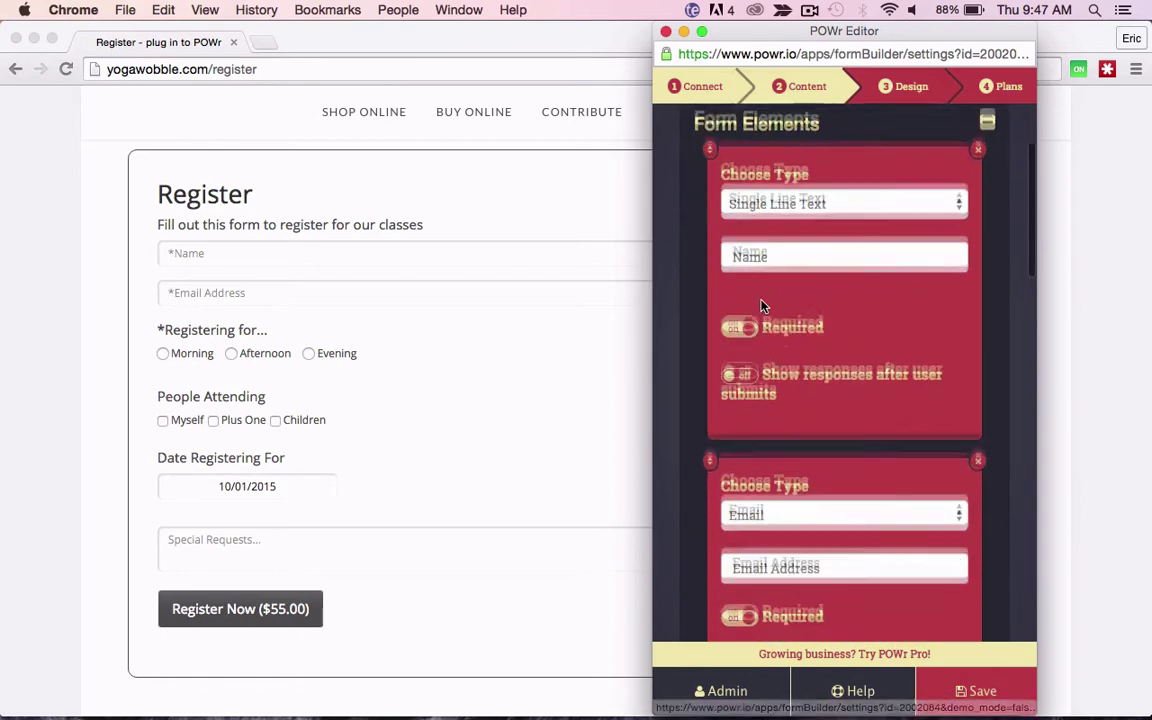
{"action": "scroll", "coordinate": [762, 307], "scroll_direction": "down", "scroll_amount": 2}
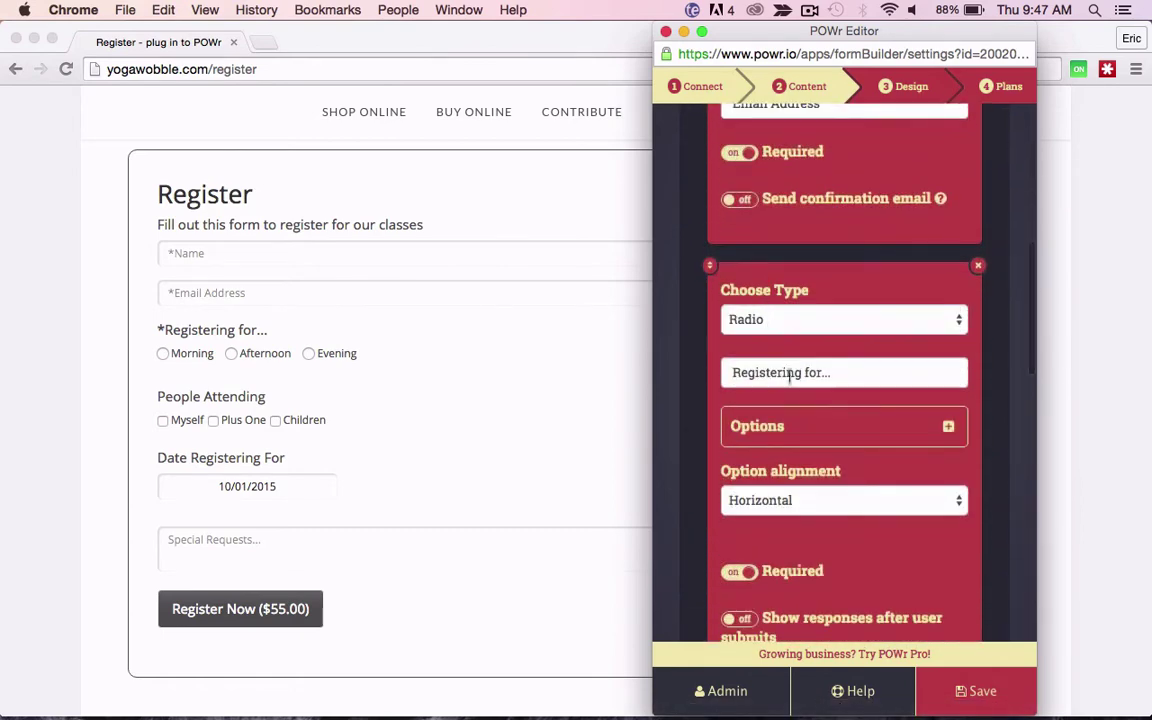
{"action": "left_click", "coordinate": [903, 436]}
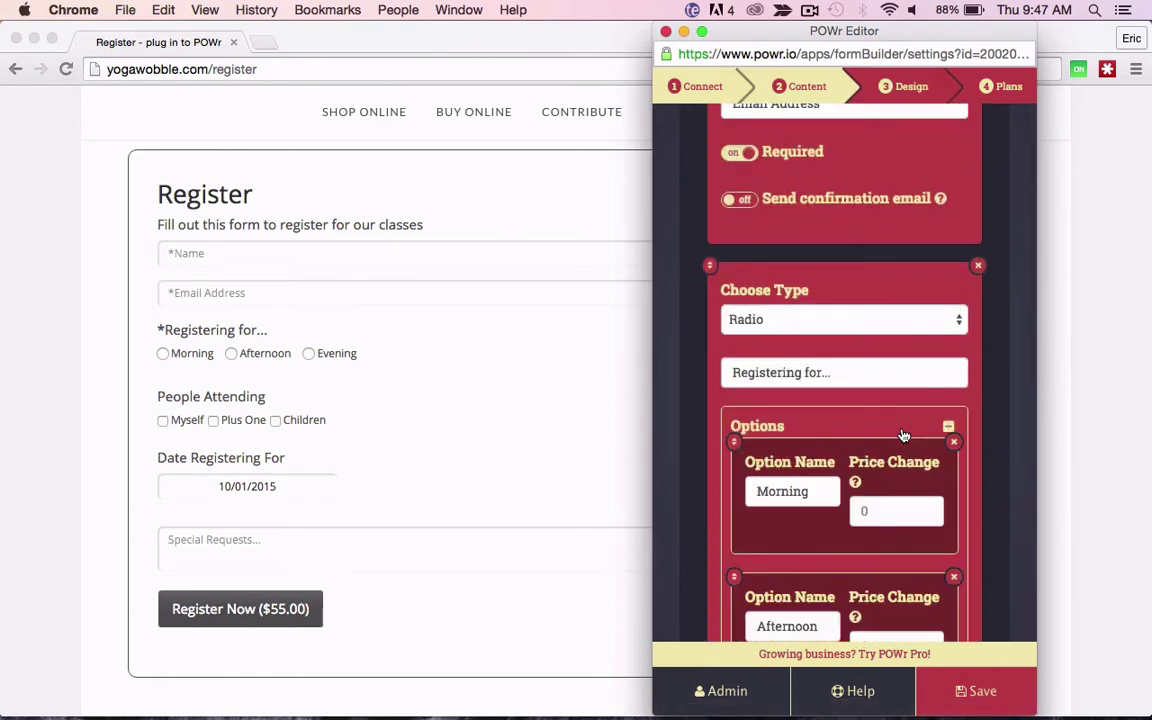
{"action": "scroll", "coordinate": [873, 437], "scroll_direction": "down", "scroll_amount": 3}
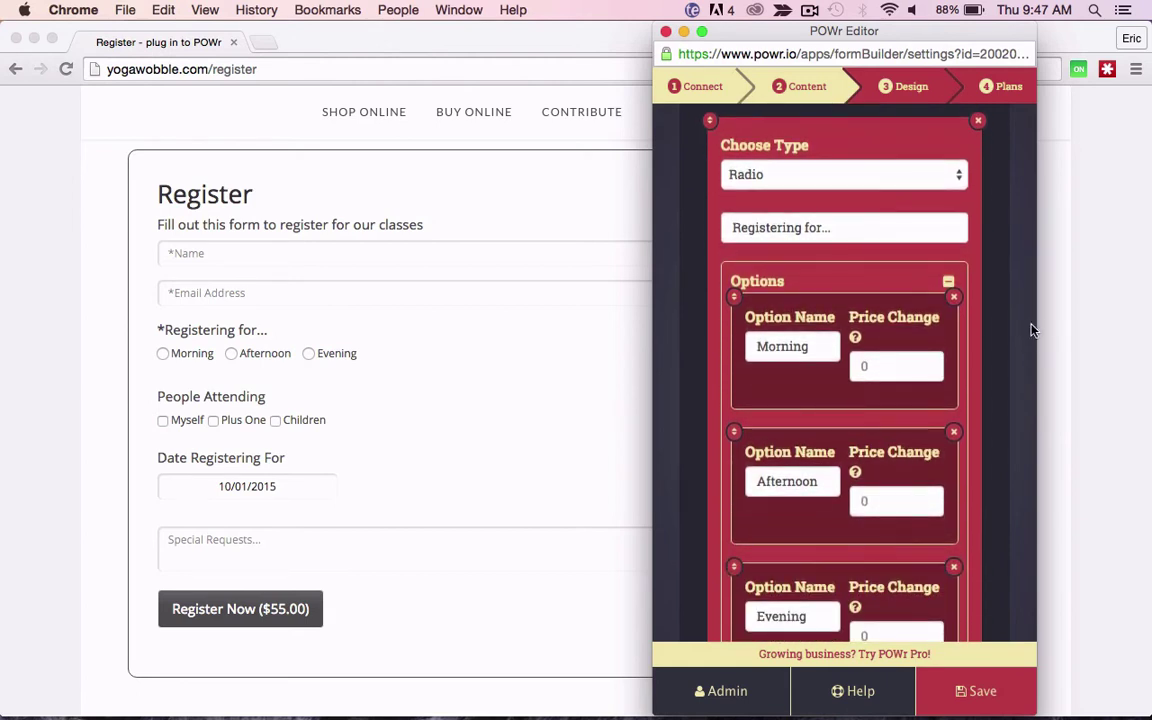
Step: Widen the editor and open the People Attending options
{"action": "left_click_drag", "start_coordinate": [1038, 325], "coordinate": [1066, 320]}
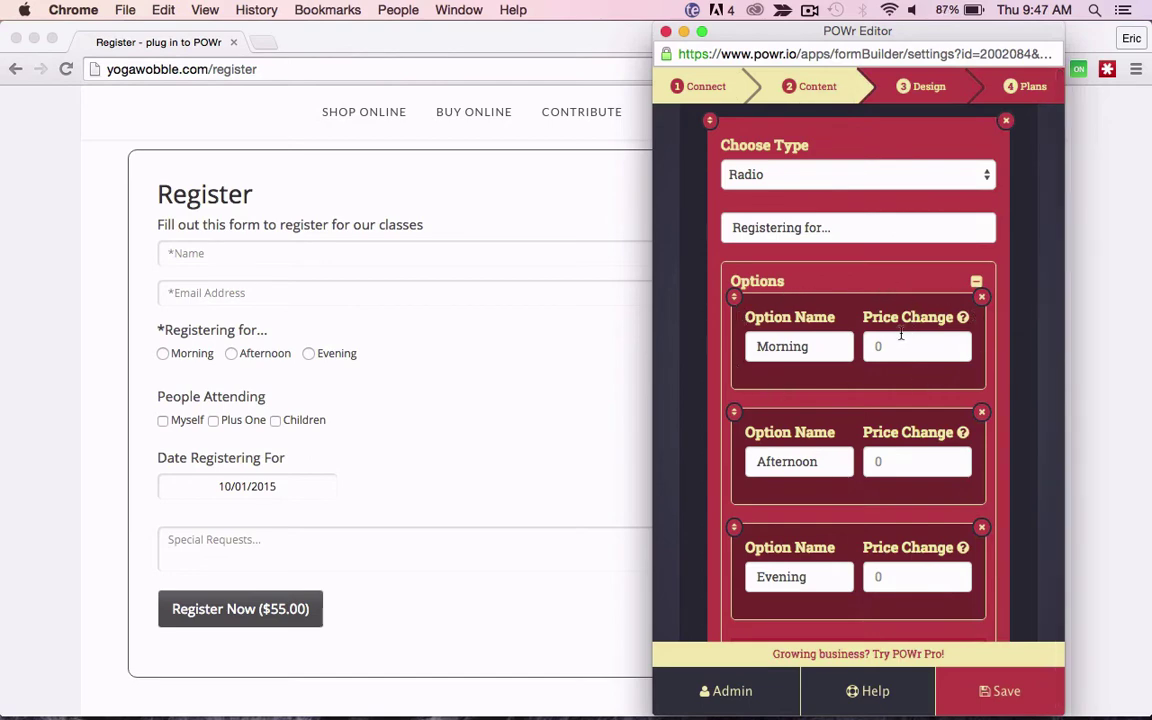
{"action": "scroll", "coordinate": [901, 335], "scroll_direction": "down", "scroll_amount": 3}
{"action": "scroll", "coordinate": [901, 333], "scroll_direction": "down", "scroll_amount": 2}
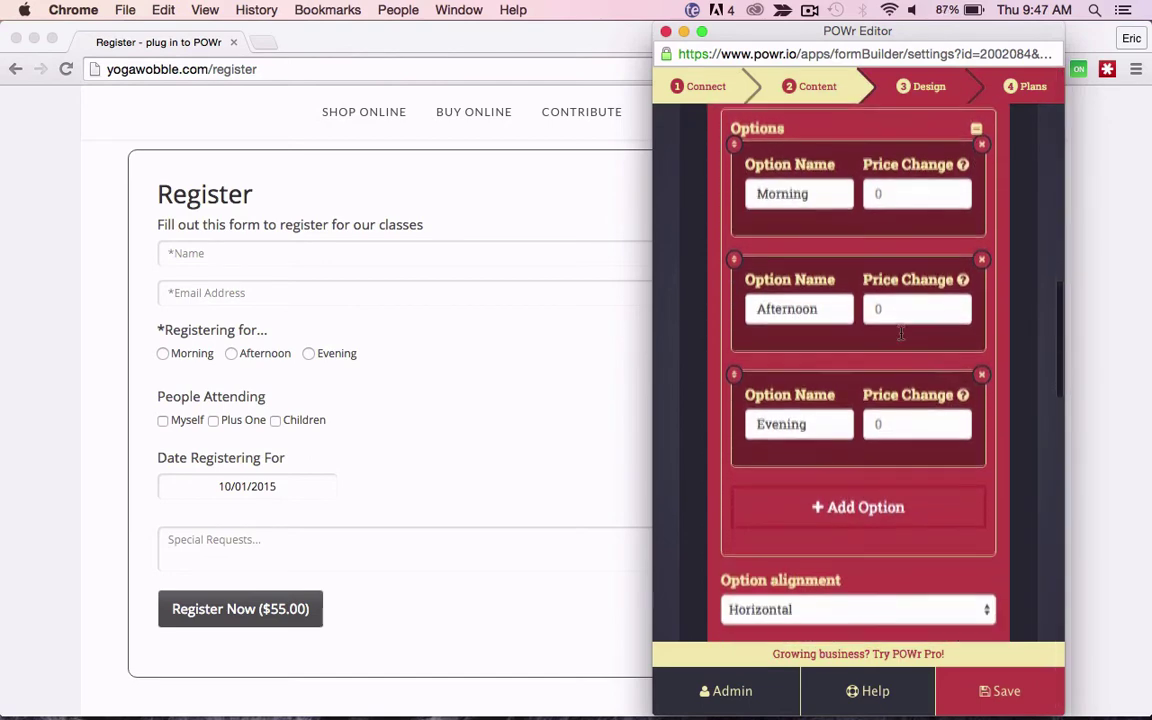
{"action": "scroll", "coordinate": [901, 338], "scroll_direction": "down", "scroll_amount": 9}
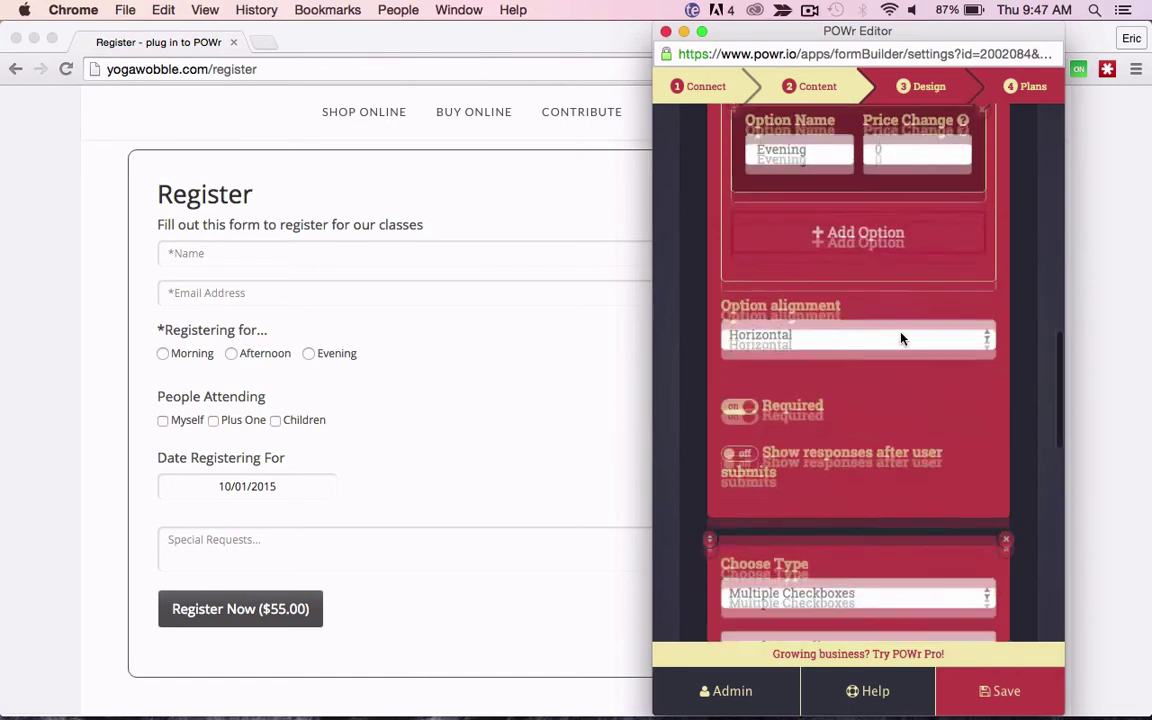
{"action": "scroll", "coordinate": [901, 338], "scroll_direction": "down", "scroll_amount": 3}
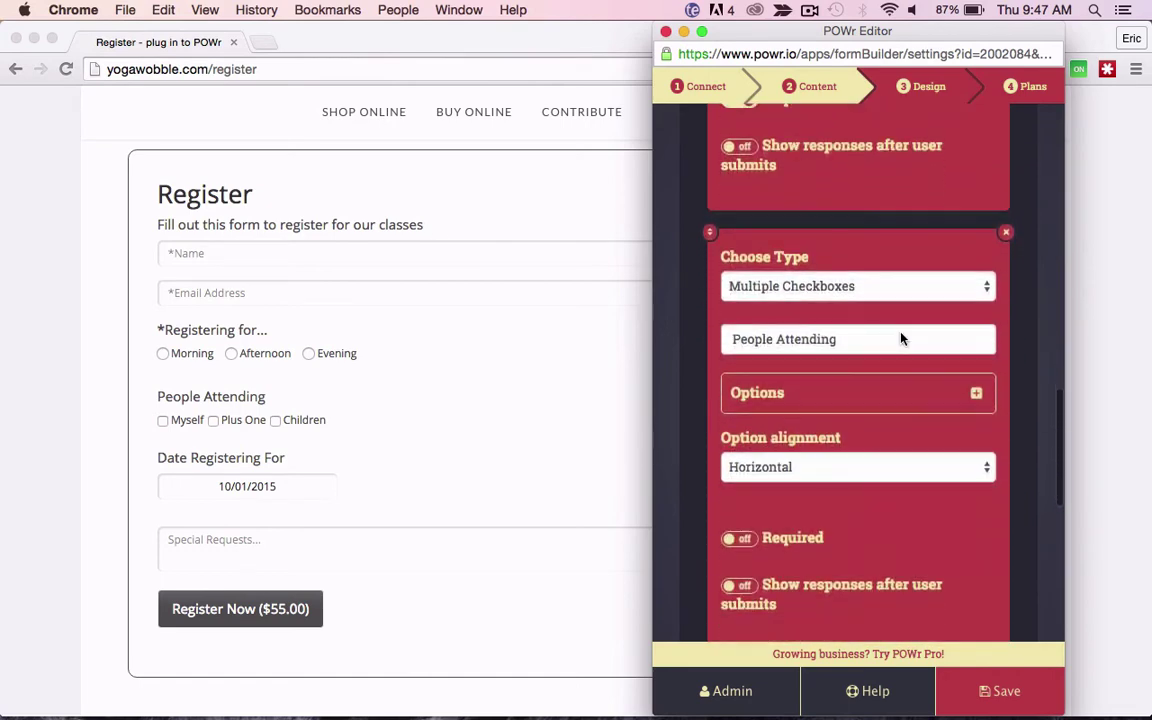
{"action": "left_click", "coordinate": [901, 340]}
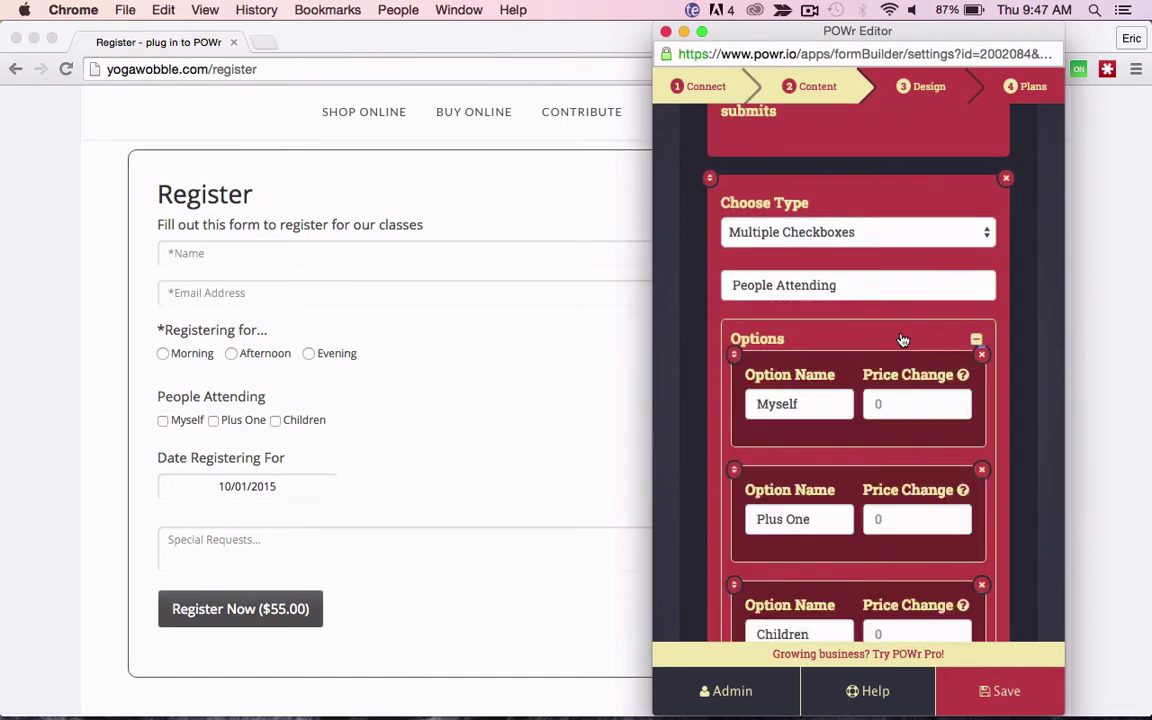
{"action": "left_click", "coordinate": [901, 340]}
{"action": "left_click", "coordinate": [901, 340]}
{"action": "scroll", "coordinate": [901, 338], "scroll_direction": "down", "scroll_amount": 3}
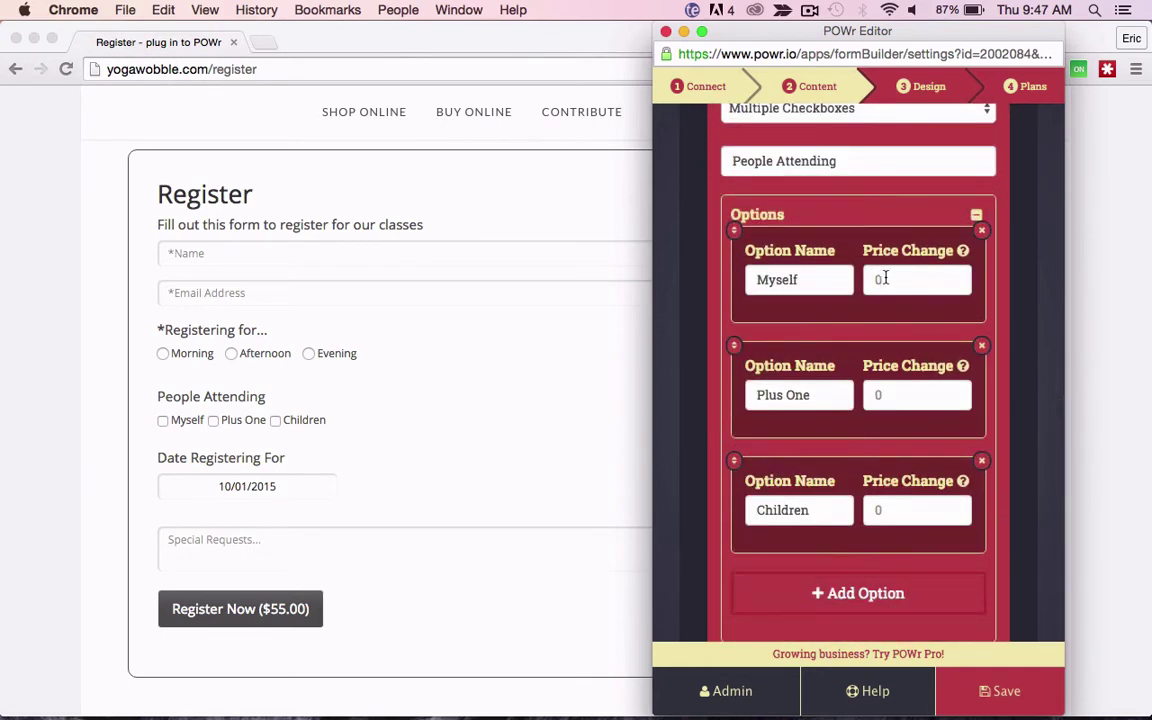
Step: Add +$25 to Plus One and +$20 to Children, then save
{"action": "left_click", "coordinate": [897, 393]}
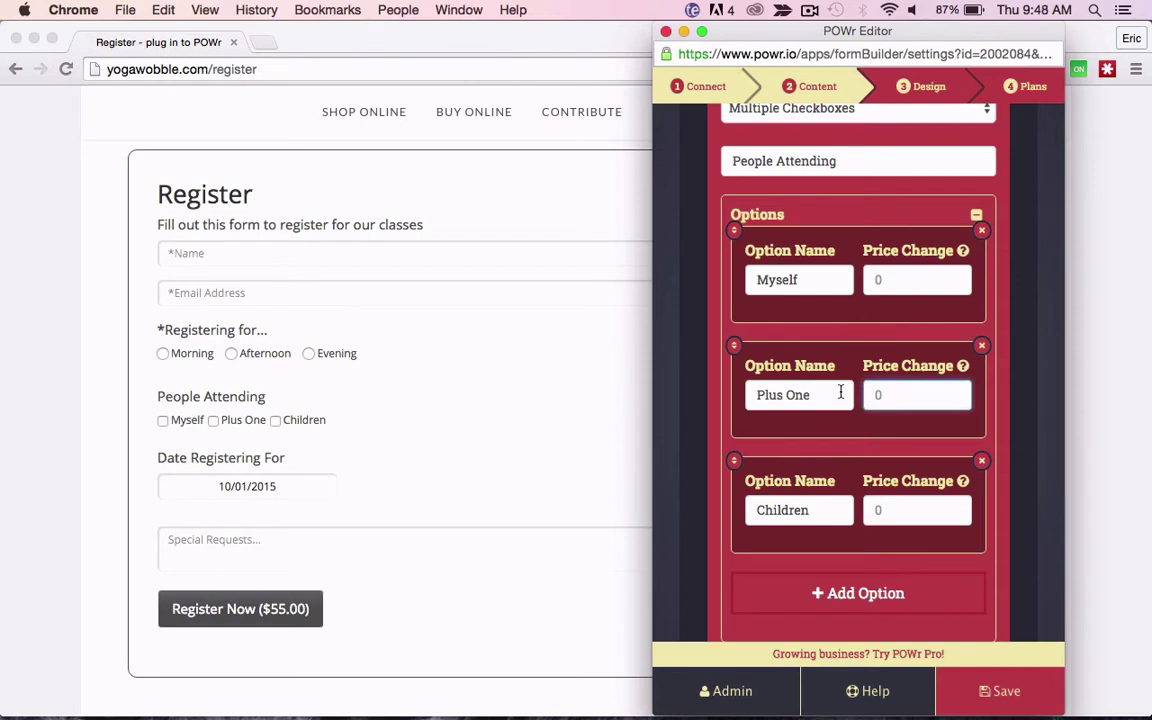
{"action": "type", "text": "25"}
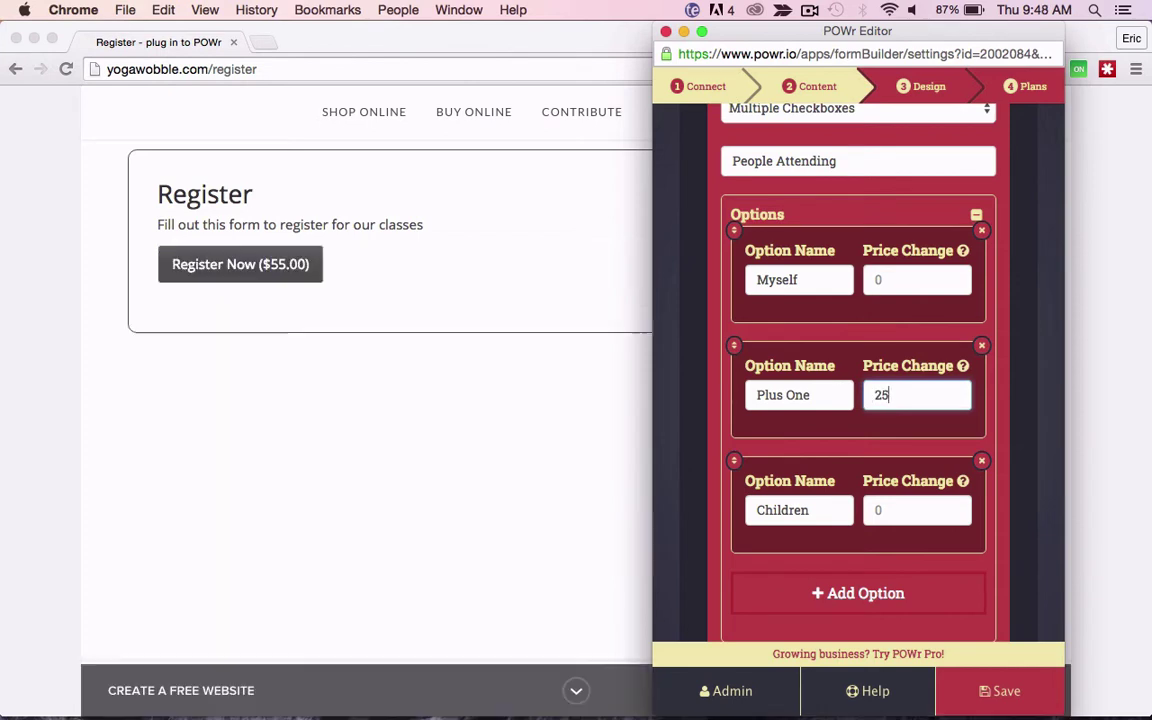
{"action": "left_click", "coordinate": [885, 509]}
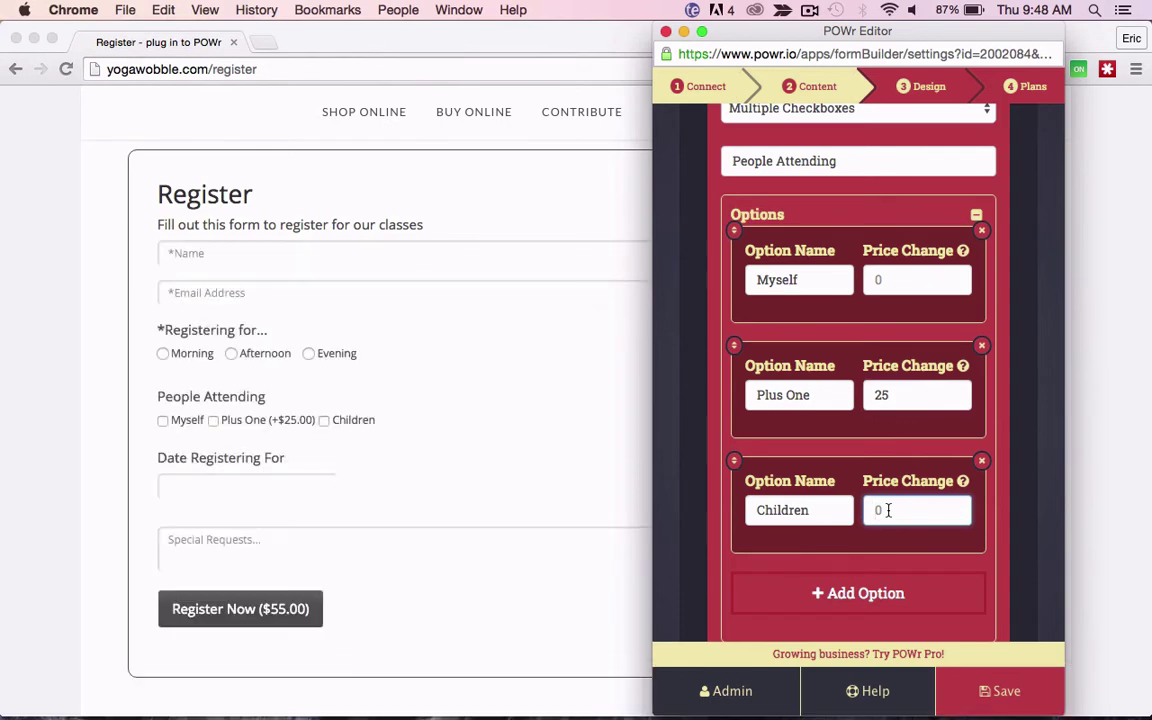
{"action": "type", "text": "20"}
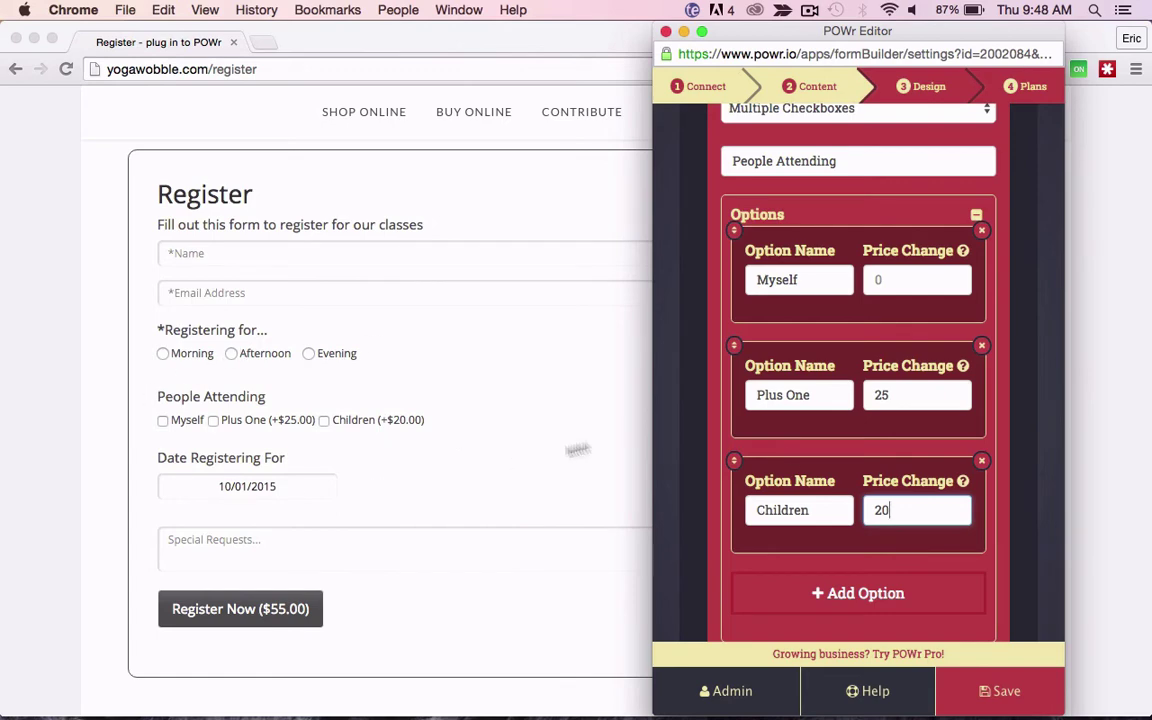
{"action": "scroll", "coordinate": [848, 510], "scroll_direction": "down", "scroll_amount": 2}
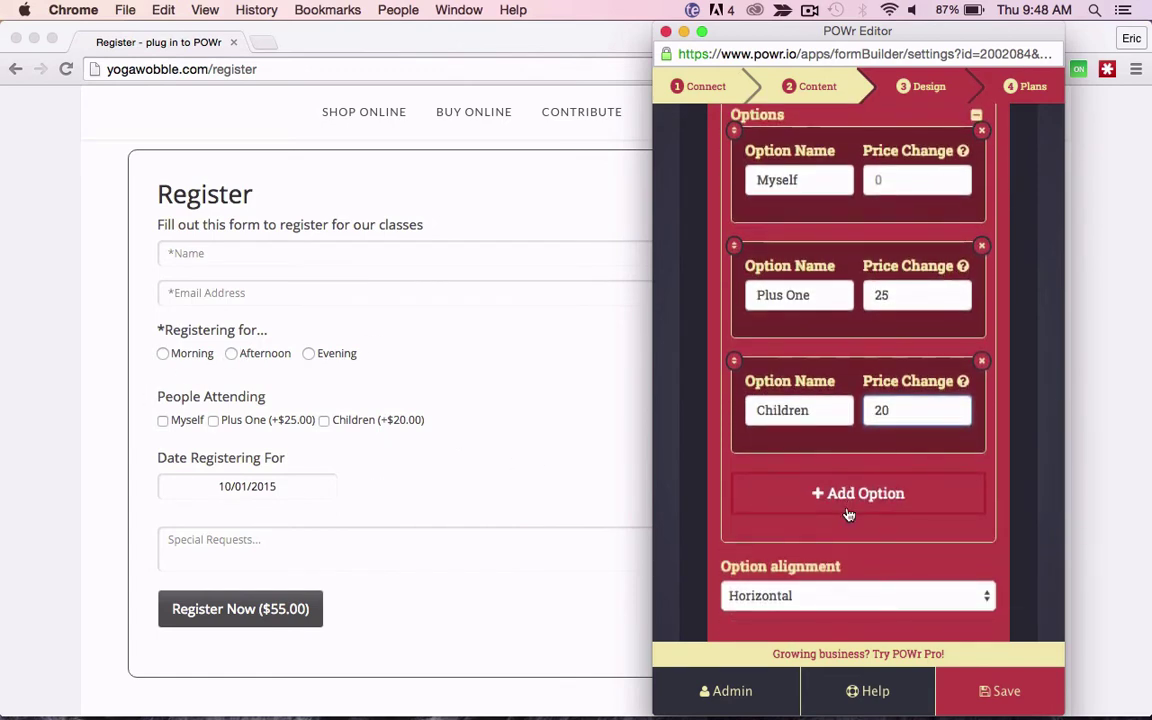
{"action": "left_click", "coordinate": [969, 690]}
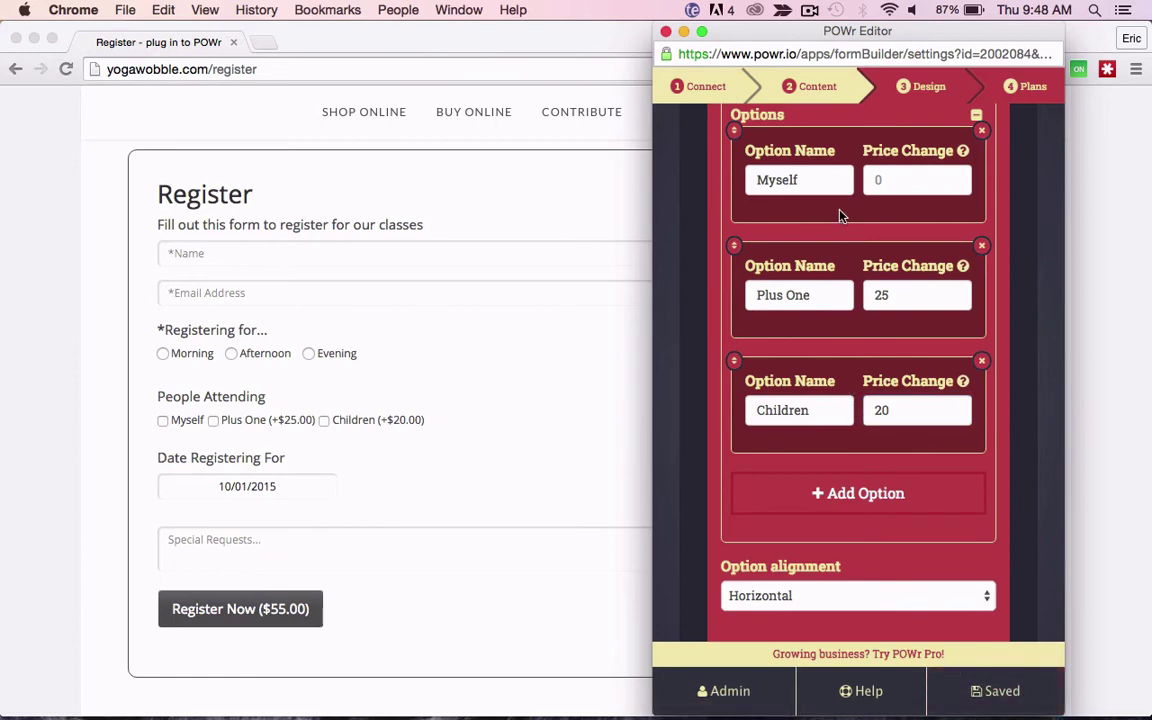
{"action": "scroll", "coordinate": [840, 215], "scroll_direction": "up", "scroll_amount": 15}
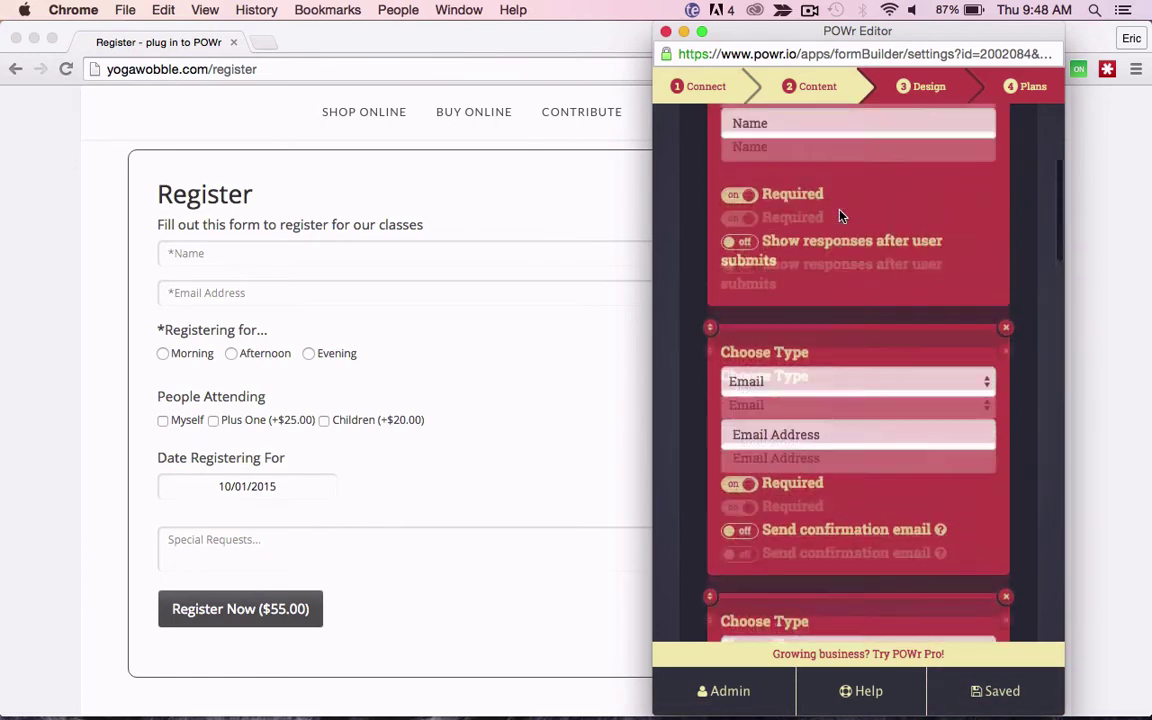
{"action": "scroll", "coordinate": [840, 215], "scroll_direction": "up", "scroll_amount": 5}
{"action": "left_click", "coordinate": [785, 309]}
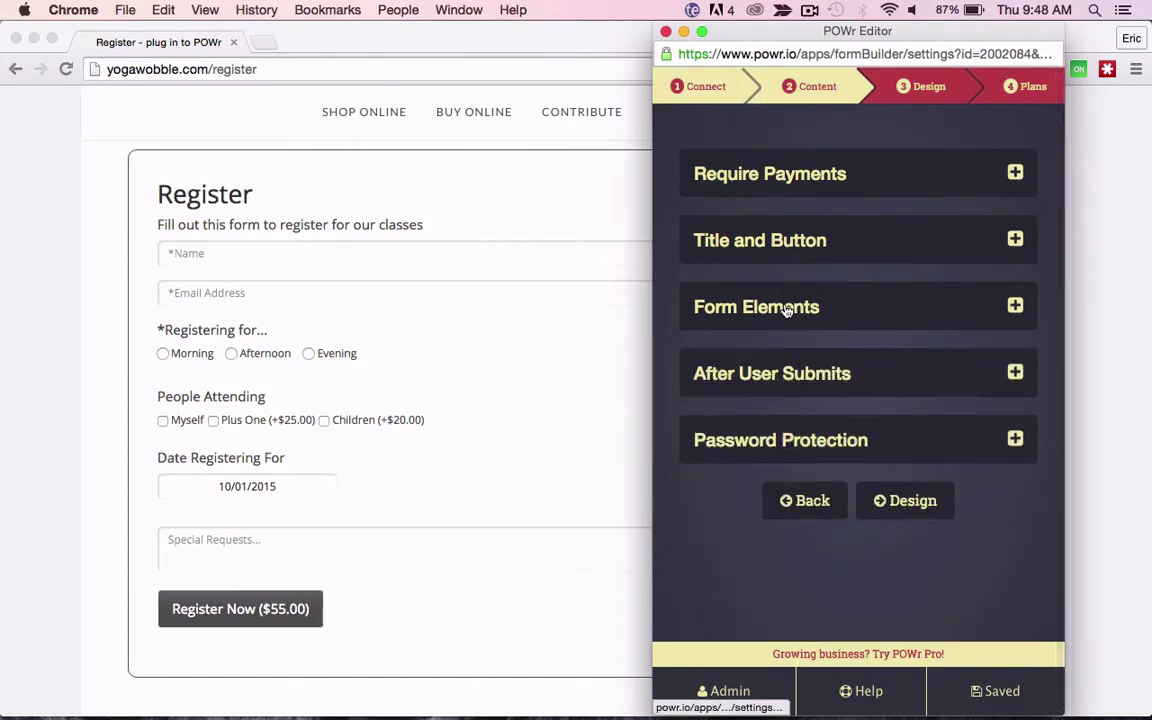
{"action": "left_click", "coordinate": [836, 374]}
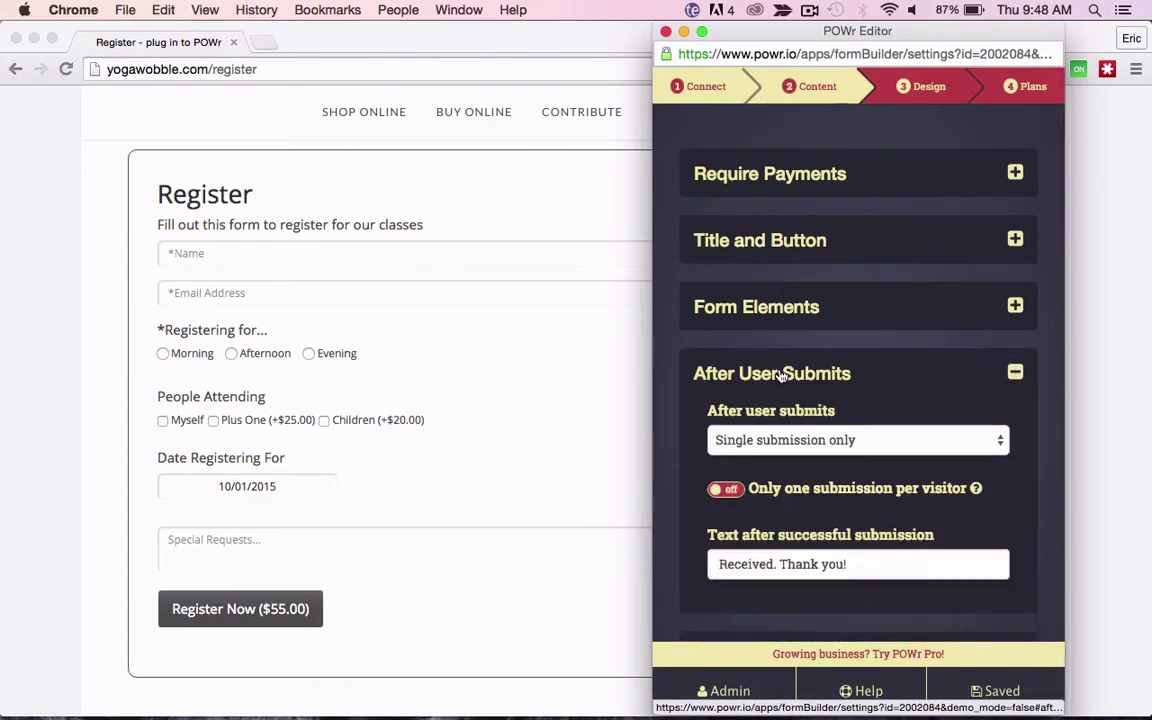
{"action": "scroll", "coordinate": [876, 386], "scroll_direction": "down", "scroll_amount": 2}
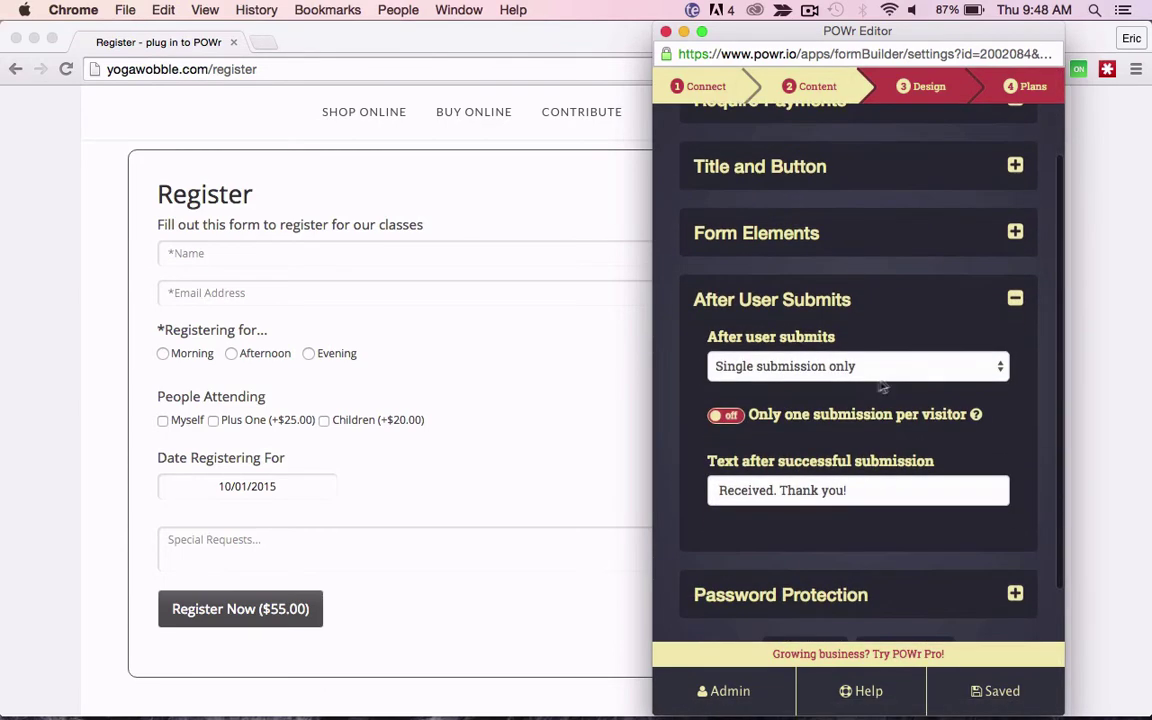
{"action": "left_click", "coordinate": [990, 368]}
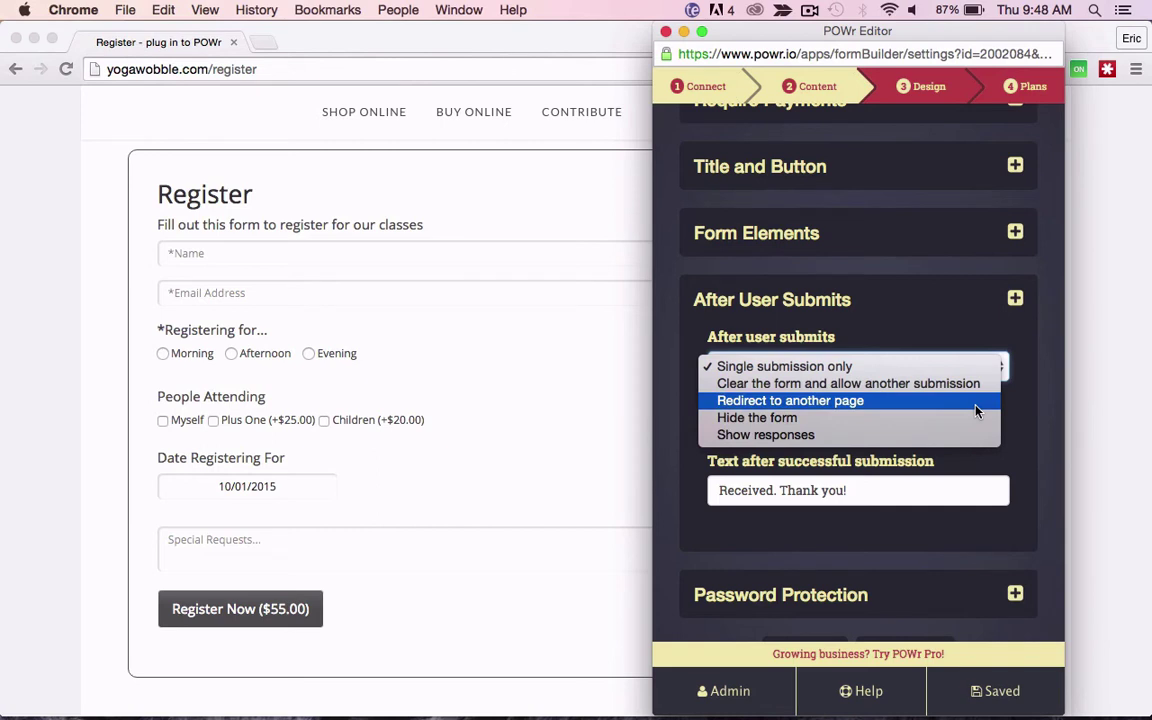
{"action": "left_click", "coordinate": [976, 405]}
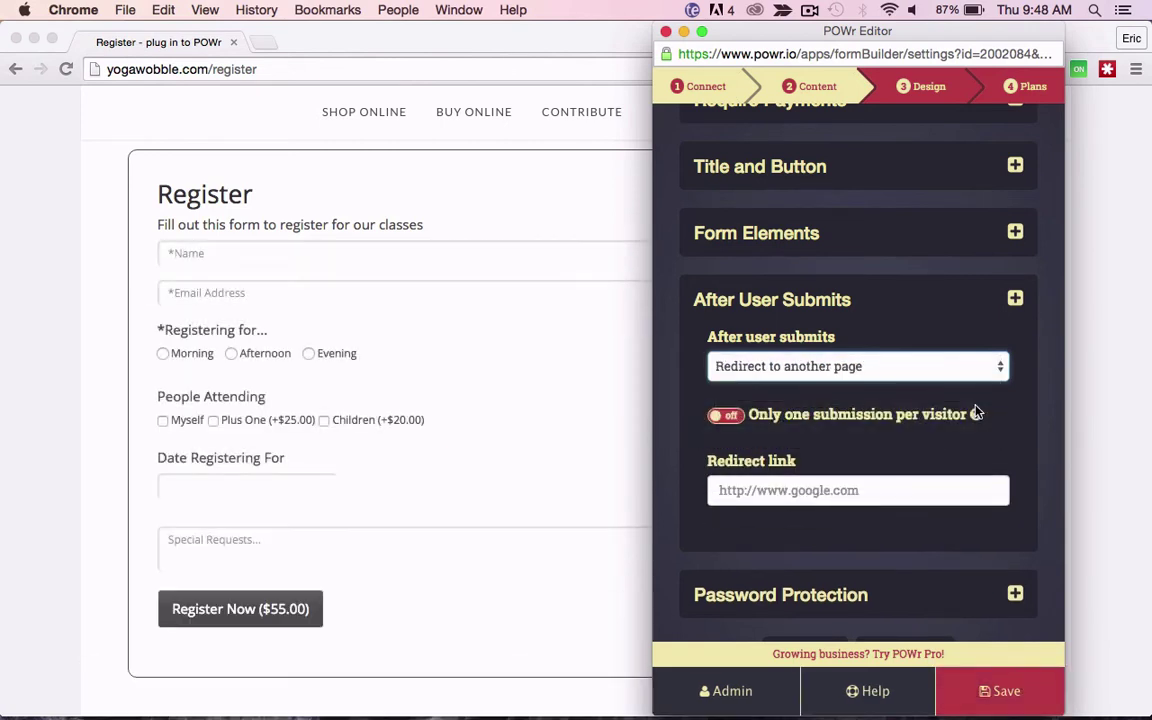
{"action": "left_click", "coordinate": [796, 488]}
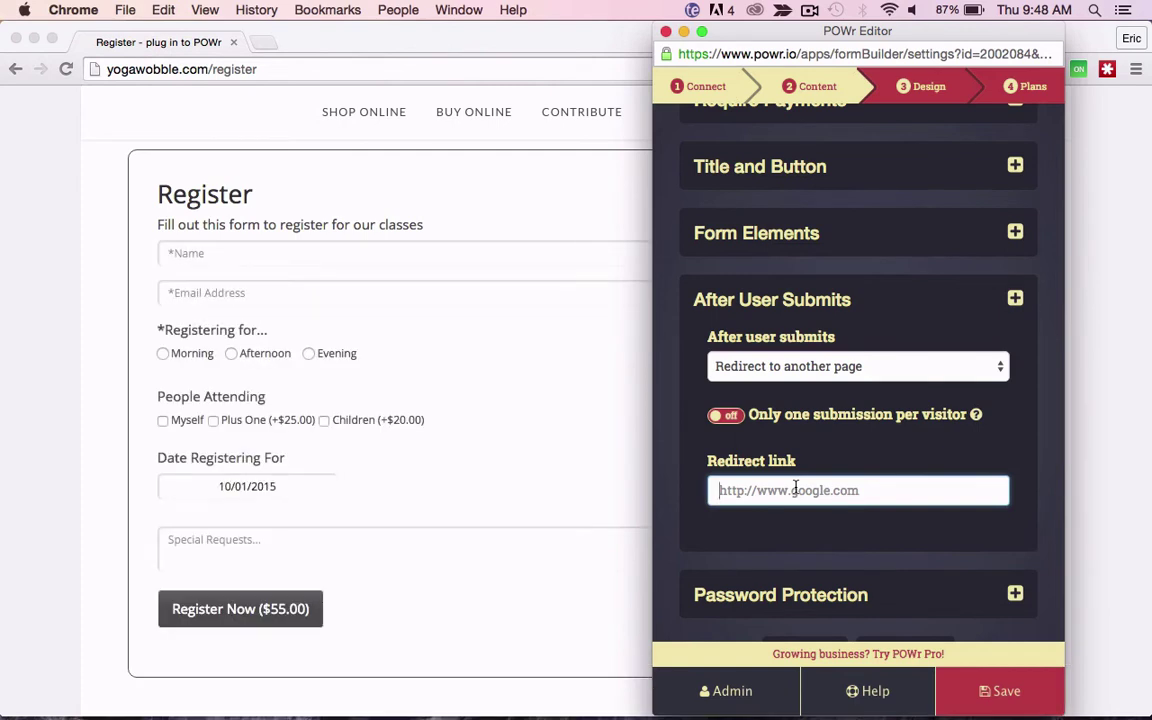
{"action": "type", "text": "www."}
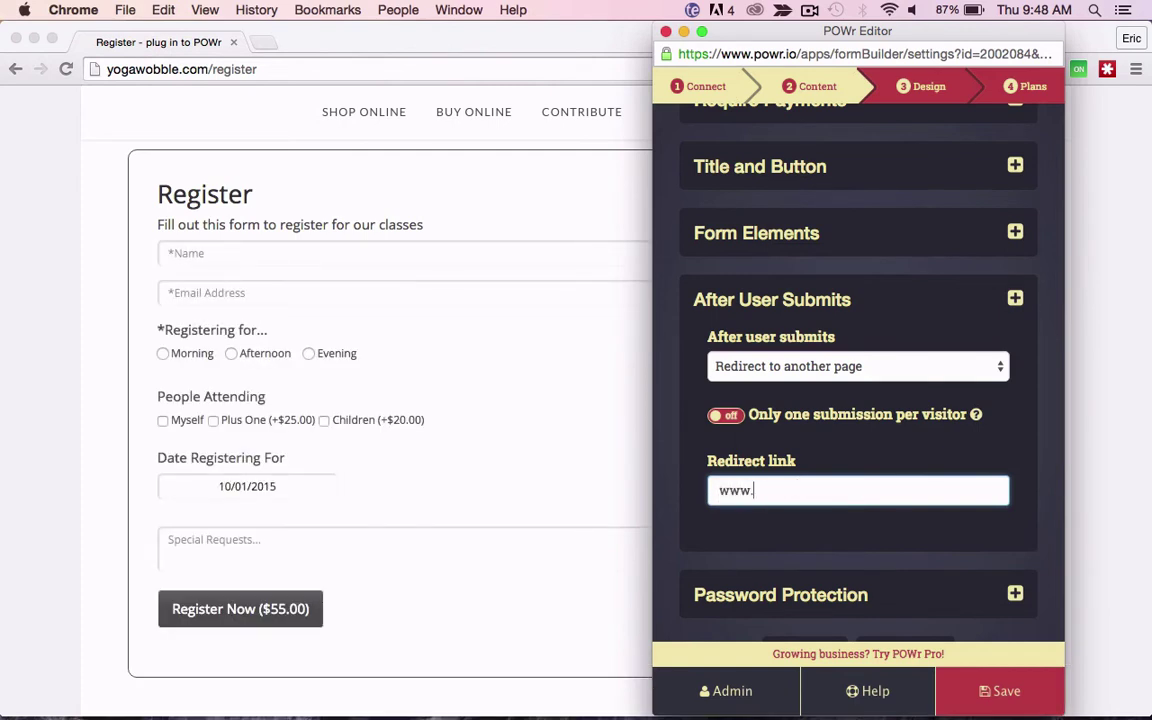
{"action": "type", "text": "powr.io/plugins"}
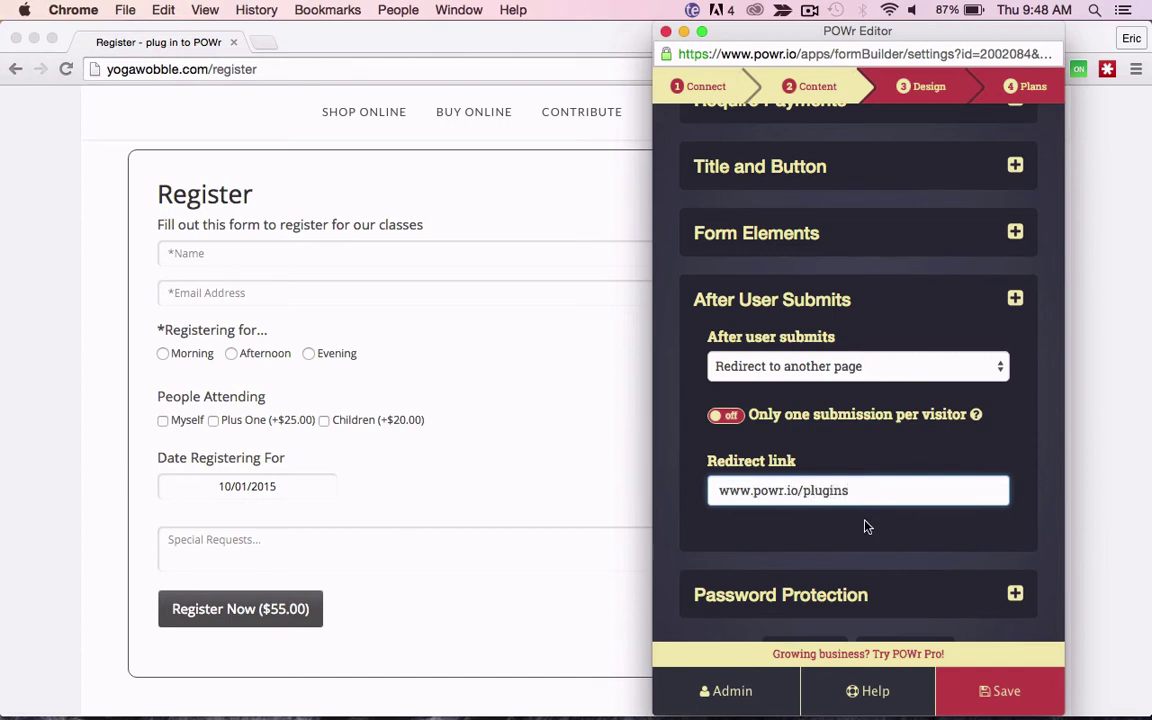
{"action": "left_click", "coordinate": [988, 700]}
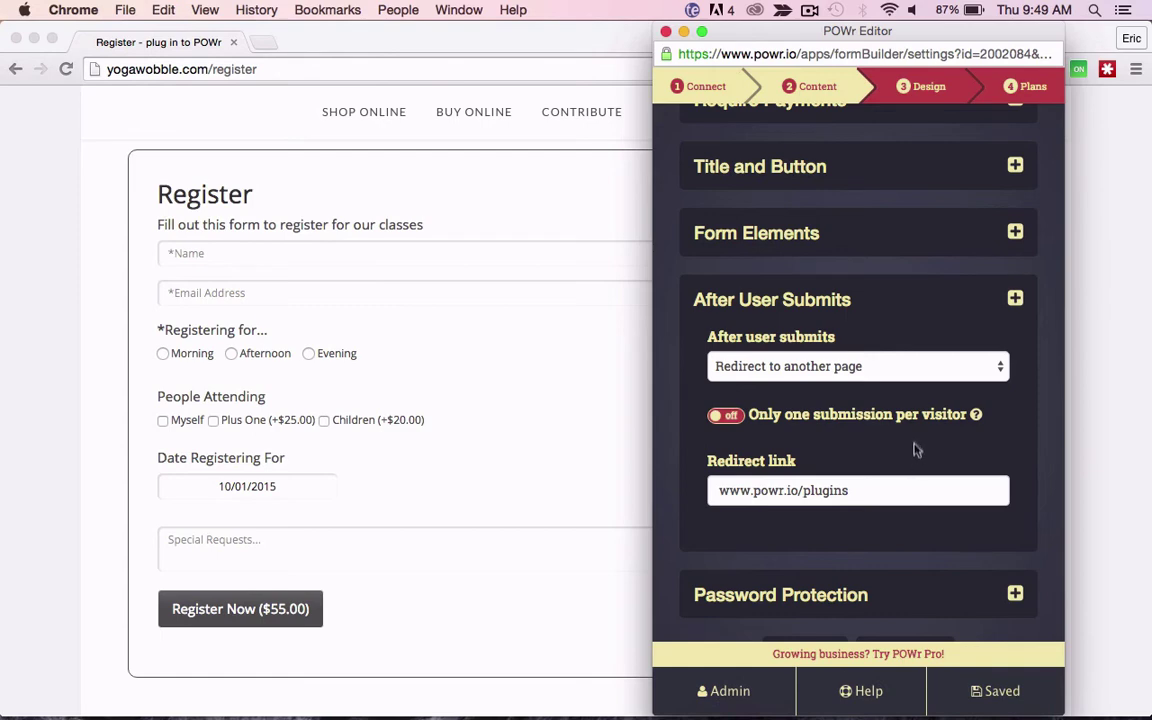
{"action": "scroll", "coordinate": [913, 445], "scroll_direction": "up", "scroll_amount": 3}
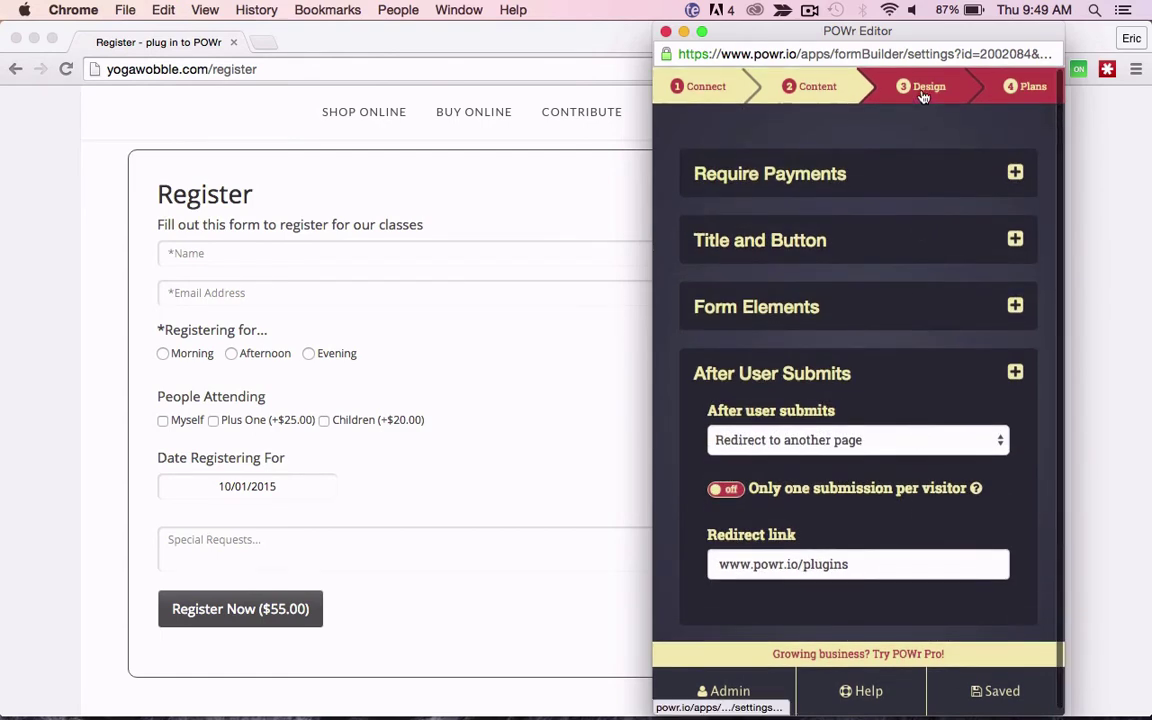
Step: In the Design Layout settings, try Block labels, then return to Inline Labels
{"action": "left_click", "coordinate": [923, 88]}
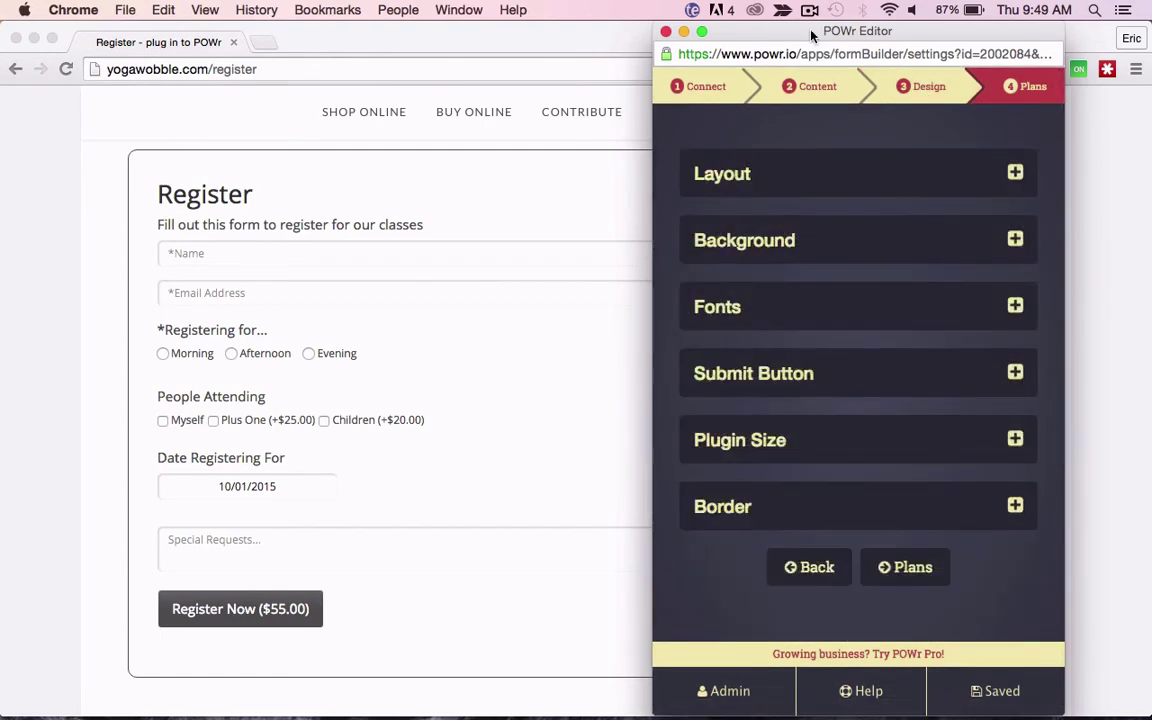
{"action": "left_click_drag", "start_coordinate": [812, 35], "coordinate": [881, 33]}
{"action": "left_click", "coordinate": [810, 176]}
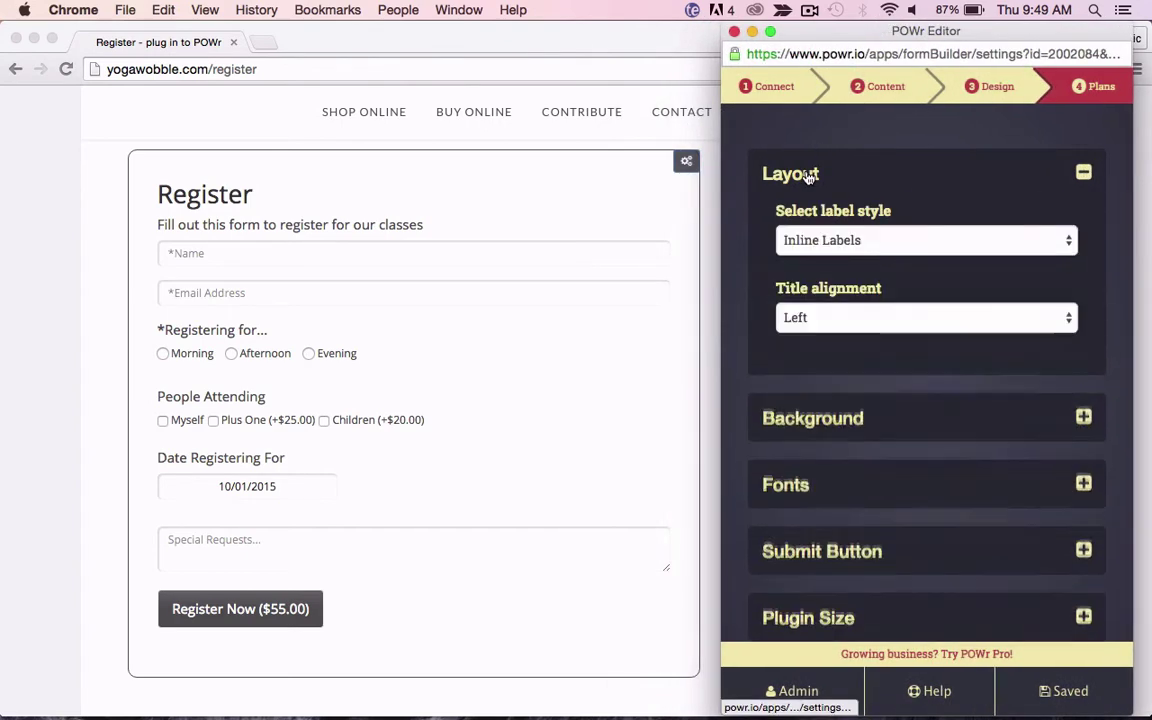
{"action": "left_click", "coordinate": [882, 245]}
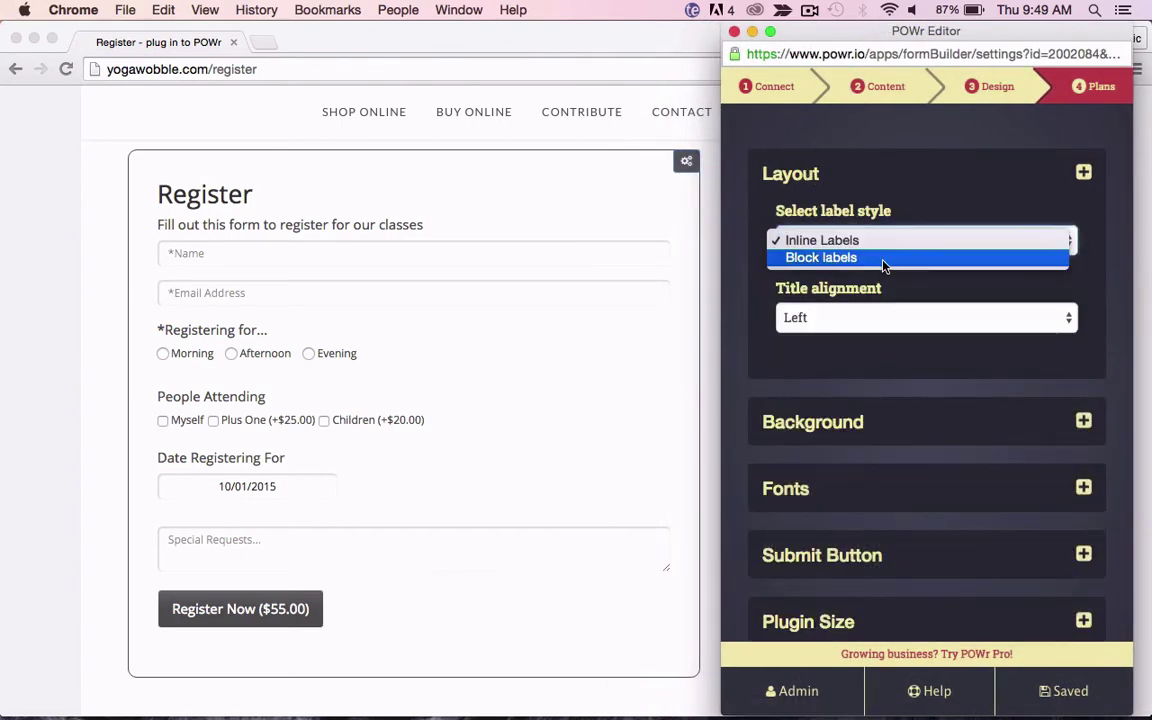
{"action": "left_click", "coordinate": [882, 259]}
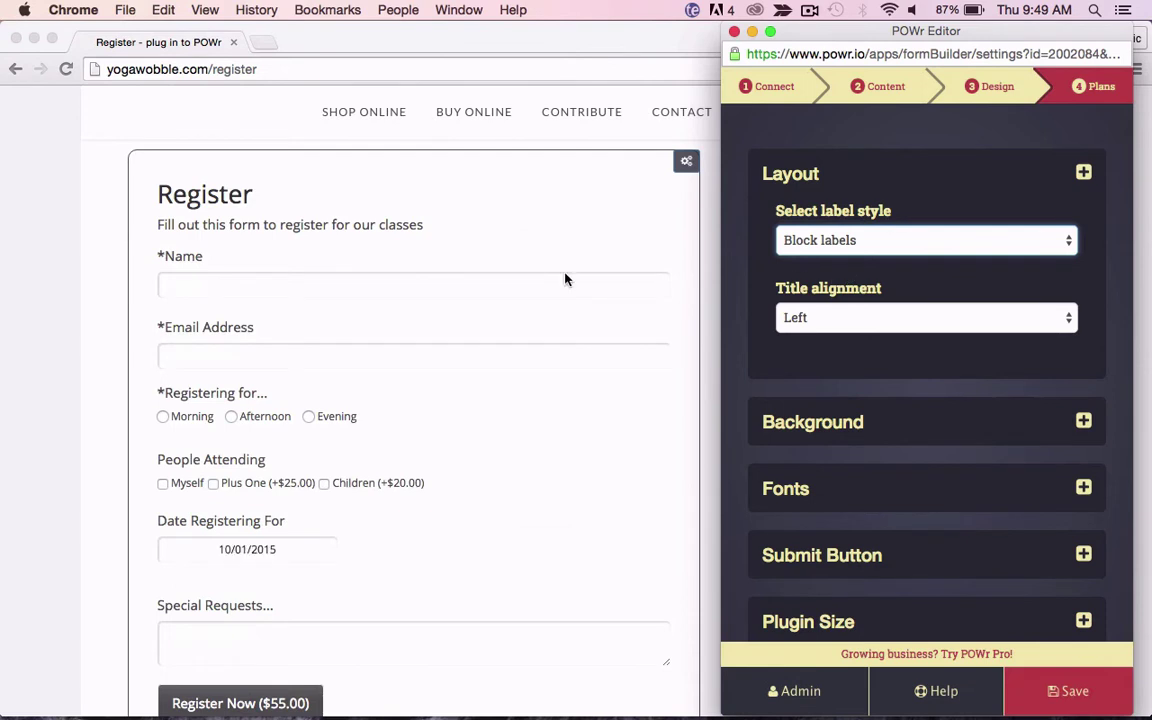
{"action": "left_click", "coordinate": [861, 242]}
{"action": "left_click", "coordinate": [864, 224]}
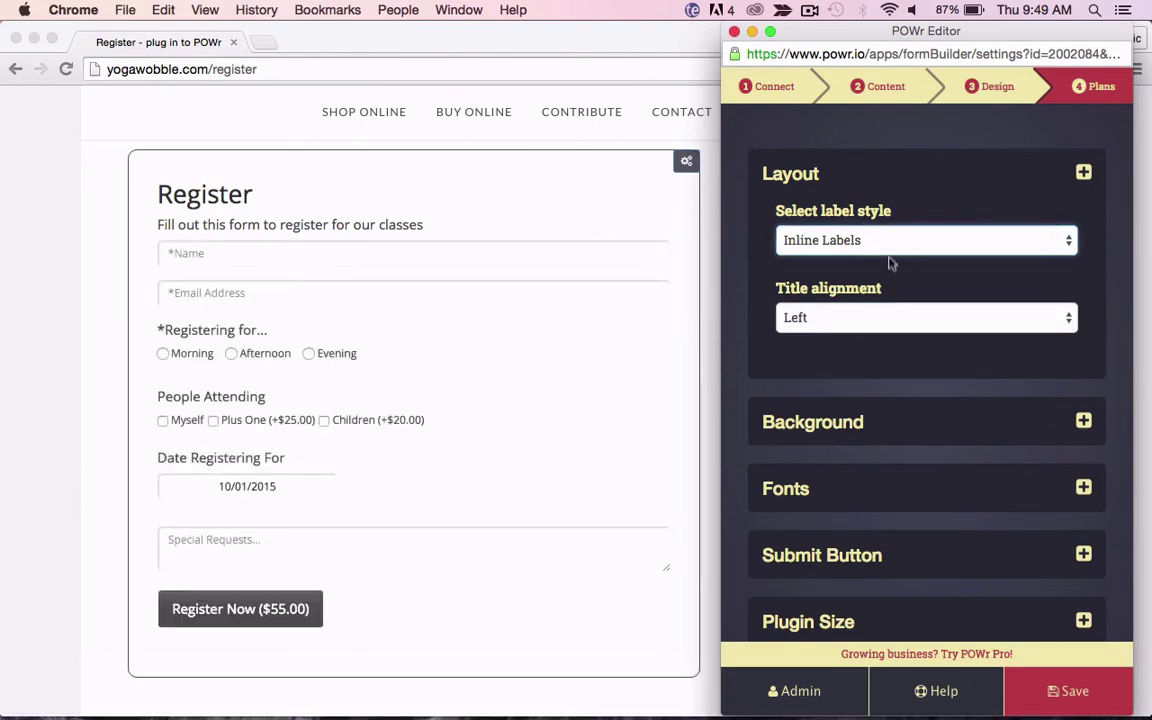
Step: Try right title alignment, restore it to Left, and collapse Layout
{"action": "left_click", "coordinate": [888, 320]}
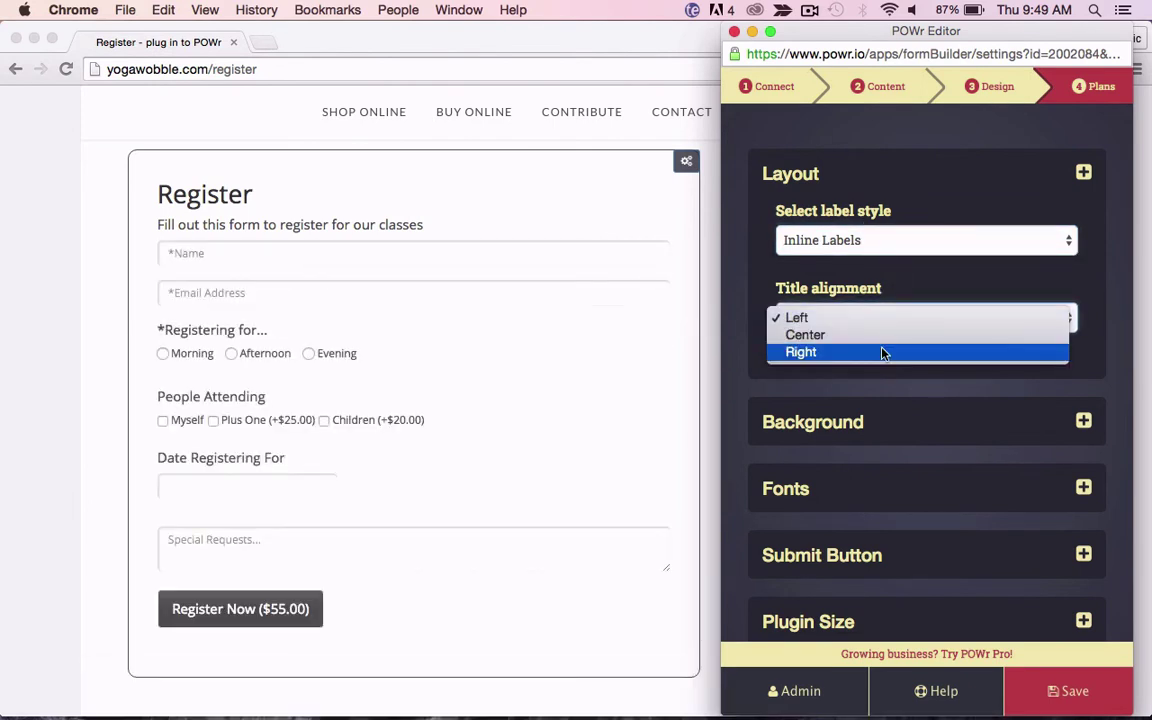
{"action": "left_click", "coordinate": [882, 352]}
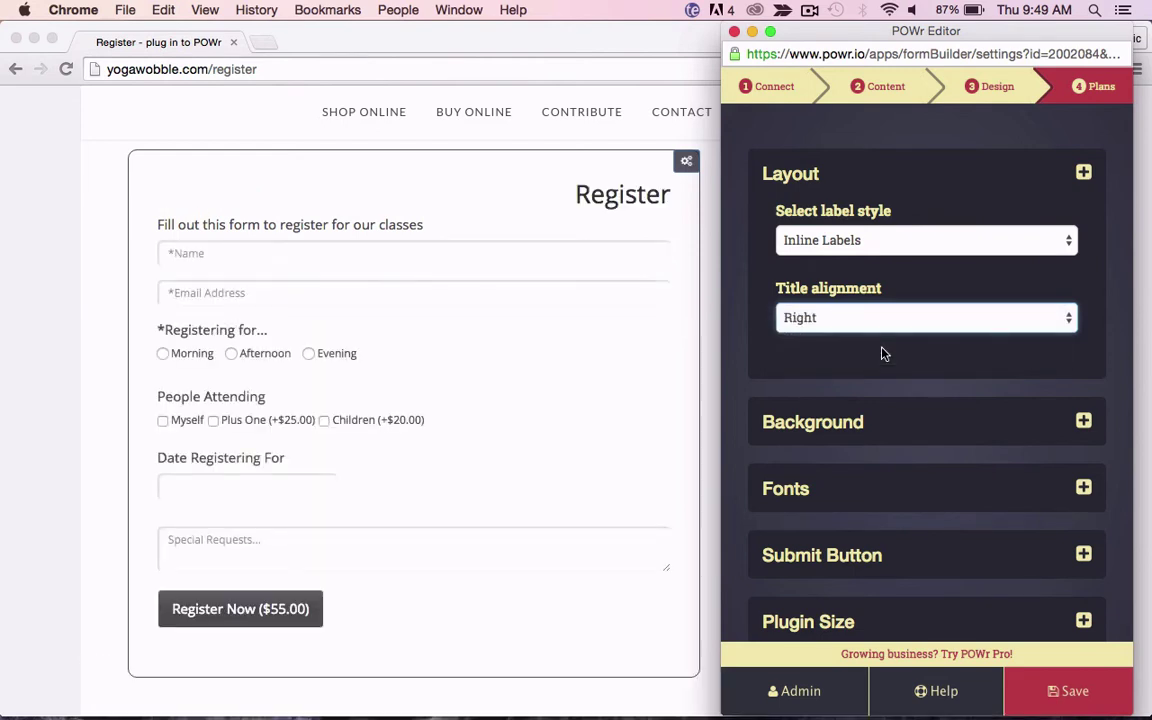
{"action": "left_click", "coordinate": [880, 328]}
{"action": "left_click", "coordinate": [880, 284]}
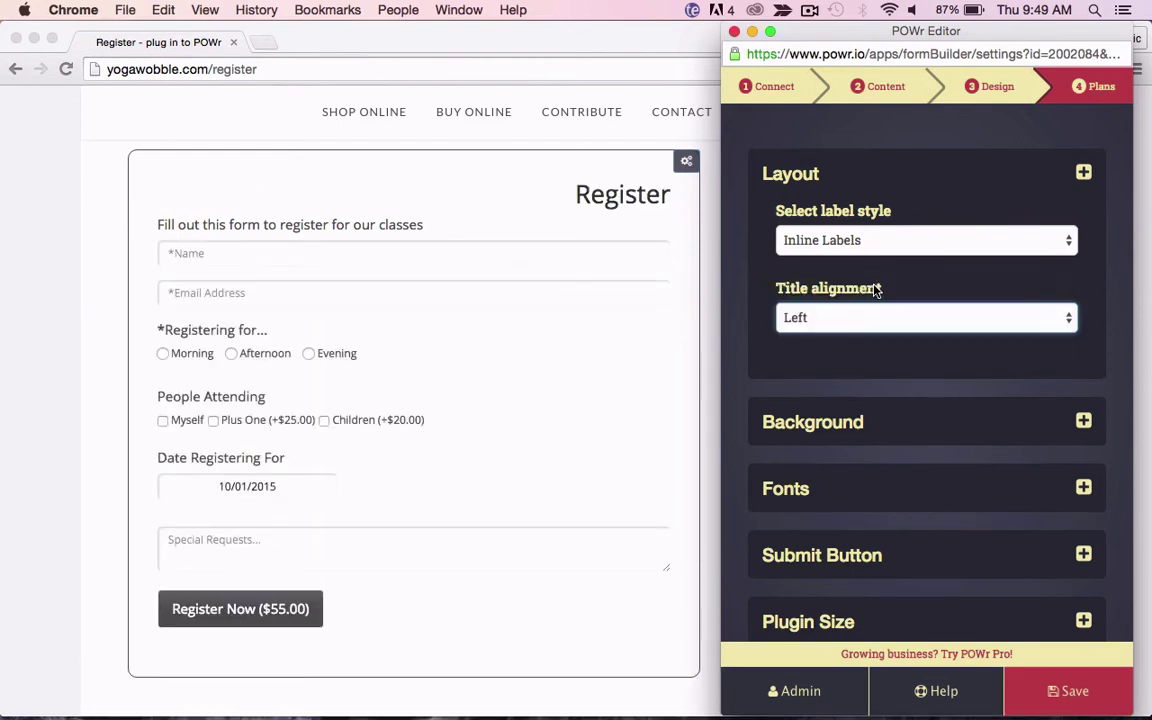
{"action": "left_click", "coordinate": [849, 172]}
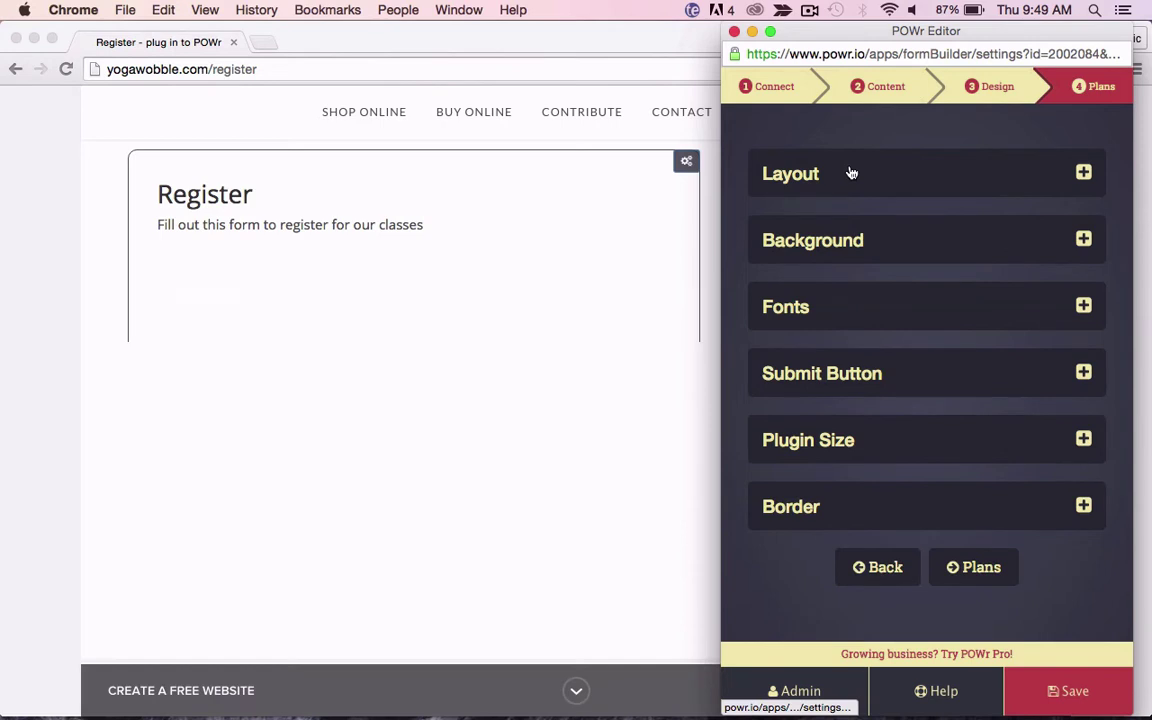
Step: Set the form's Background Color to light cyan
{"action": "left_click", "coordinate": [849, 241]}
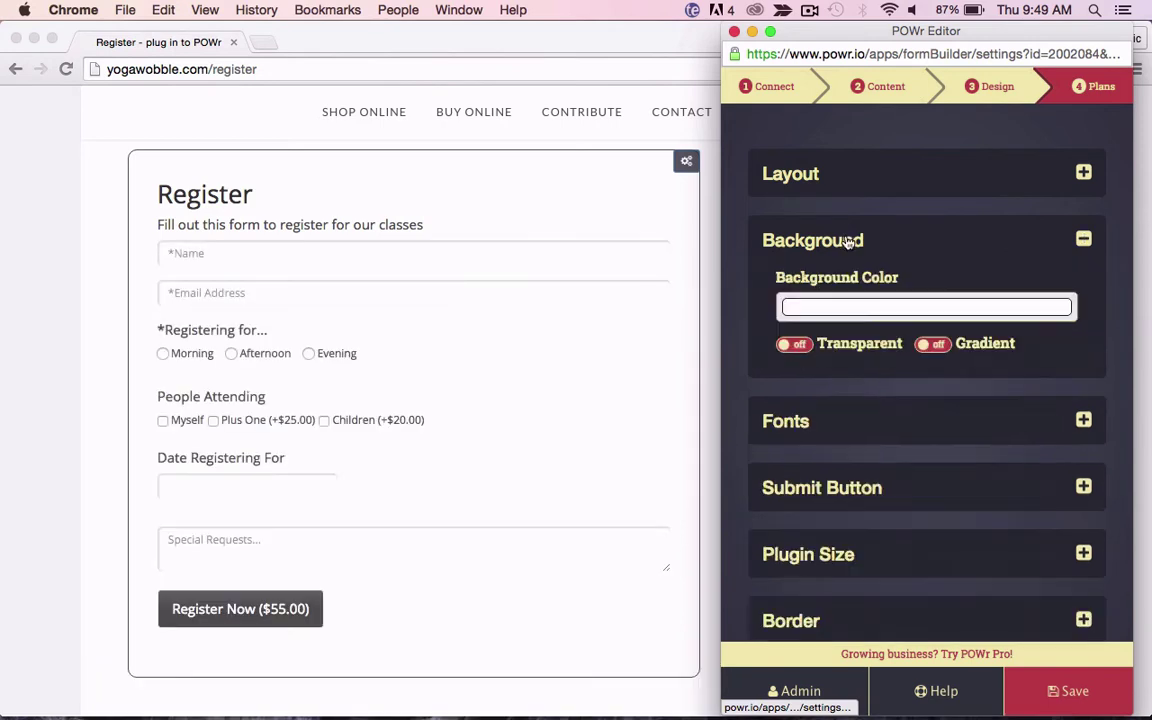
{"action": "left_click", "coordinate": [875, 310]}
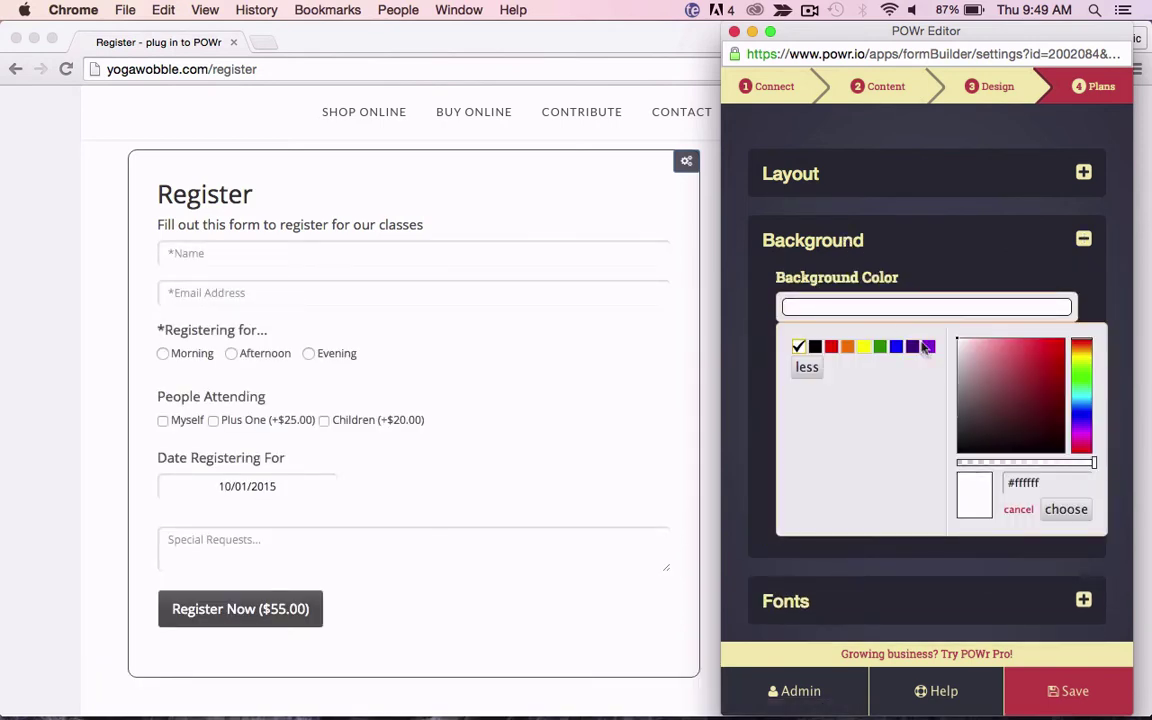
{"action": "left_click_drag", "start_coordinate": [1082, 347], "coordinate": [1089, 402]}
{"action": "left_click_drag", "start_coordinate": [1031, 363], "coordinate": [981, 347]}
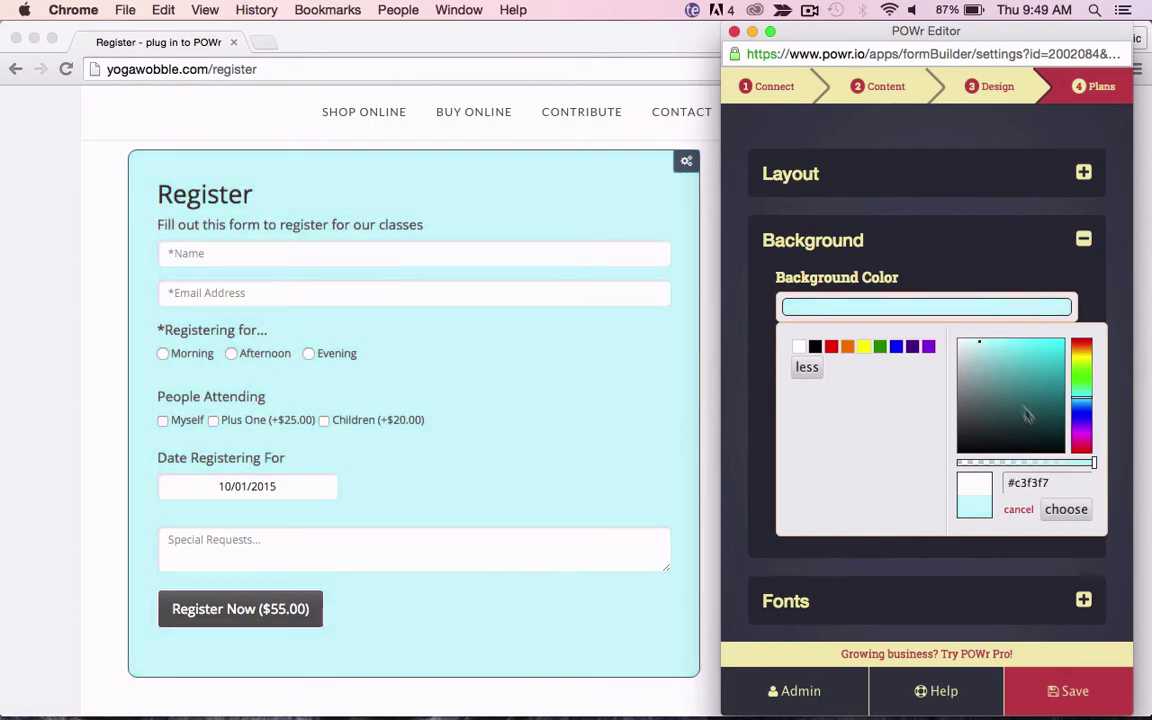
{"action": "left_click", "coordinate": [1063, 509]}
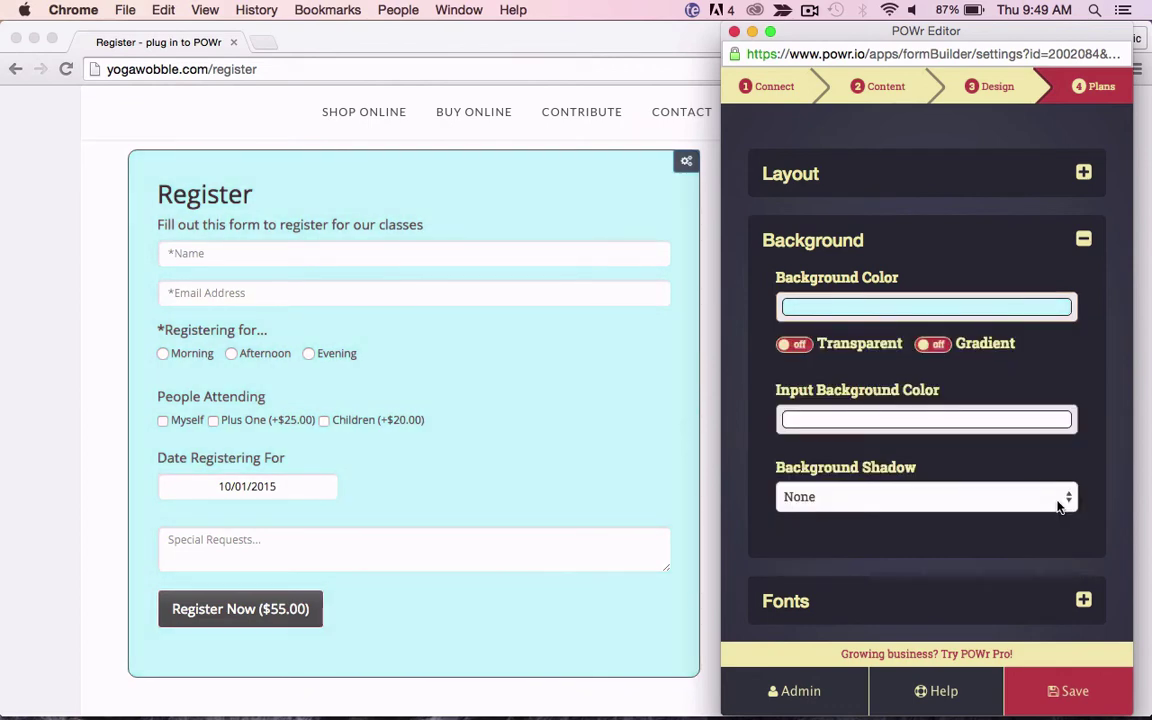
Step: Make input backgrounds light blue (#94c8fb) and give the form a Soft Dark Shadow
{"action": "scroll", "coordinate": [910, 357], "scroll_direction": "down", "scroll_amount": 2}
{"action": "left_click", "coordinate": [914, 345]}
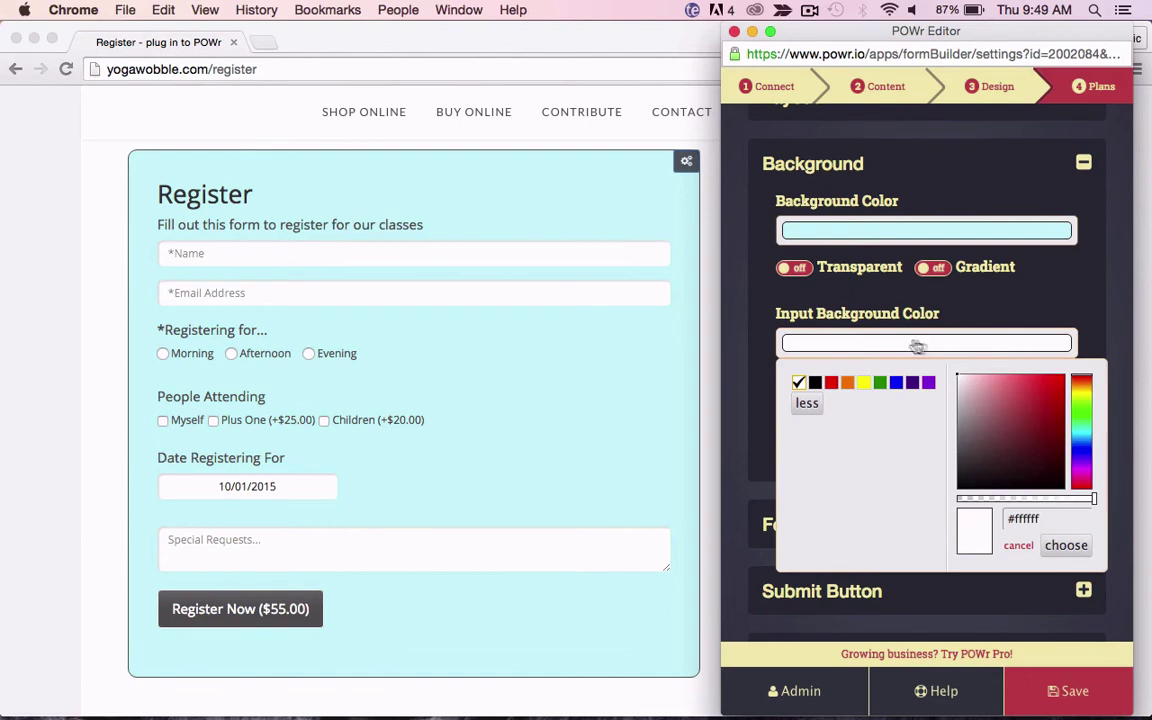
{"action": "left_click", "coordinate": [1082, 441]}
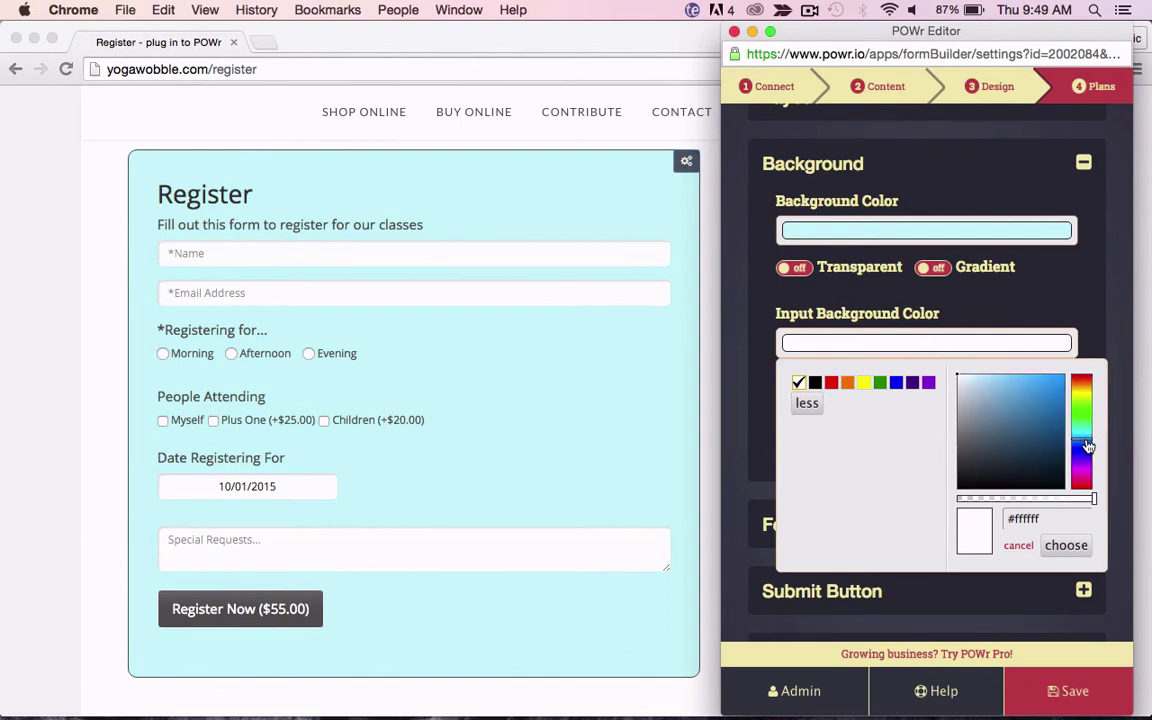
{"action": "left_click", "coordinate": [1009, 399]}
{"action": "left_click_drag", "start_coordinate": [1009, 399], "coordinate": [1002, 383]}
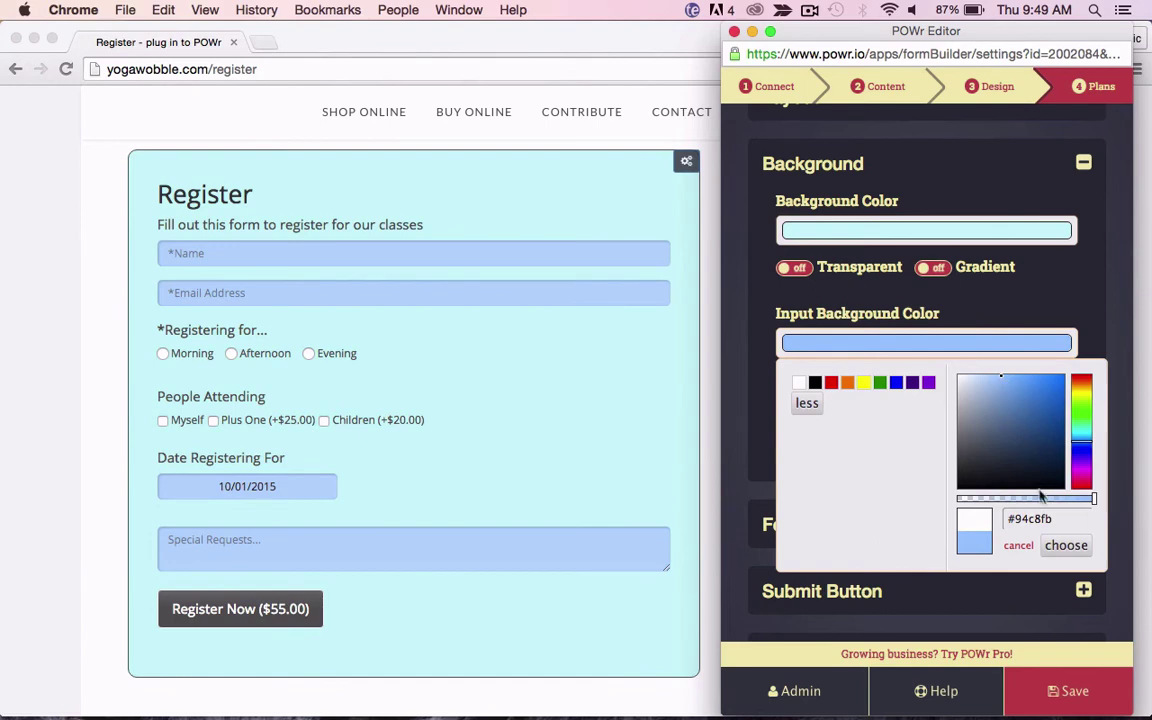
{"action": "left_click", "coordinate": [1063, 548]}
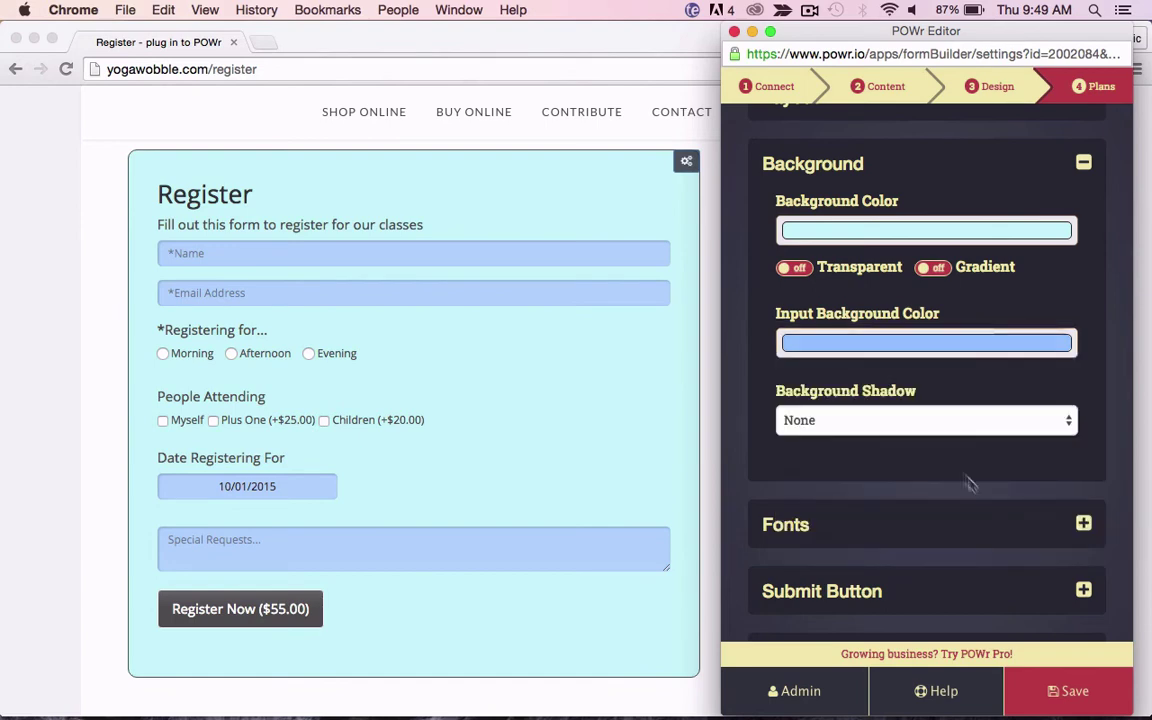
{"action": "left_click", "coordinate": [936, 421]}
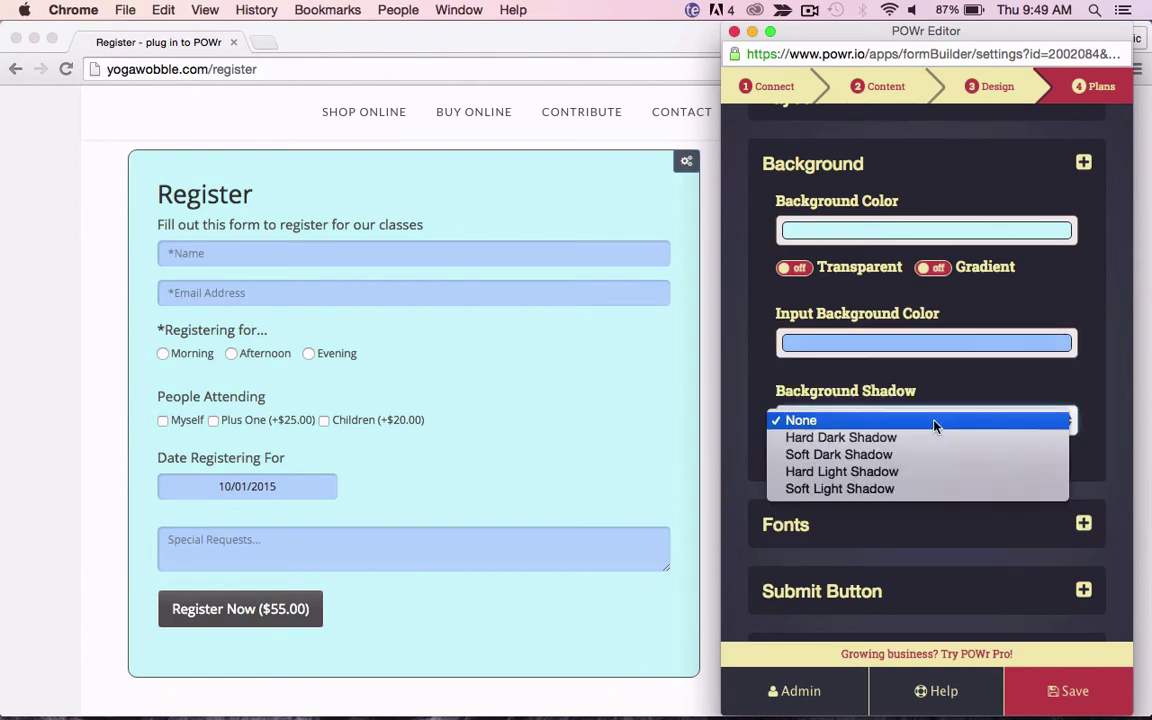
{"action": "left_click", "coordinate": [937, 458]}
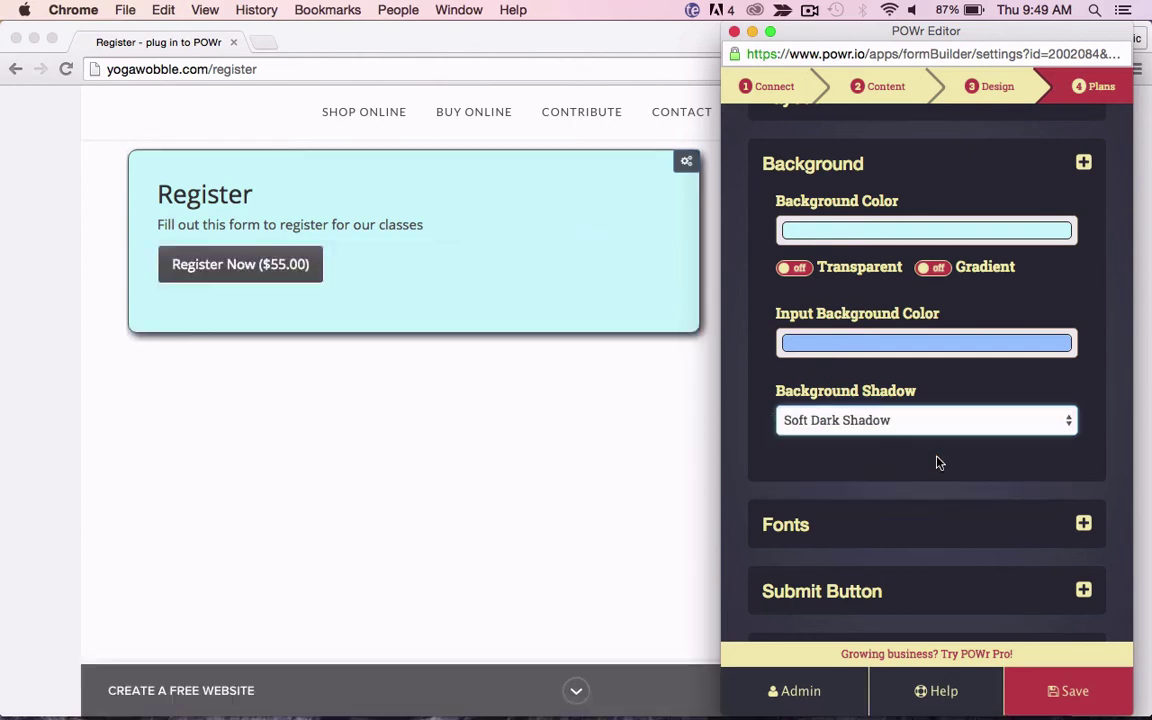
{"action": "scroll", "coordinate": [930, 468], "scroll_direction": "down", "scroll_amount": 2}
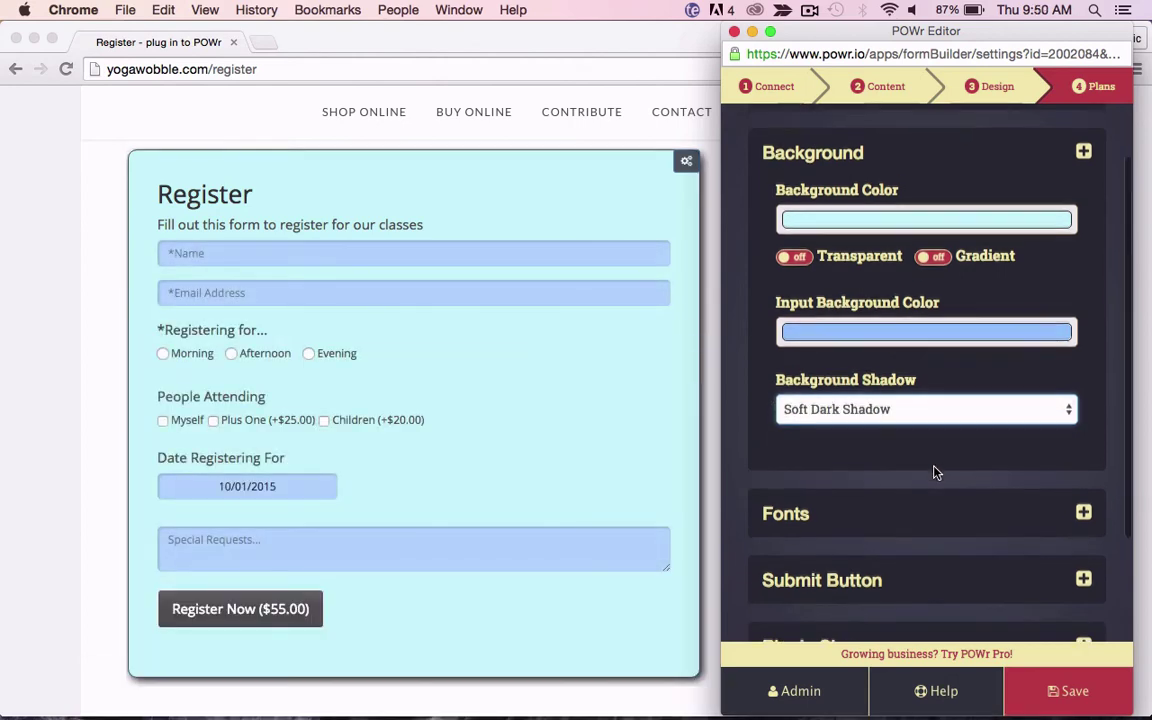
{"action": "scroll", "coordinate": [934, 472], "scroll_direction": "up", "scroll_amount": 3}
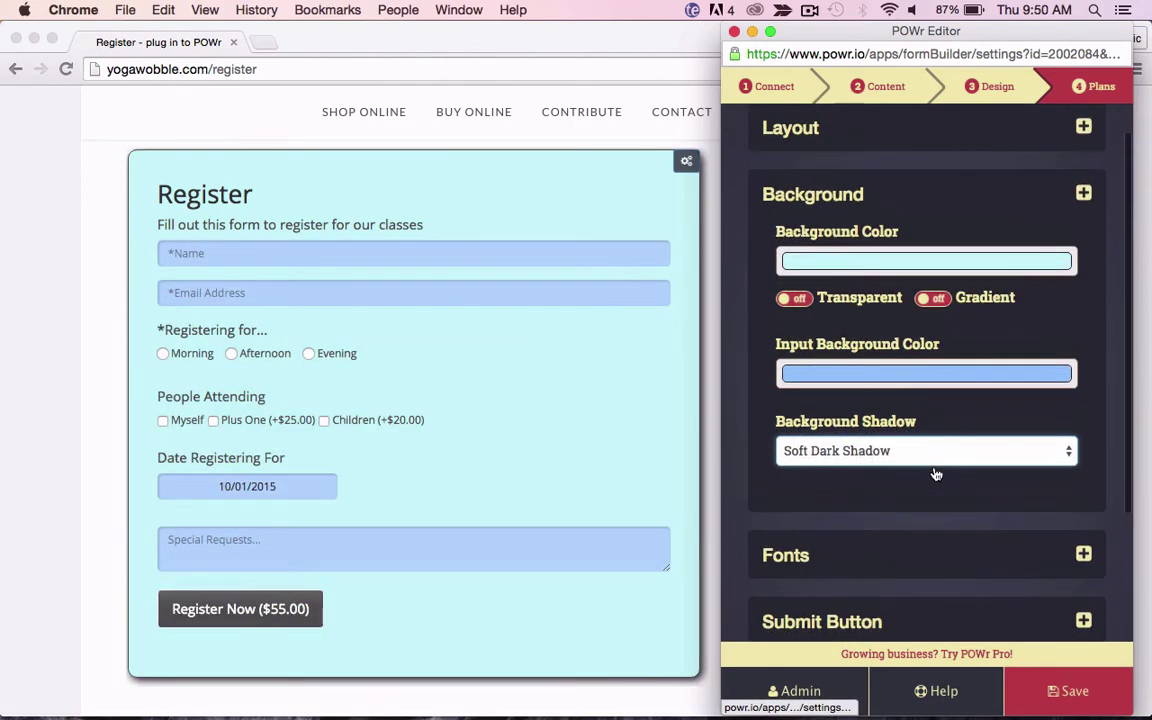
{"action": "left_click", "coordinate": [852, 195]}
Step: Set the title font to roboto slab at 38px
{"action": "left_click", "coordinate": [846, 261]}
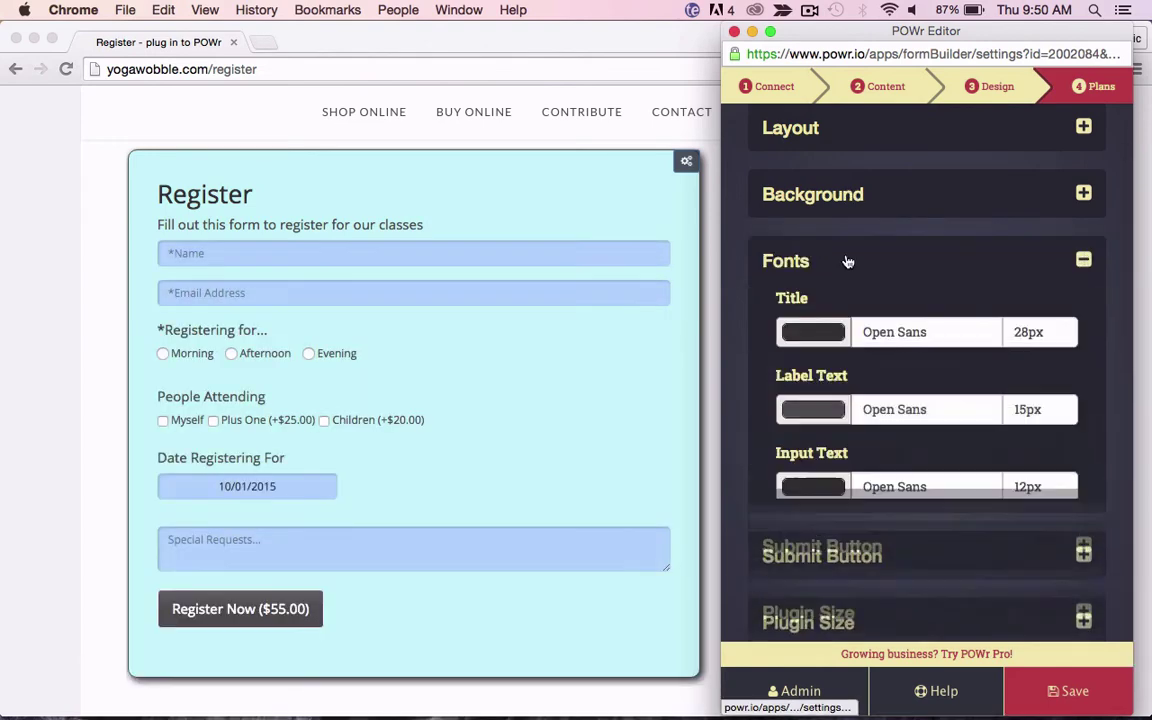
{"action": "left_click", "coordinate": [884, 334]}
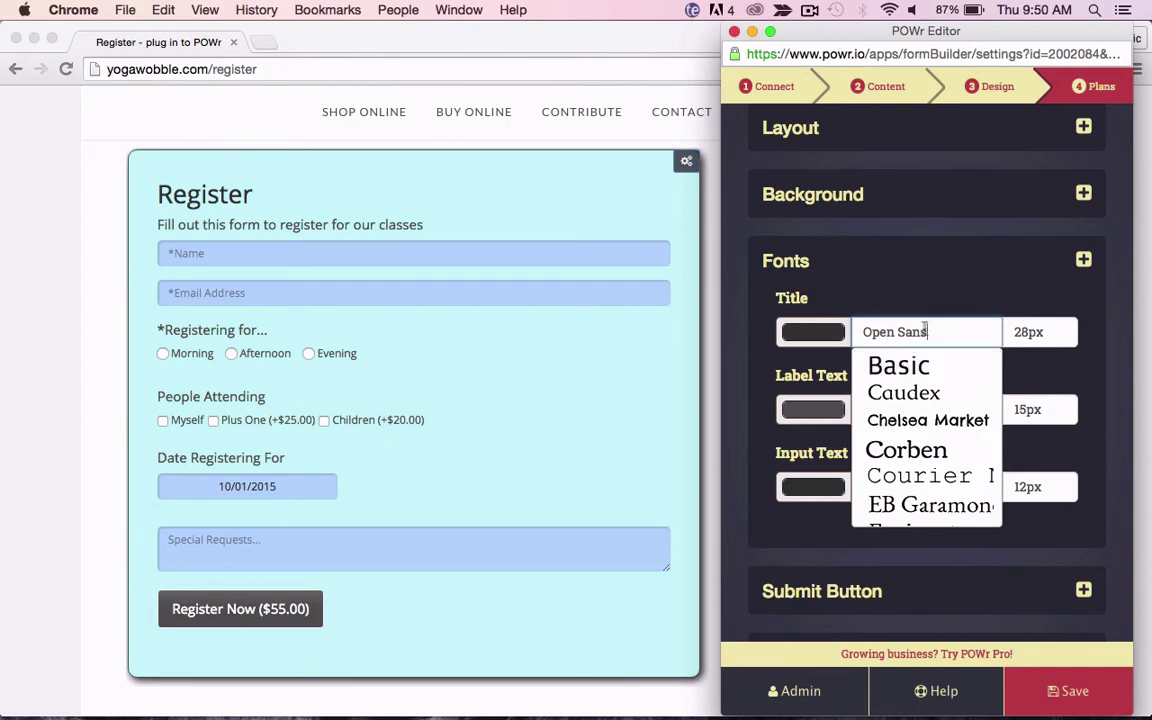
{"action": "left_click_drag", "start_coordinate": [926, 331], "coordinate": [854, 331]}
{"action": "type", "text": "r"}
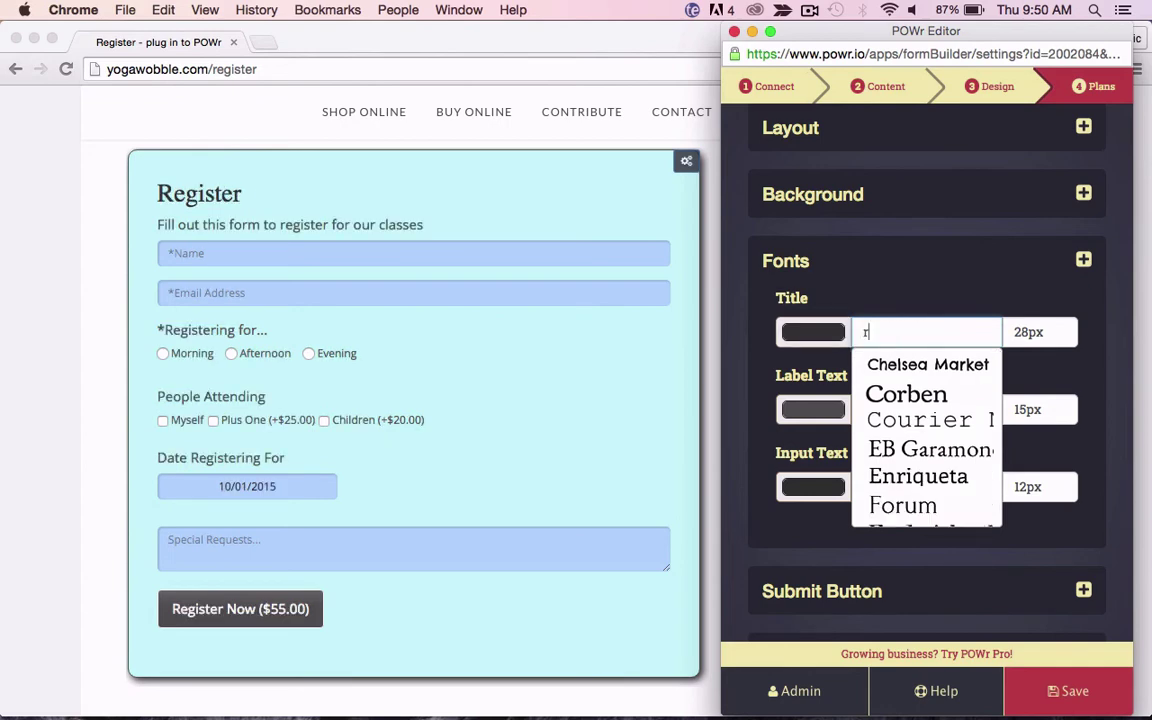
{"action": "type", "text": "oboto"}
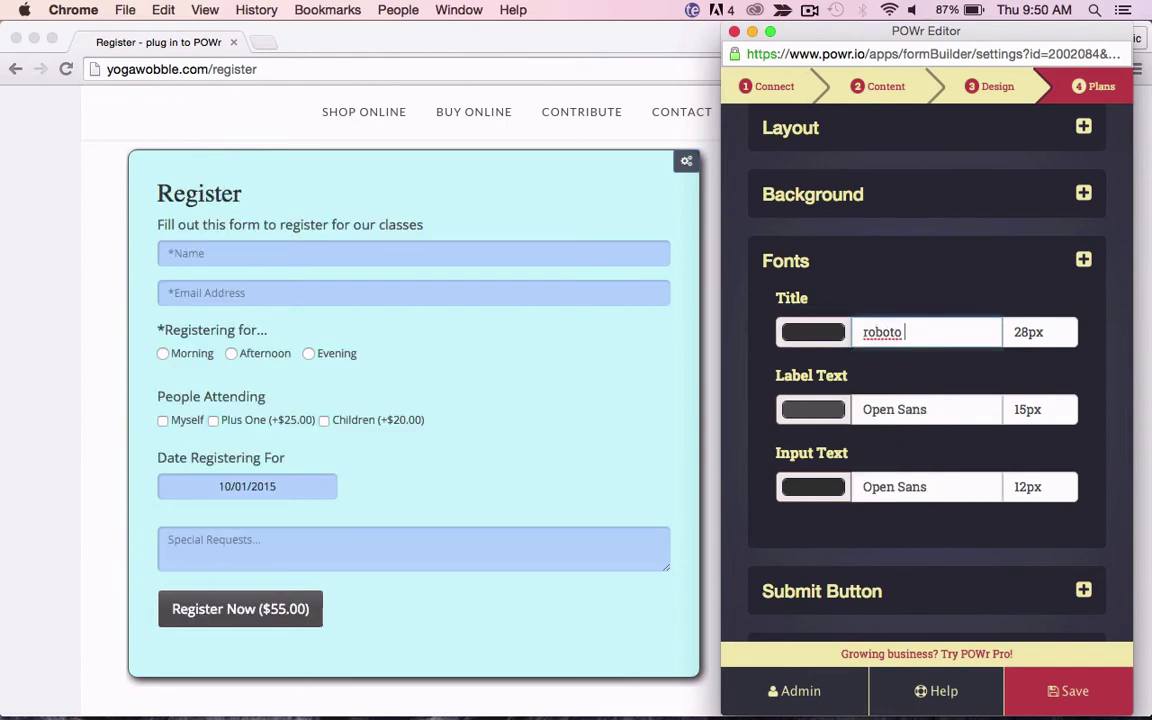
{"action": "type", "text": " slab"}
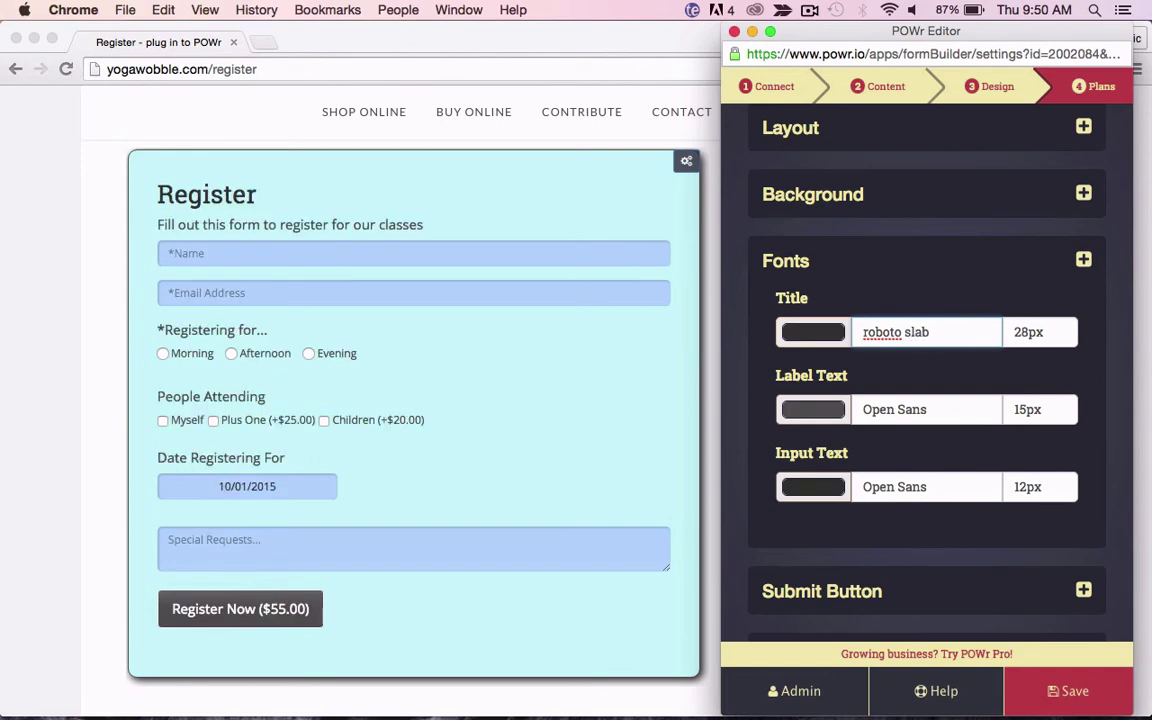
{"action": "left_click", "coordinate": [1018, 331]}
{"action": "scroll", "coordinate": [1023, 466], "scroll_direction": "down", "scroll_amount": 2}
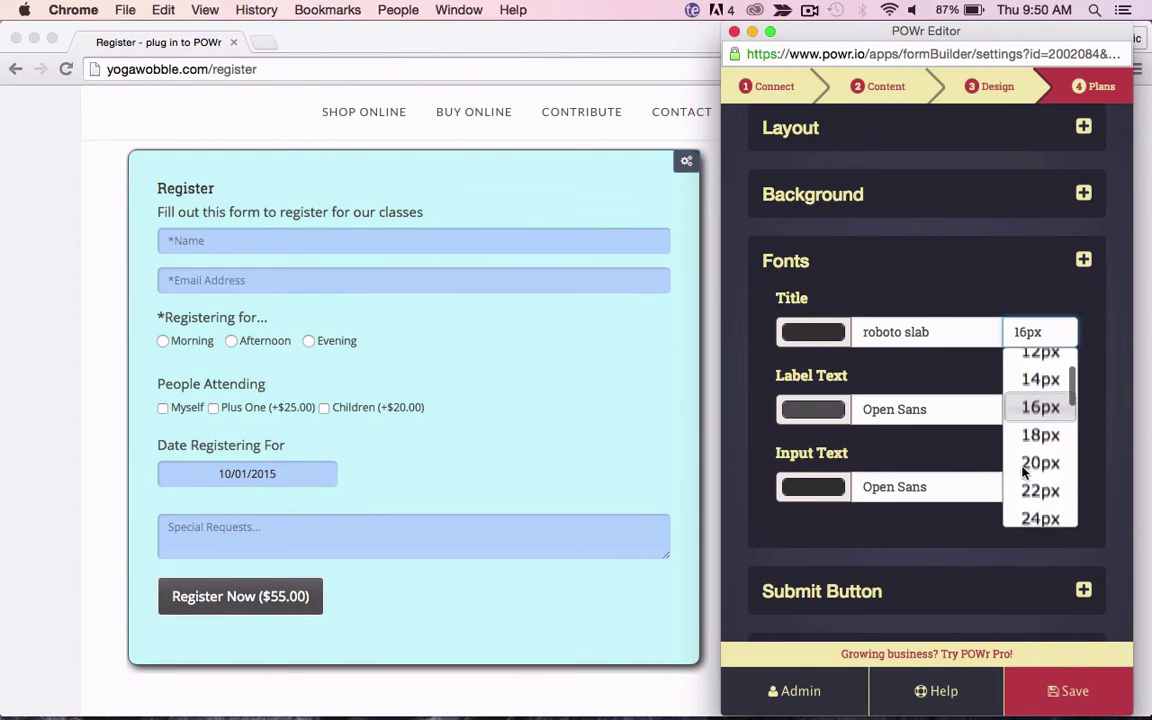
{"action": "scroll", "coordinate": [1035, 465], "scroll_direction": "down", "scroll_amount": 3}
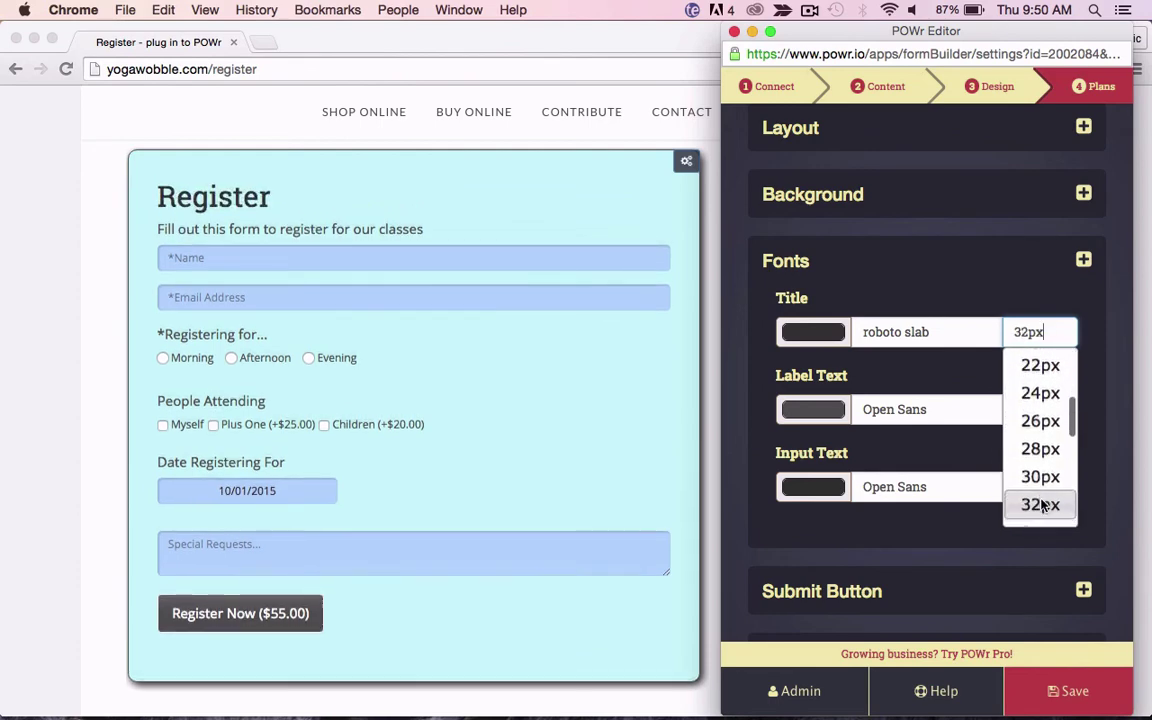
{"action": "scroll", "coordinate": [1040, 500], "scroll_direction": "down", "scroll_amount": 3}
{"action": "left_click", "coordinate": [1041, 513]}
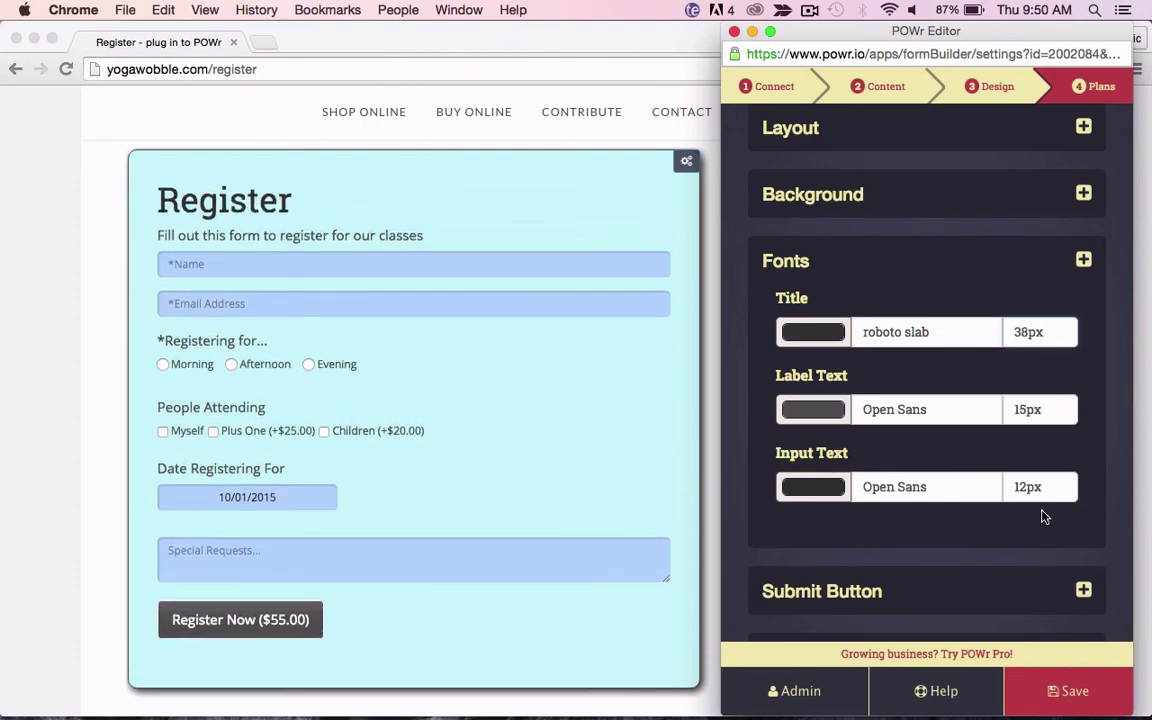
Step: Adjust the title colour and set the label text colour to near-black (#131313)
{"action": "left_click", "coordinate": [814, 343]}
{"action": "left_click_drag", "start_coordinate": [816, 485], "coordinate": [795, 542]}
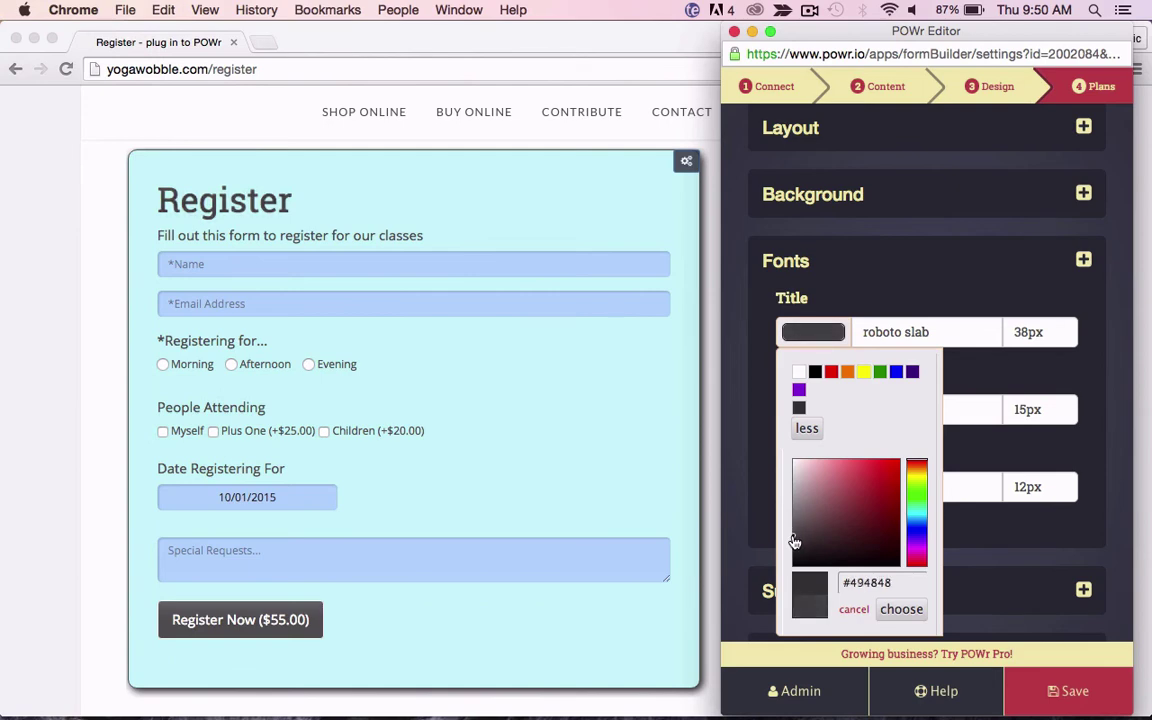
{"action": "left_click", "coordinate": [901, 609]}
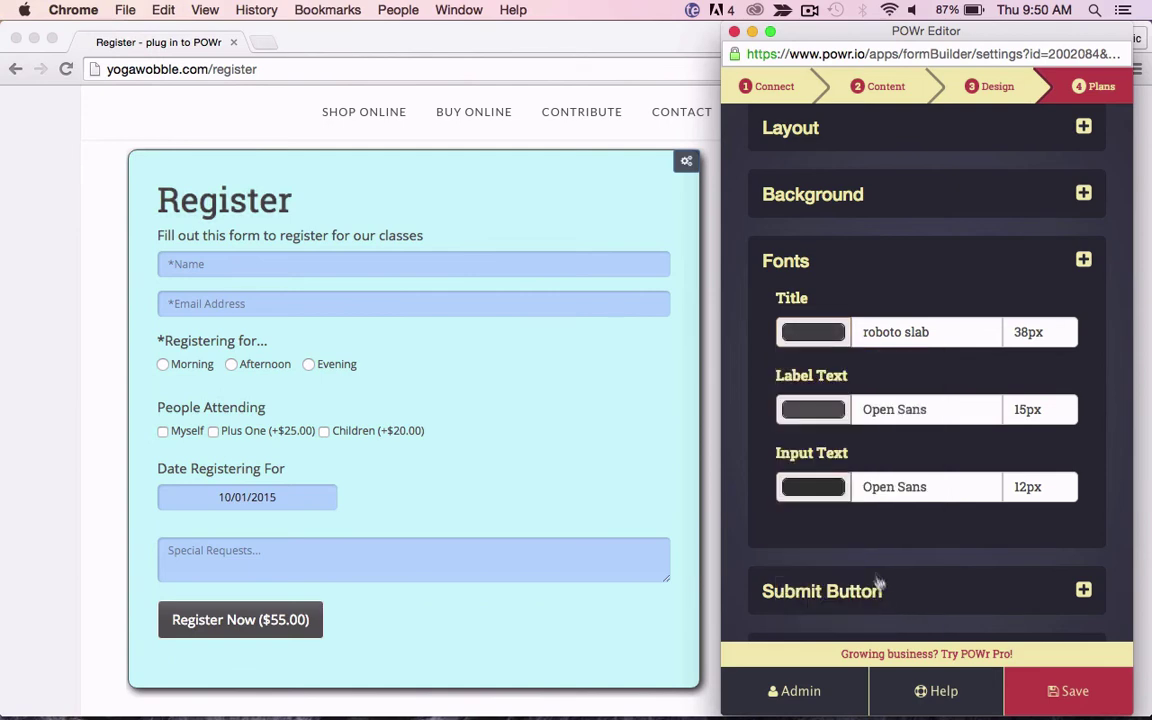
{"action": "left_click", "coordinate": [814, 410]}
{"action": "left_click_drag", "start_coordinate": [845, 545], "coordinate": [782, 653]}
{"action": "left_click", "coordinate": [899, 686]}
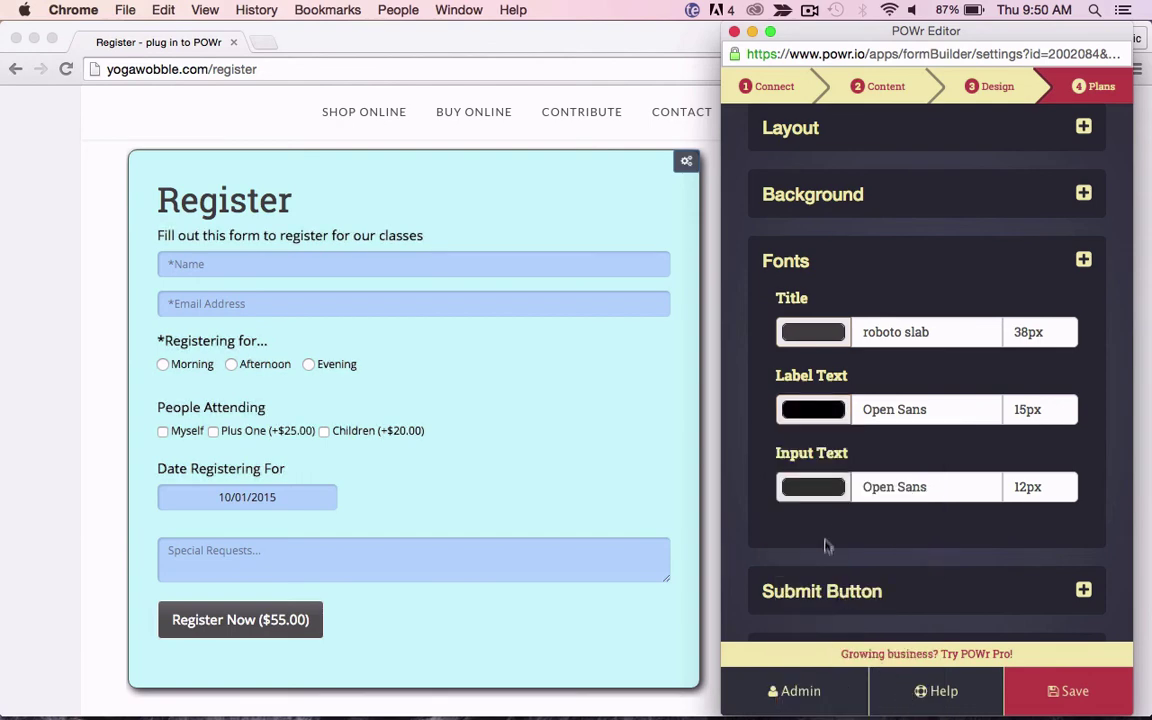
{"action": "scroll", "coordinate": [825, 501], "scroll_direction": "down", "scroll_amount": 1}
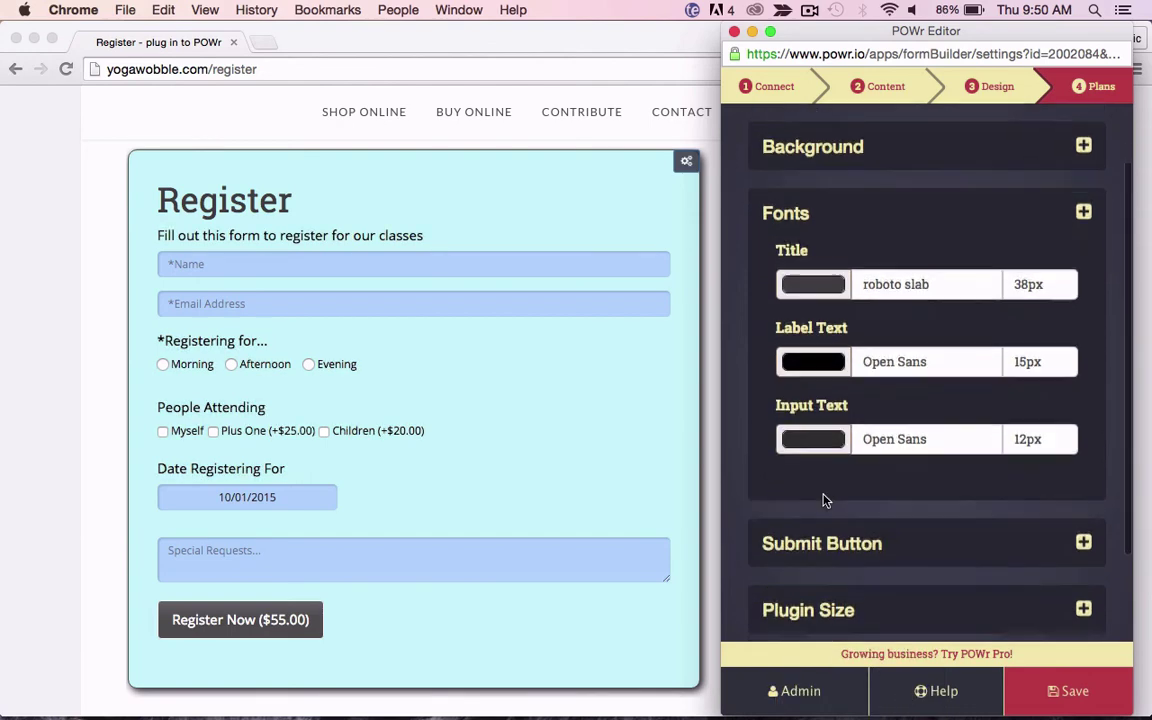
Step: Give the Register Now button an orange-red (#e9561b) background, keeping its text white
{"action": "left_click", "coordinate": [788, 215]}
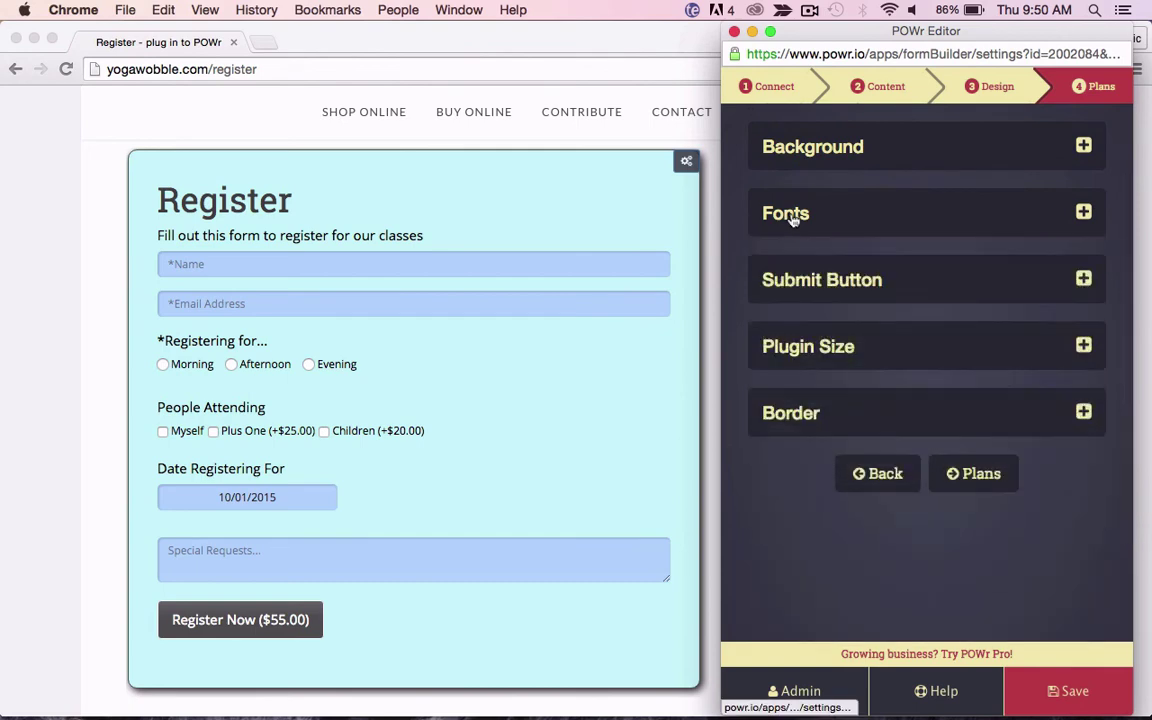
{"action": "left_click", "coordinate": [822, 286]}
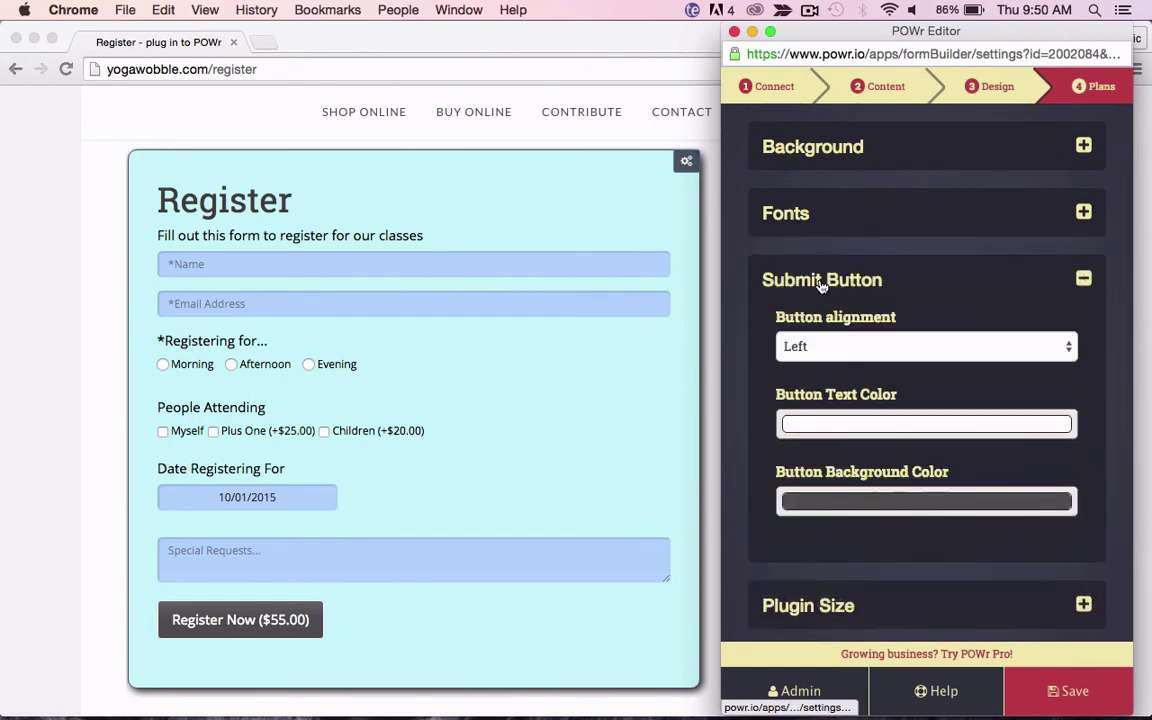
{"action": "left_click", "coordinate": [831, 512]}
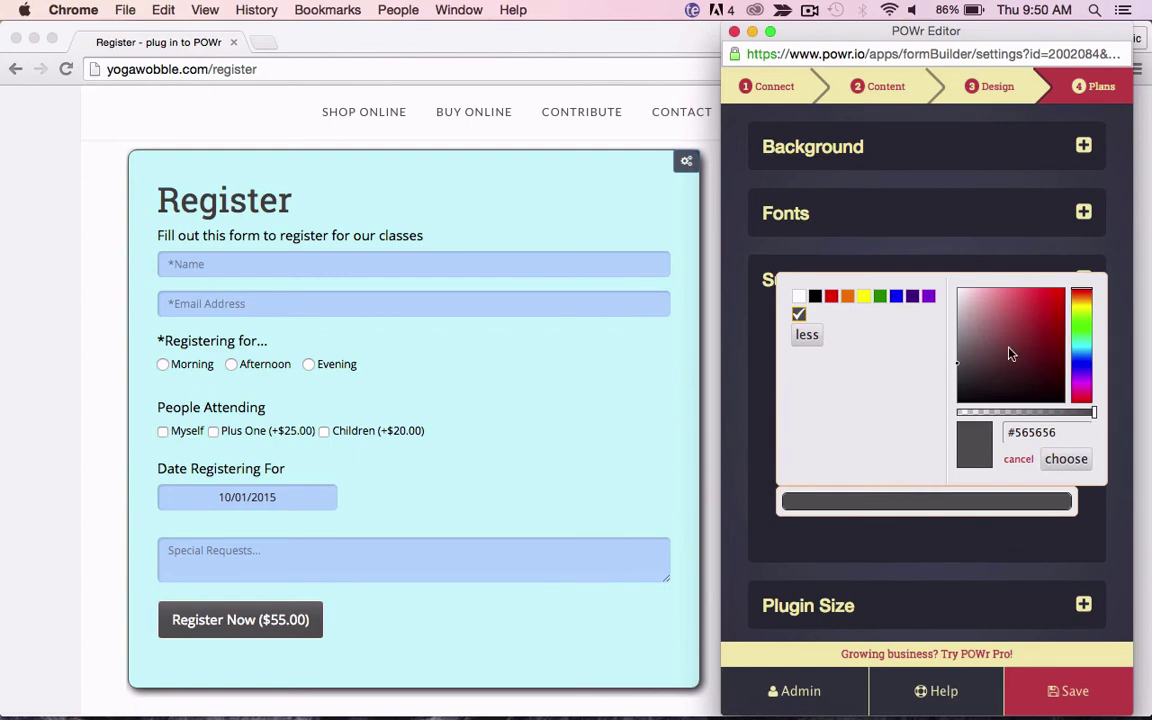
{"action": "left_click", "coordinate": [1078, 360]}
{"action": "left_click_drag", "start_coordinate": [1003, 316], "coordinate": [1048, 303]}
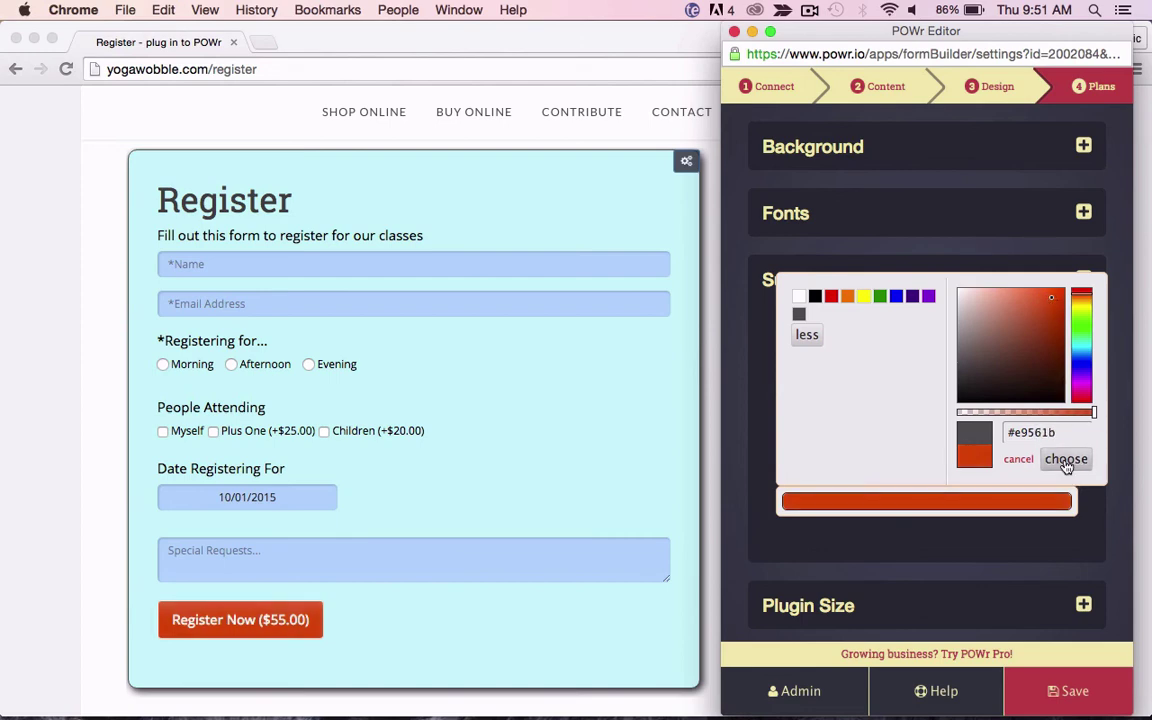
{"action": "left_click", "coordinate": [1065, 460]}
{"action": "scroll", "coordinate": [905, 455], "scroll_direction": "down", "scroll_amount": 1}
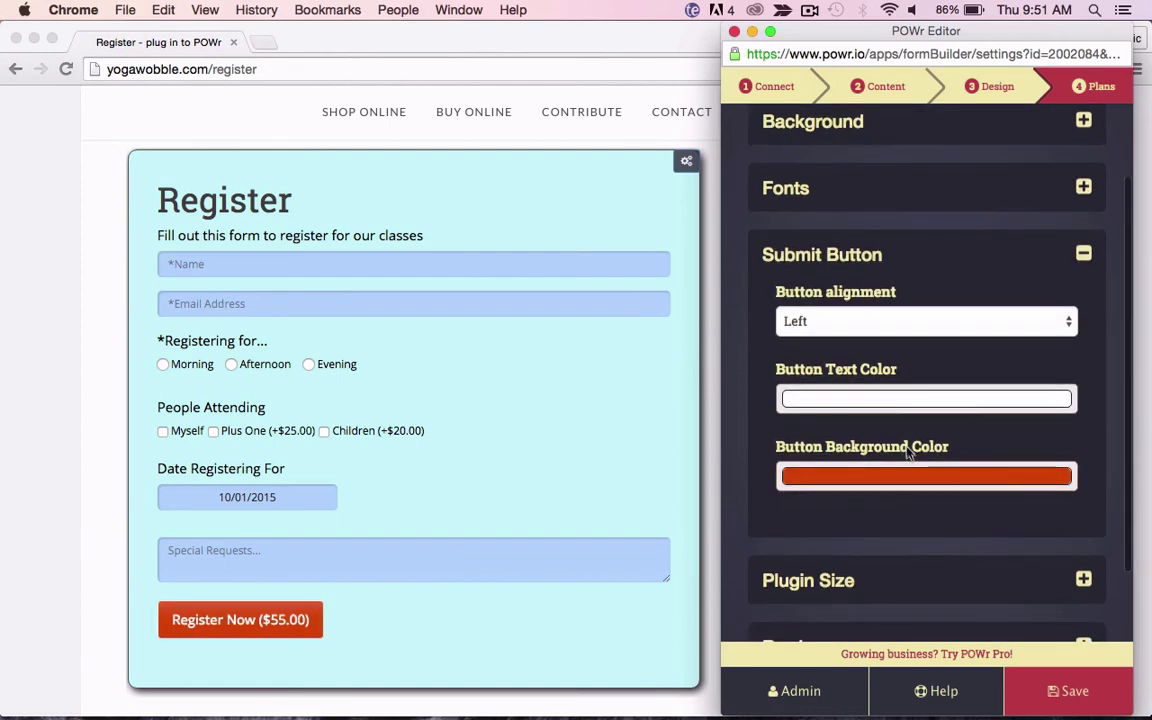
{"action": "left_click", "coordinate": [886, 402]}
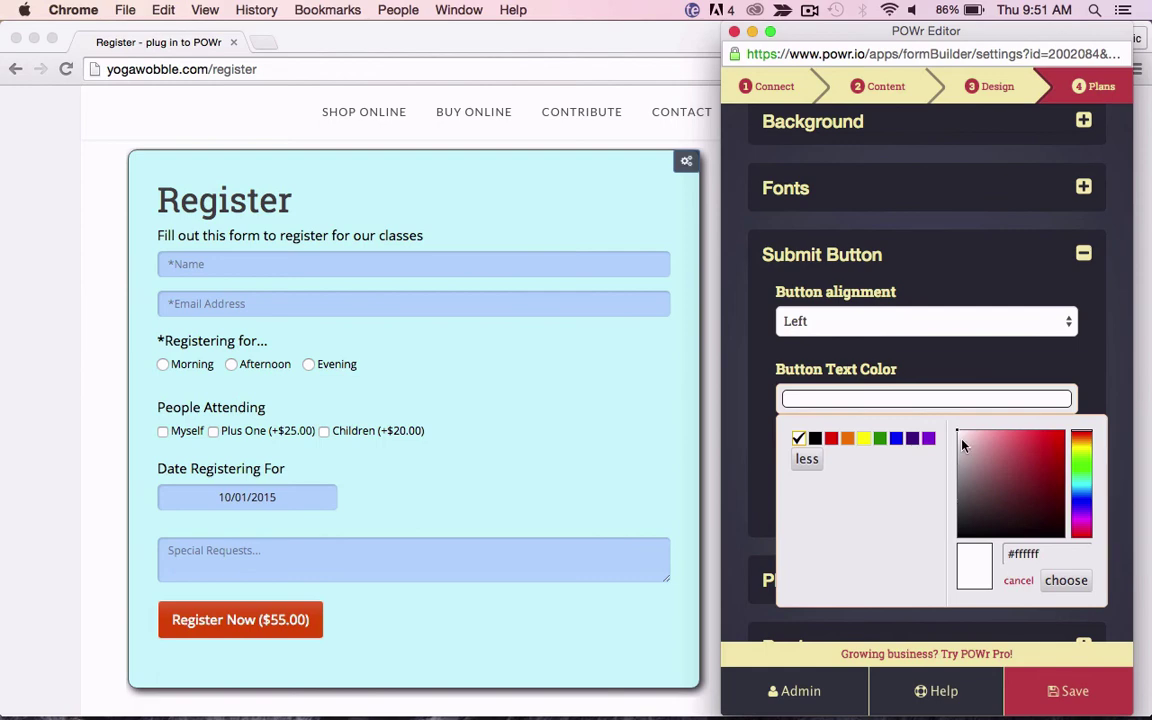
{"action": "left_click_drag", "start_coordinate": [963, 446], "coordinate": [946, 419]}
{"action": "left_click", "coordinate": [928, 414]}
{"action": "scroll", "coordinate": [936, 553], "scroll_direction": "down", "scroll_amount": 1}
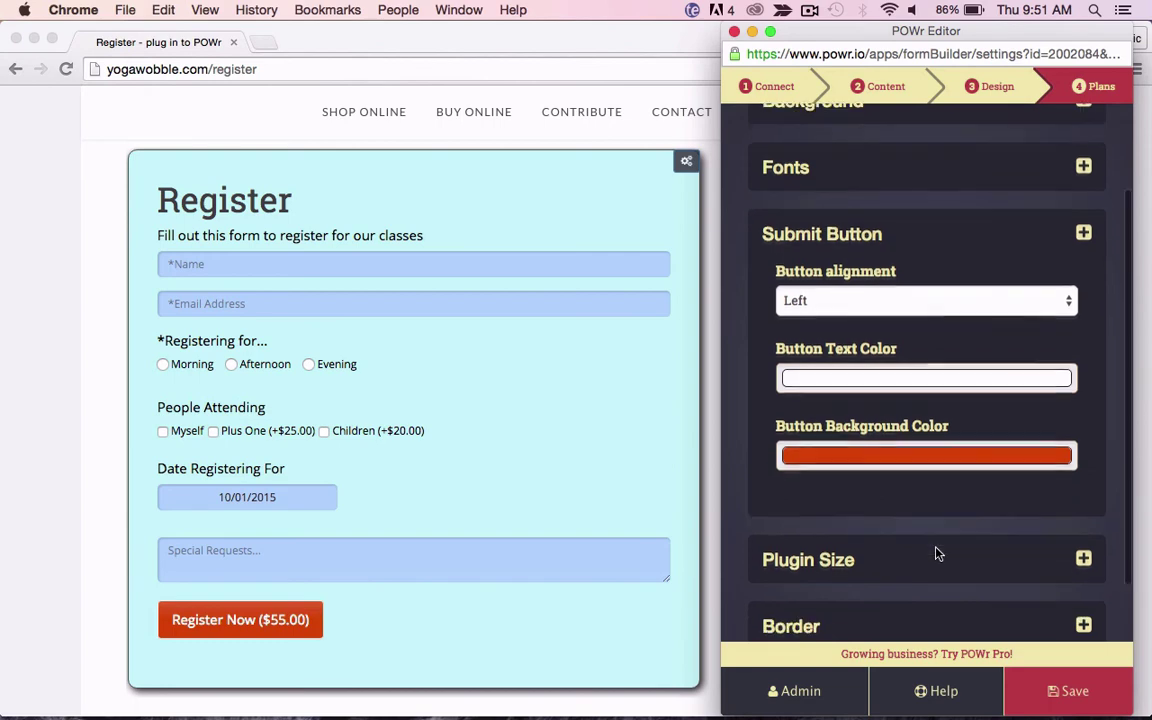
Step: Reduce the form's maximum width in Plugin Size
{"action": "left_click", "coordinate": [818, 234]}
{"action": "left_click", "coordinate": [808, 302]}
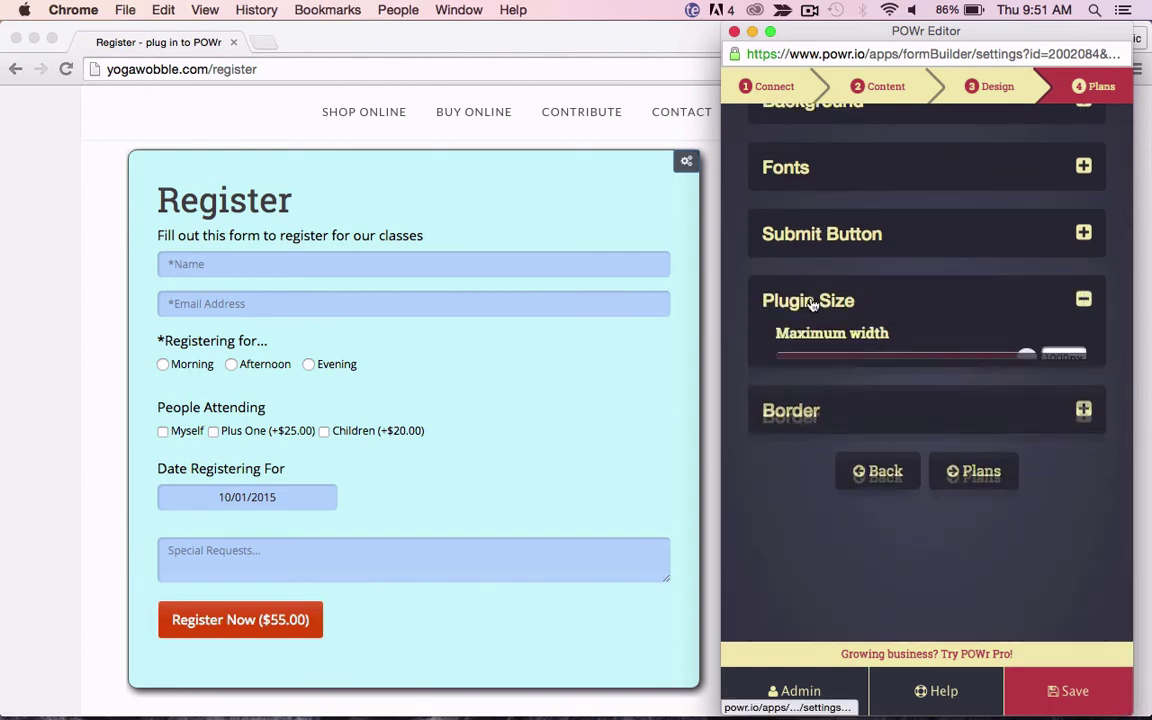
{"action": "left_click_drag", "start_coordinate": [1026, 358], "coordinate": [853, 366]}
{"action": "left_click", "coordinate": [882, 303]}
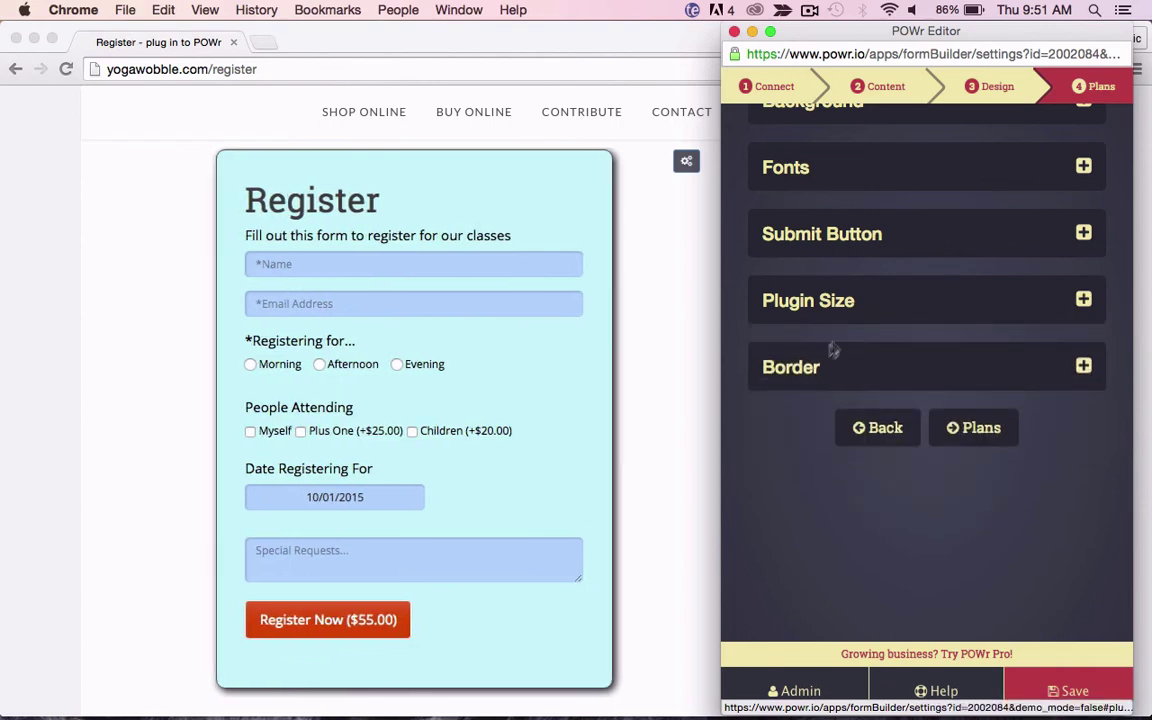
Step: Set a 2px border with 0px radius and save the design changes
{"action": "left_click", "coordinate": [813, 378]}
{"action": "scroll", "coordinate": [816, 378], "scroll_direction": "down", "scroll_amount": 1}
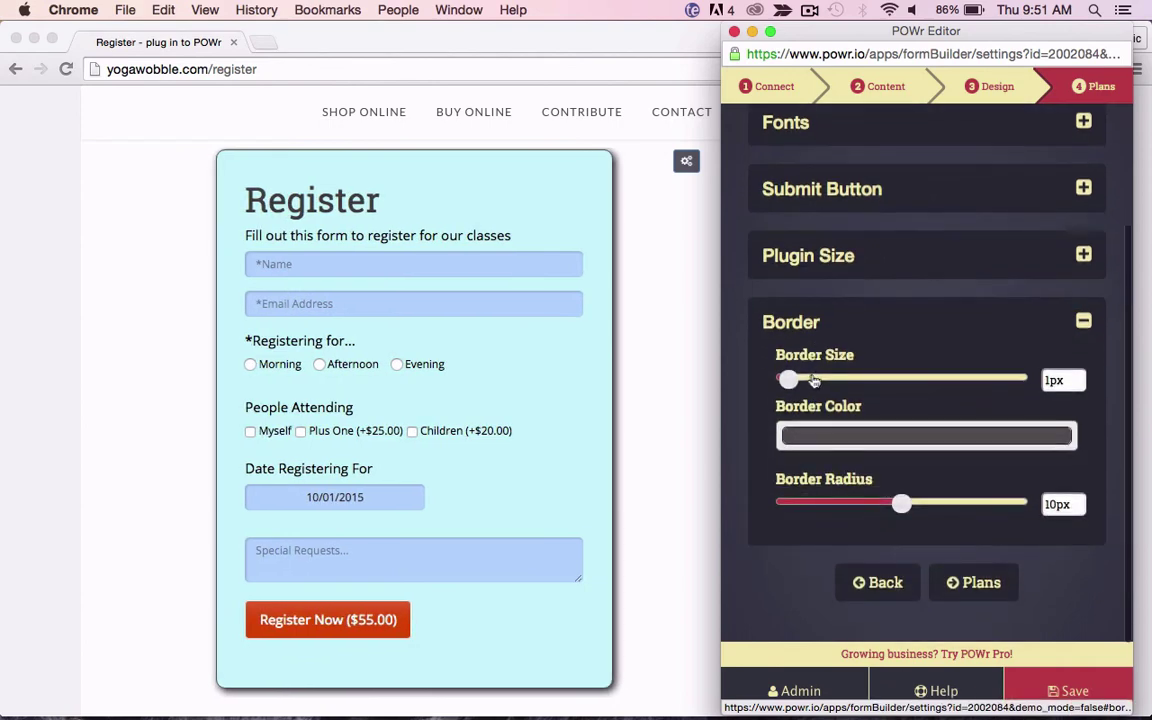
{"action": "left_click_drag", "start_coordinate": [789, 383], "coordinate": [799, 408]}
{"action": "left_click_drag", "start_coordinate": [905, 507], "coordinate": [776, 506]}
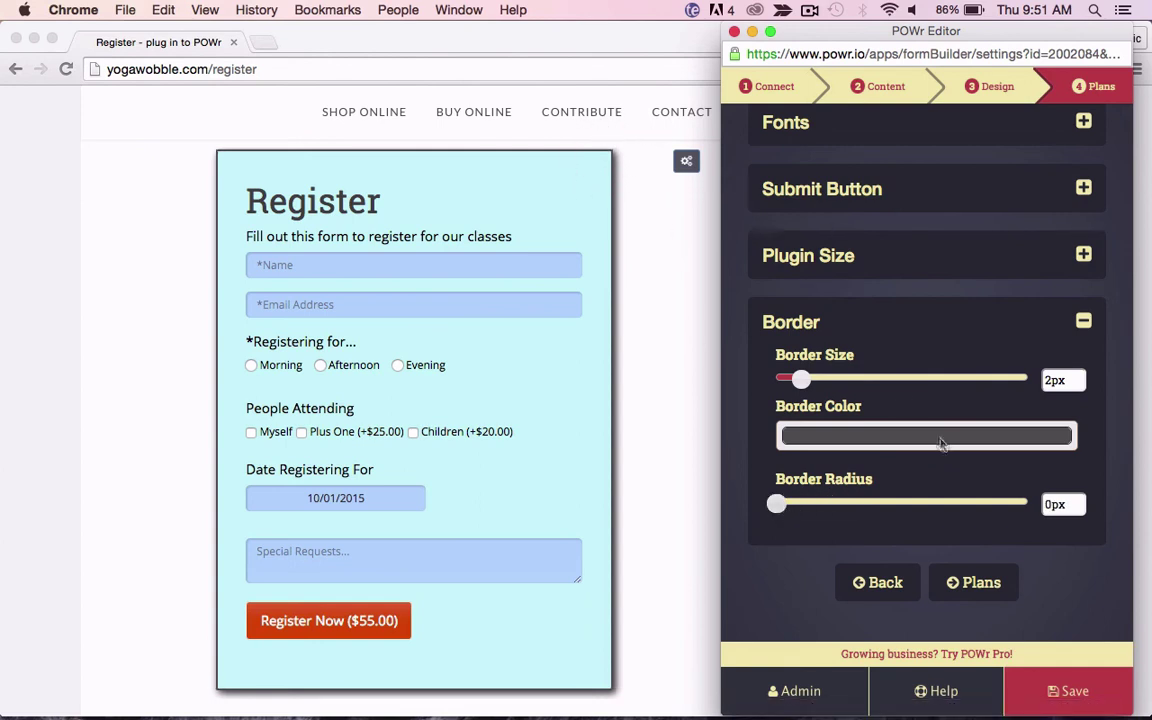
{"action": "left_click", "coordinate": [824, 305]}
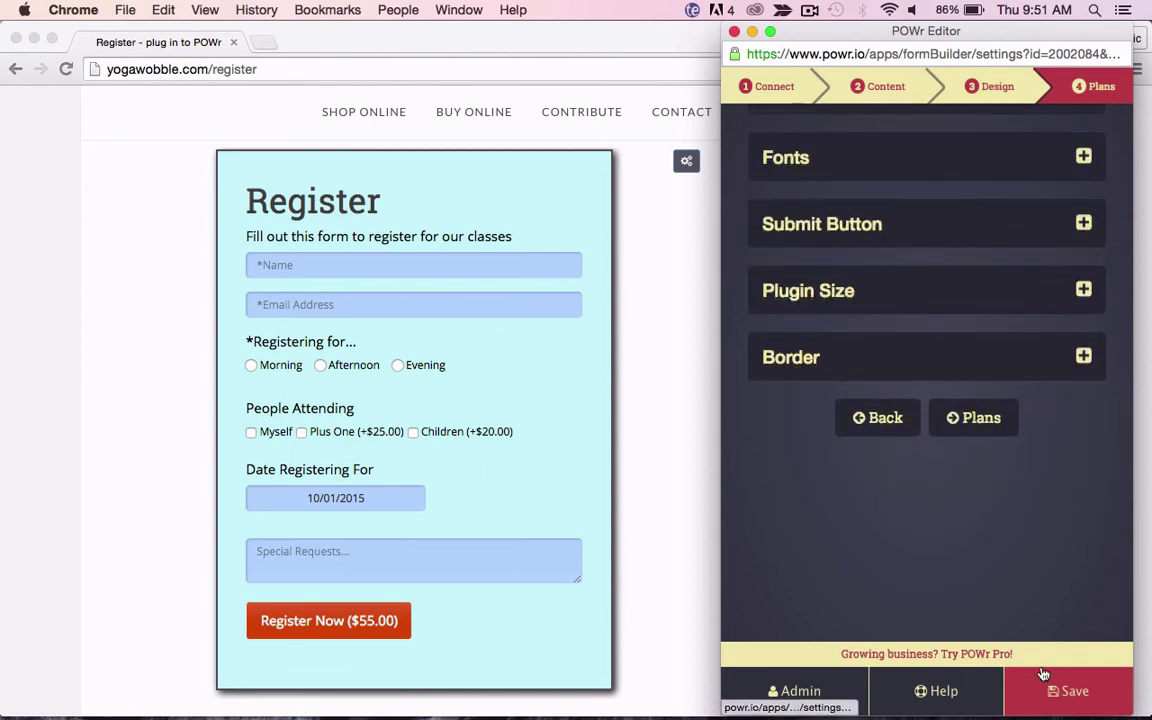
{"action": "left_click", "coordinate": [1052, 700]}
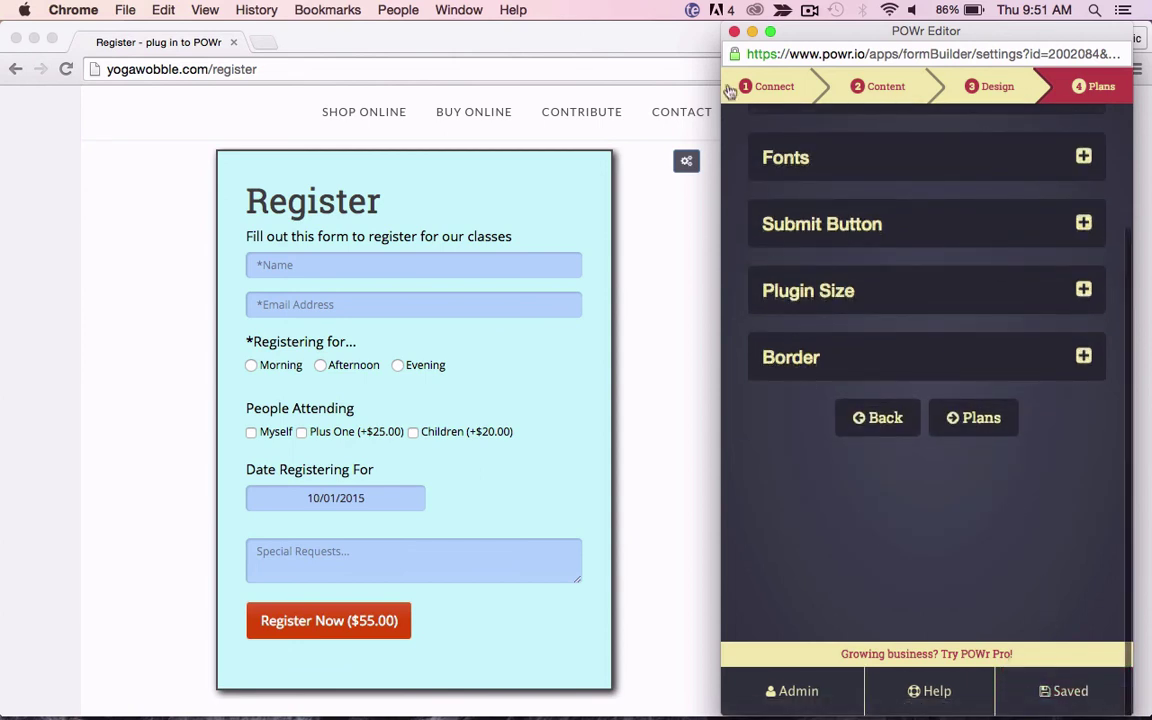
Step: Close the editor and fill in the registrant's name and e-mail address
{"action": "left_click", "coordinate": [734, 31]}
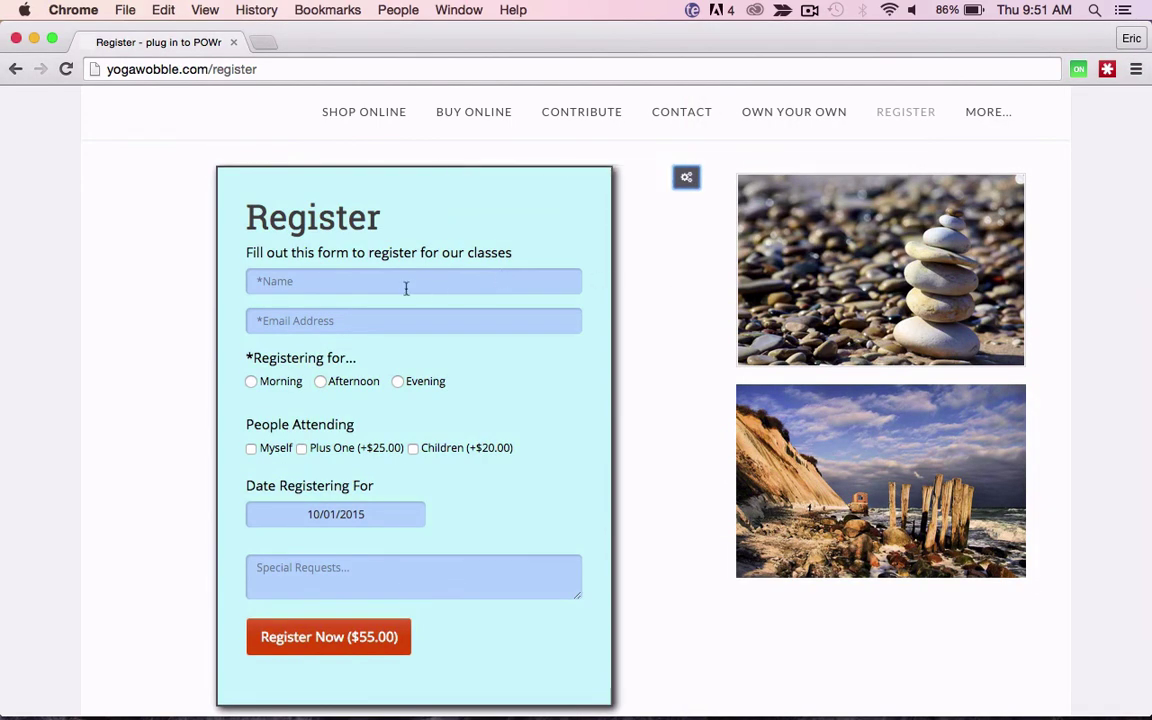
{"action": "left_click", "coordinate": [404, 283]}
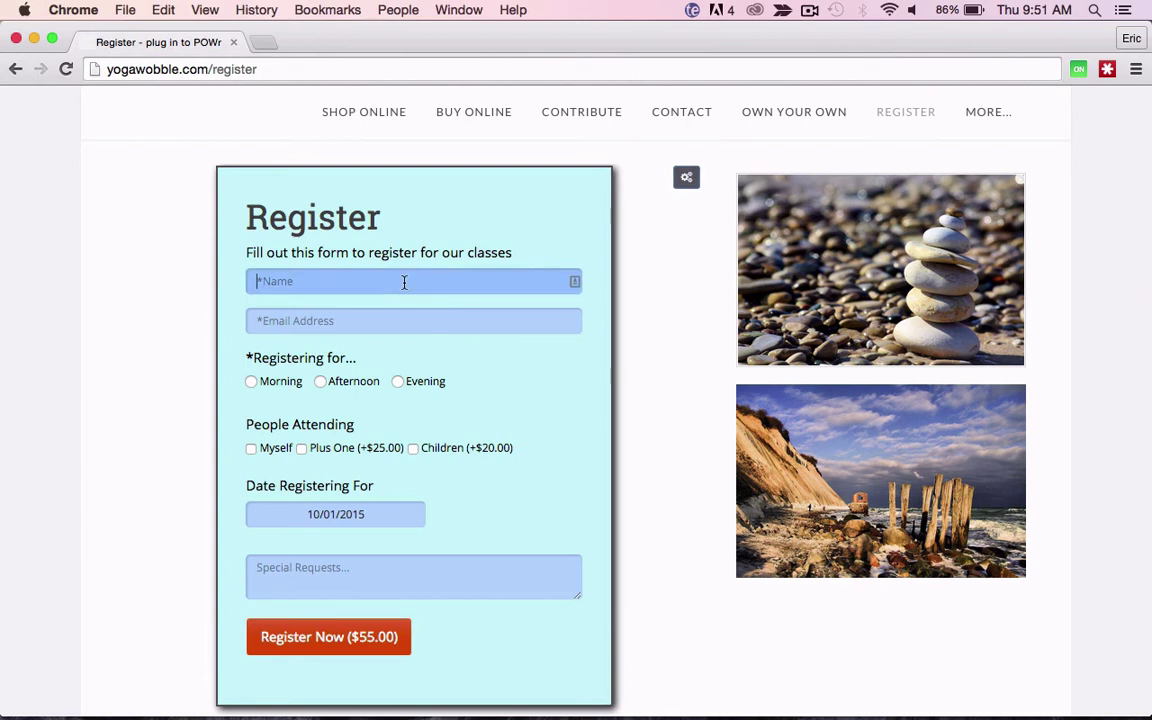
{"action": "type", "text": "Bobby Womack"}
{"action": "key", "text": "Tab"}
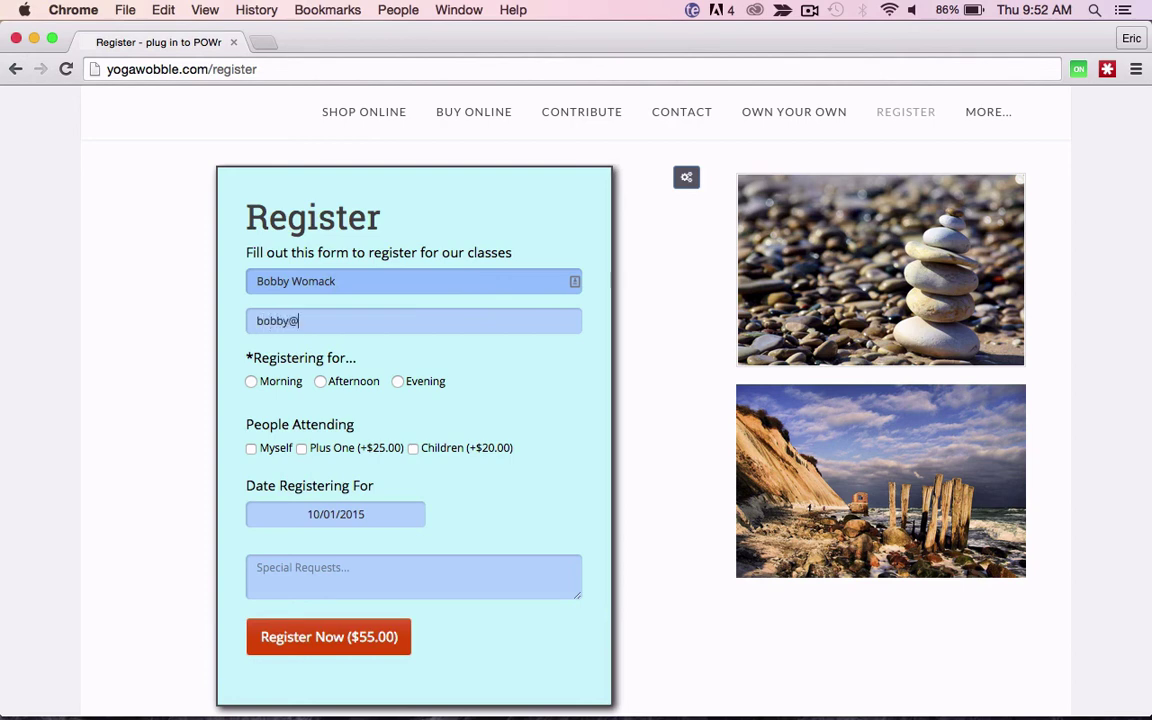
Step: Choose Morning, Myself and Children, date November 2 2015, add a special request, and submit
{"action": "left_click", "coordinate": [268, 388]}
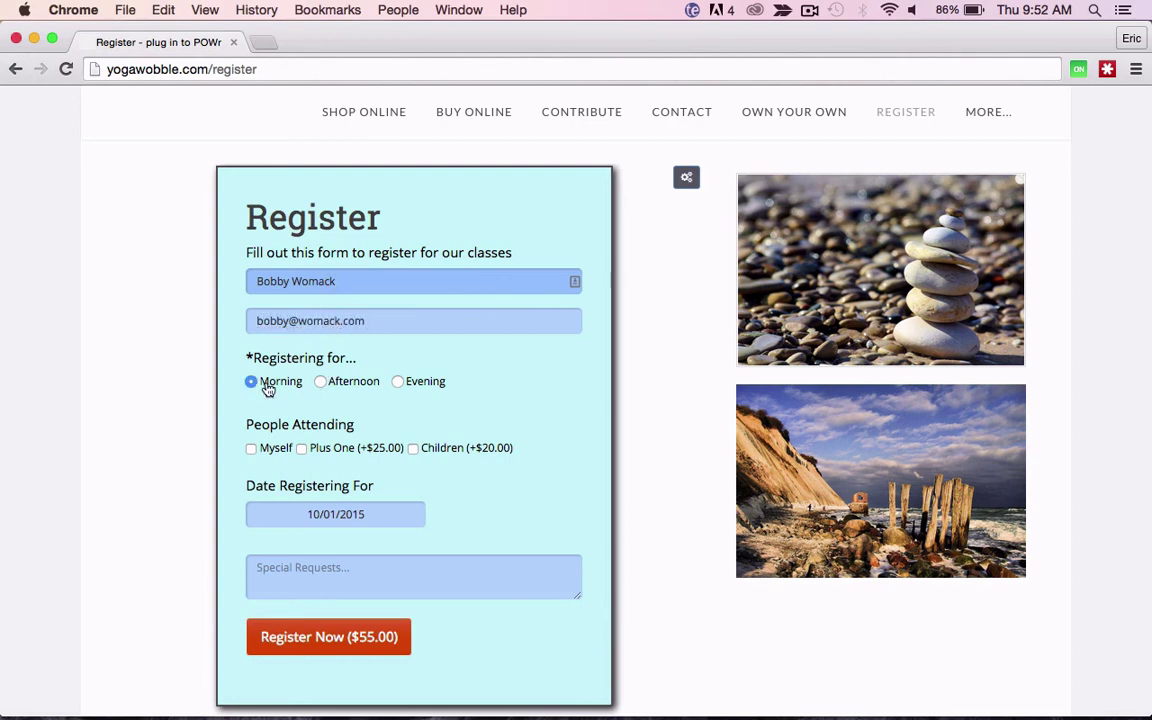
{"action": "left_click", "coordinate": [268, 448]}
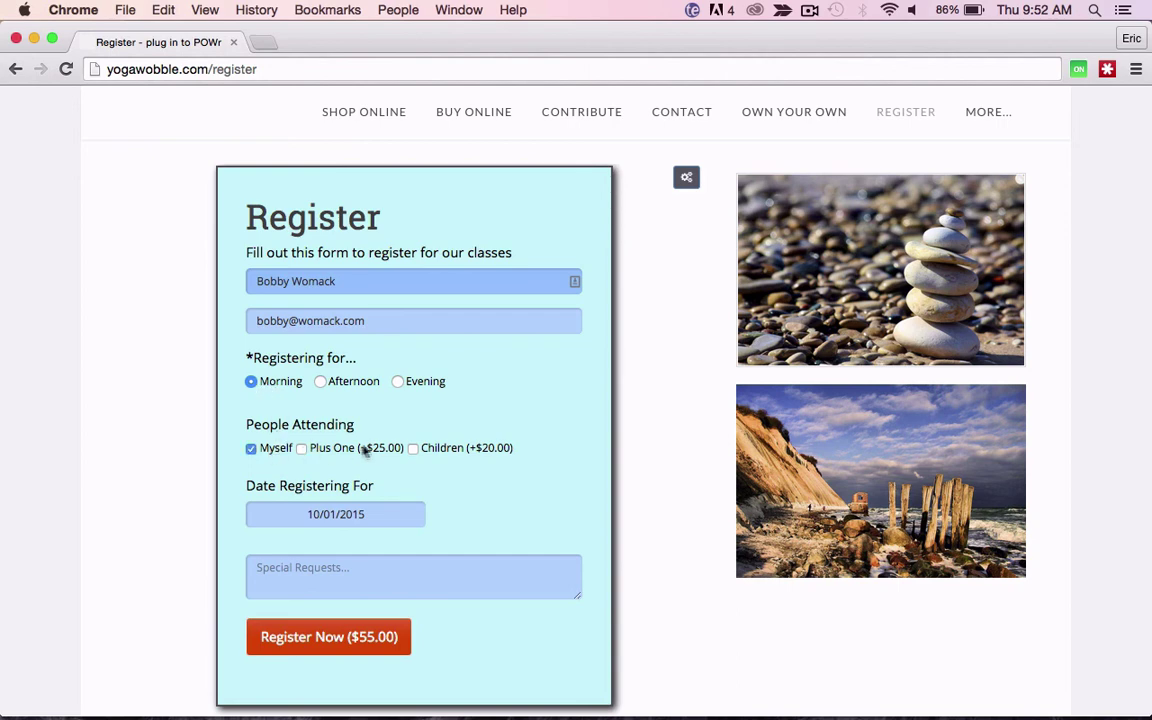
{"action": "left_click", "coordinate": [435, 450]}
{"action": "left_click", "coordinate": [361, 514]}
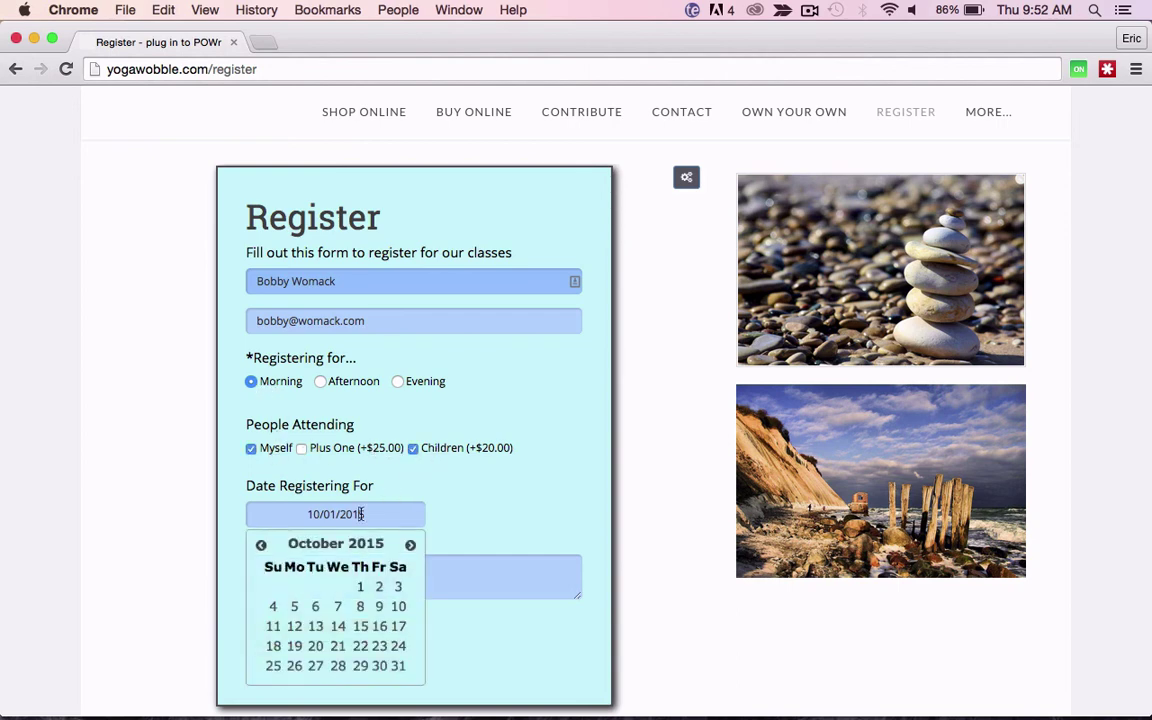
{"action": "left_click", "coordinate": [410, 545]}
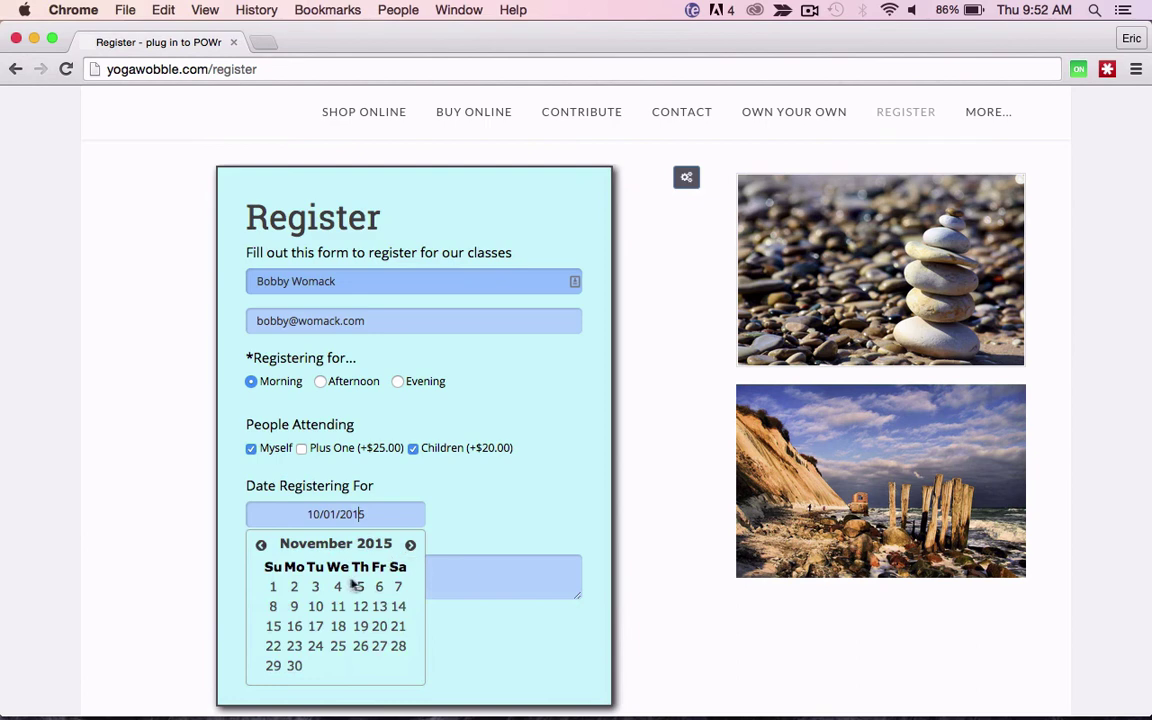
{"action": "left_click", "coordinate": [295, 590]}
{"action": "left_click", "coordinate": [345, 573]}
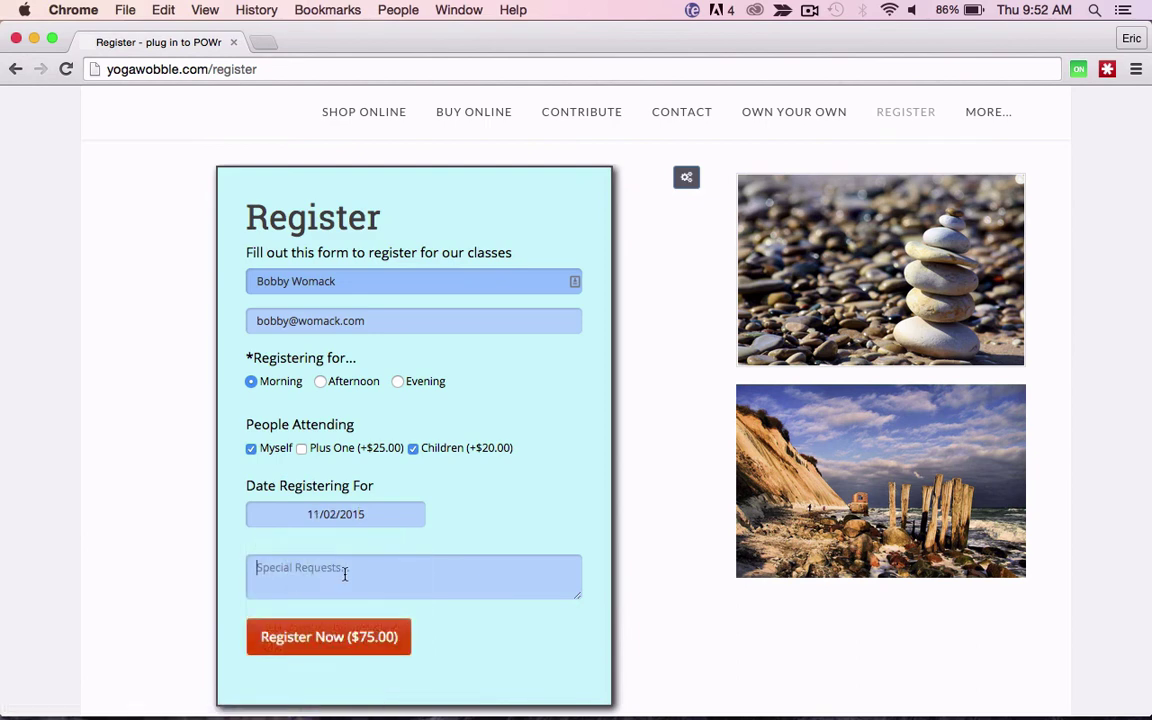
{"action": "type", "text": "keep it cool :)"}
{"action": "left_click", "coordinate": [319, 645]}
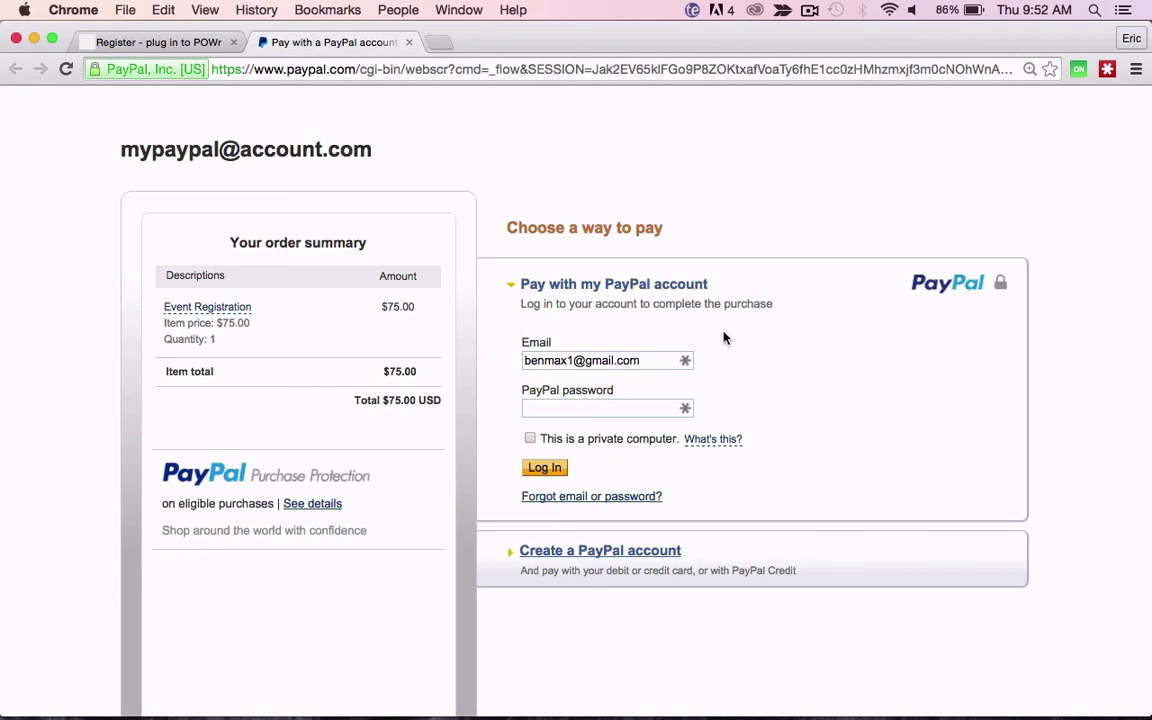
Step: Close the $75.00 Event Registration PayPal checkout tab to return to the Register form
{"action": "left_click", "coordinate": [409, 42]}
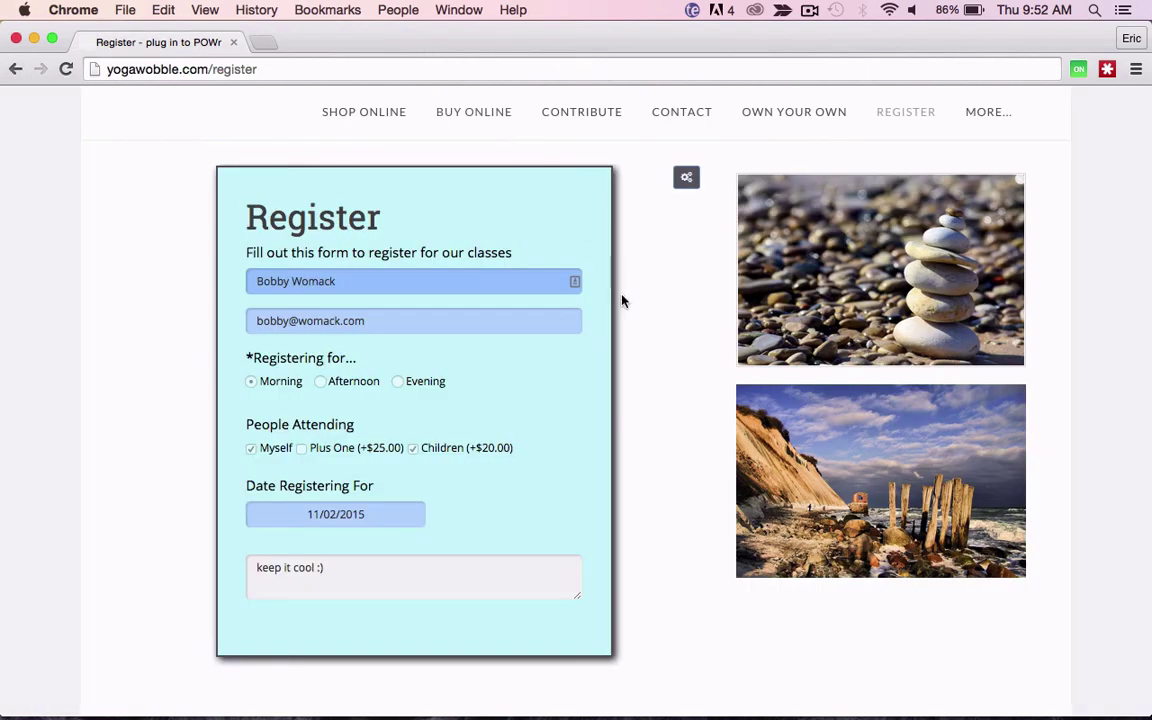
Step: Open the Register form's POWr editor and, from Admin, view the one New Submission
{"action": "mouse_move", "coordinate": [686, 178]}
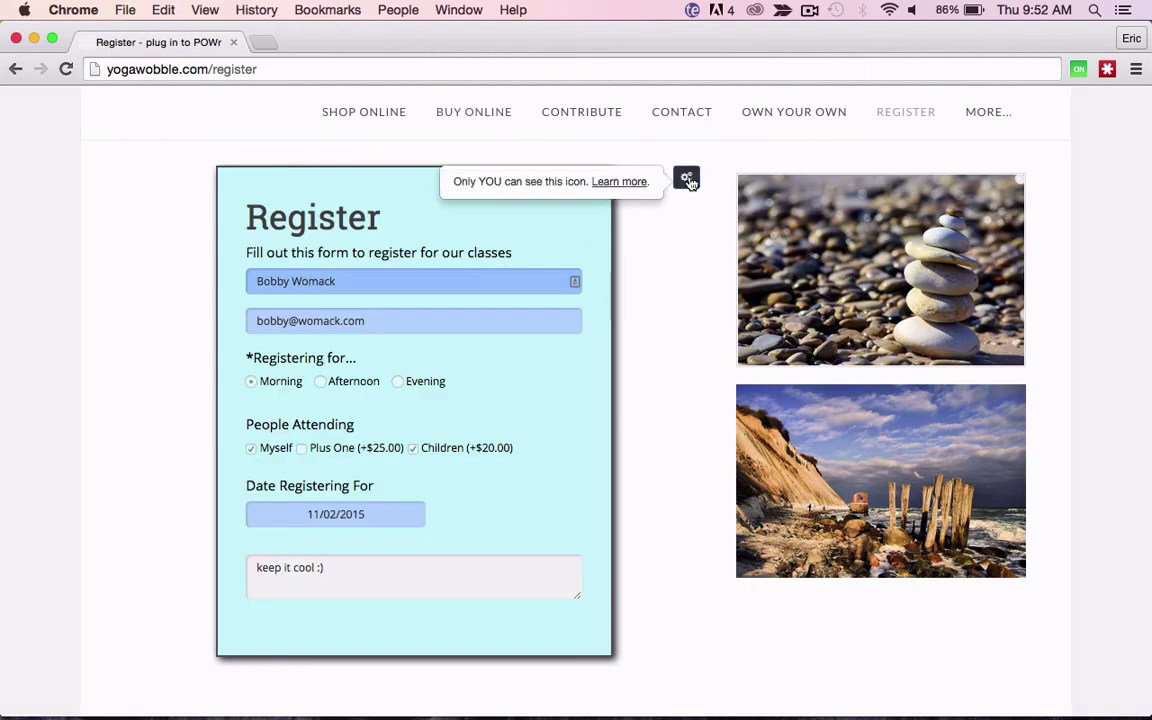
{"action": "left_click", "coordinate": [688, 180]}
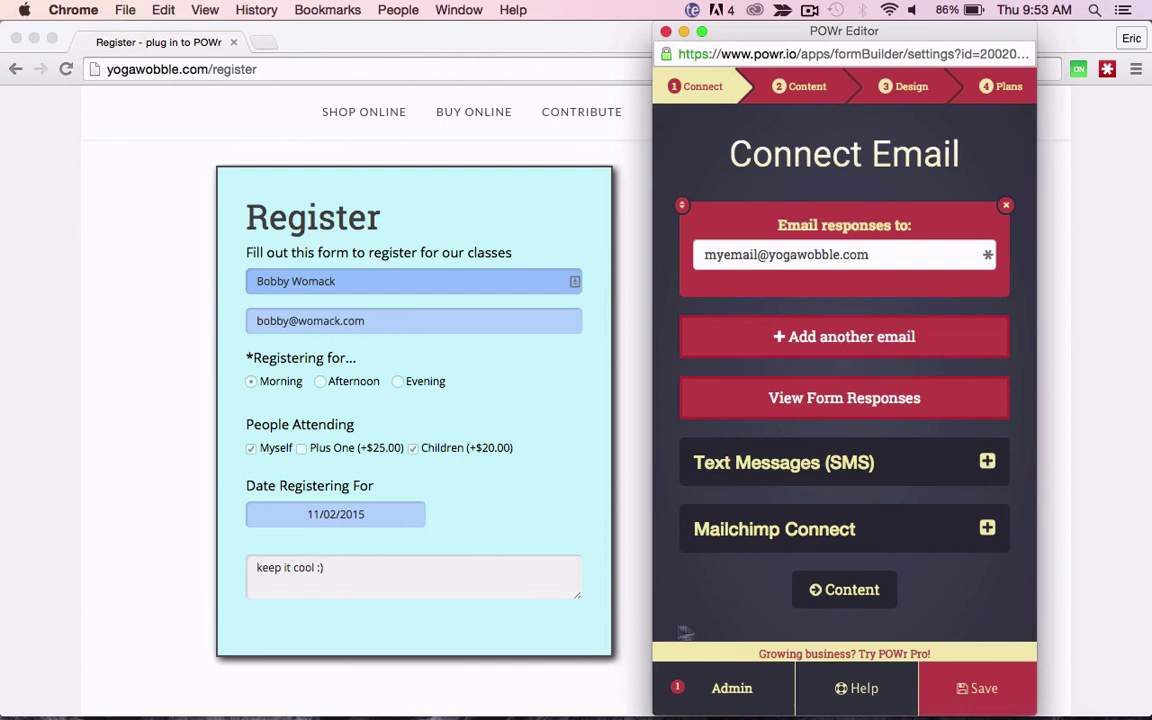
{"action": "left_click", "coordinate": [731, 690]}
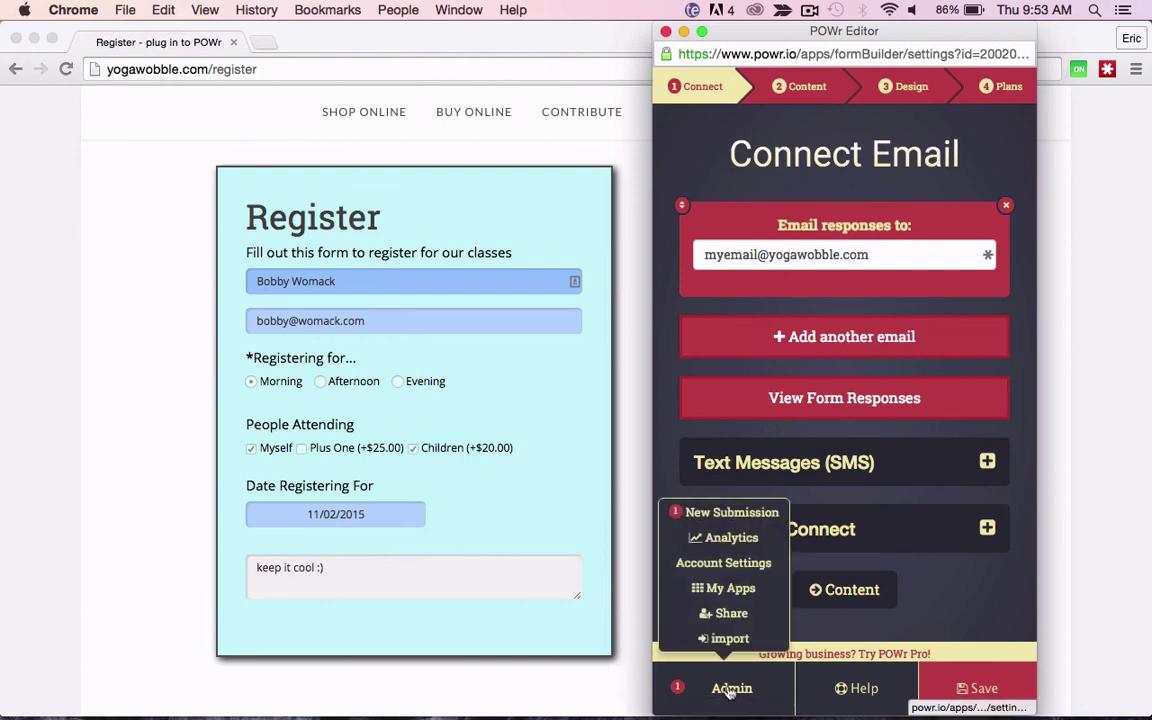
{"action": "left_click", "coordinate": [722, 516]}
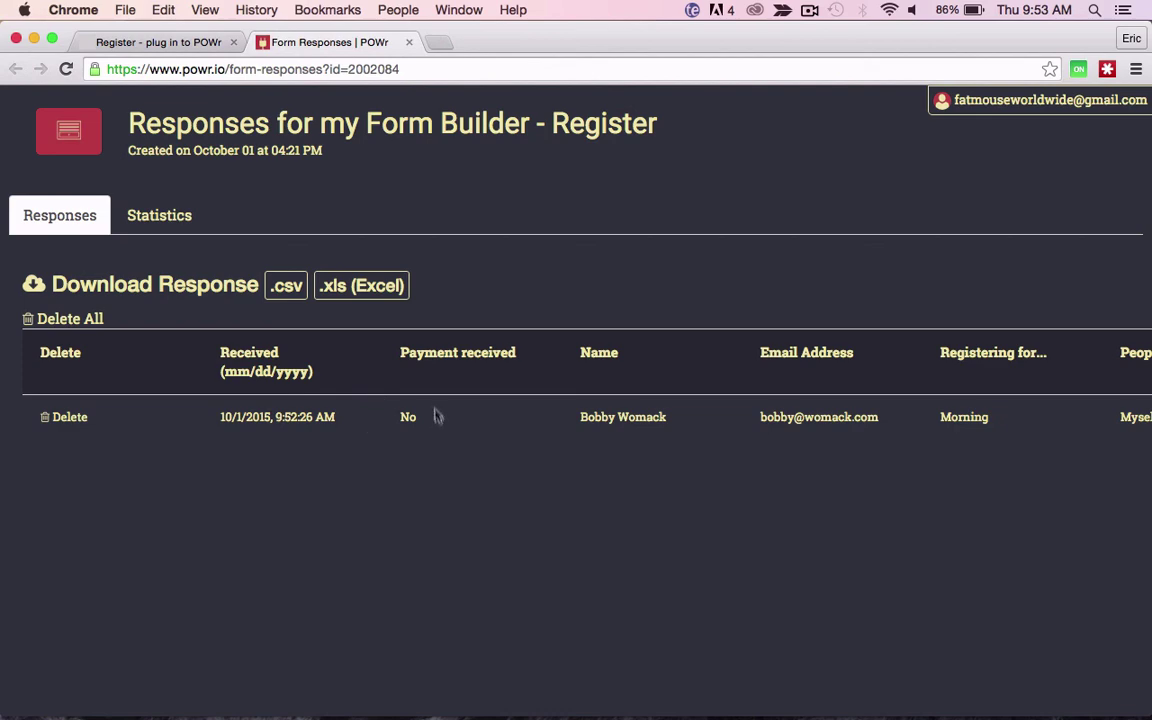
Step: Check all fields of the Morning session response, then close the Form Responses tab
{"action": "scroll", "coordinate": [575, 430], "scroll_direction": "right", "scroll_amount": 2}
{"action": "scroll", "coordinate": [575, 430], "scroll_direction": "right", "scroll_amount": 10}
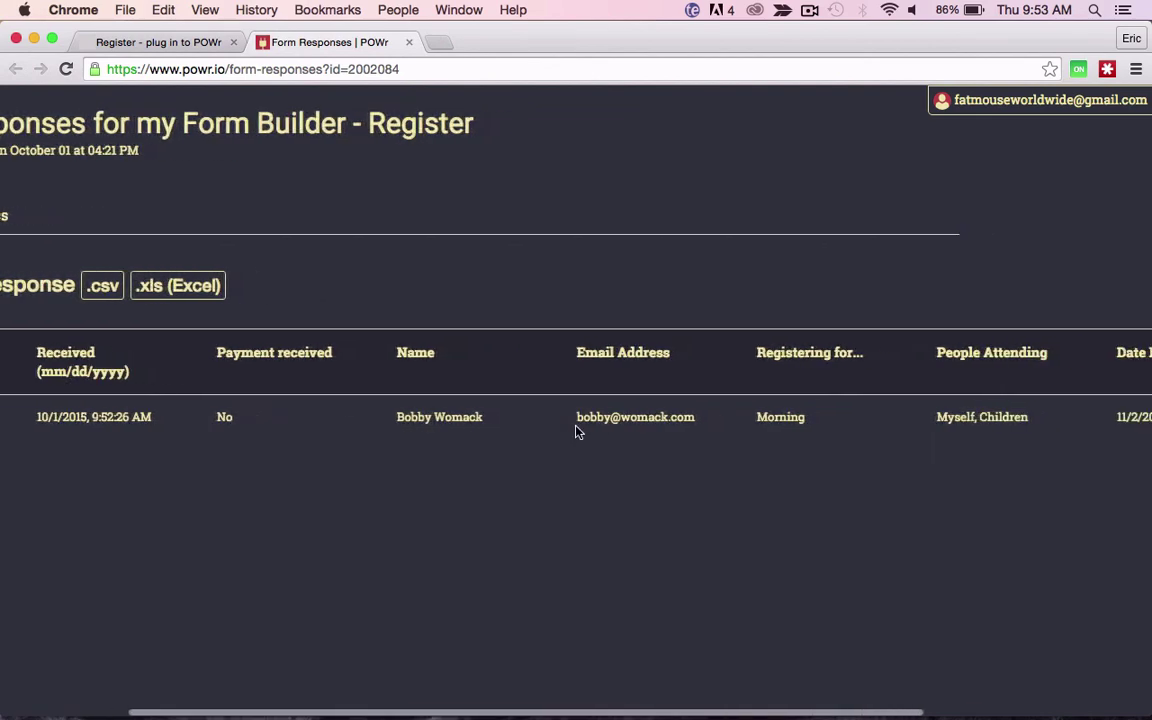
{"action": "scroll", "coordinate": [560, 428], "scroll_direction": "right", "scroll_amount": 2}
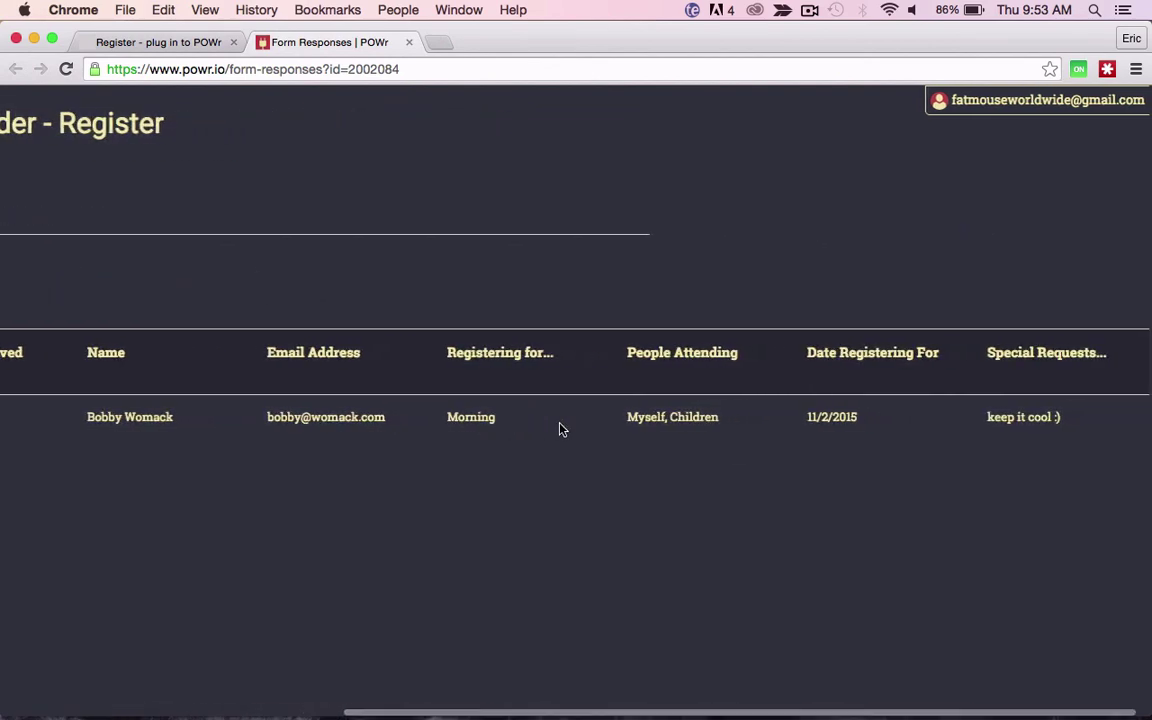
{"action": "scroll", "coordinate": [855, 463], "scroll_direction": "left", "scroll_amount": 12}
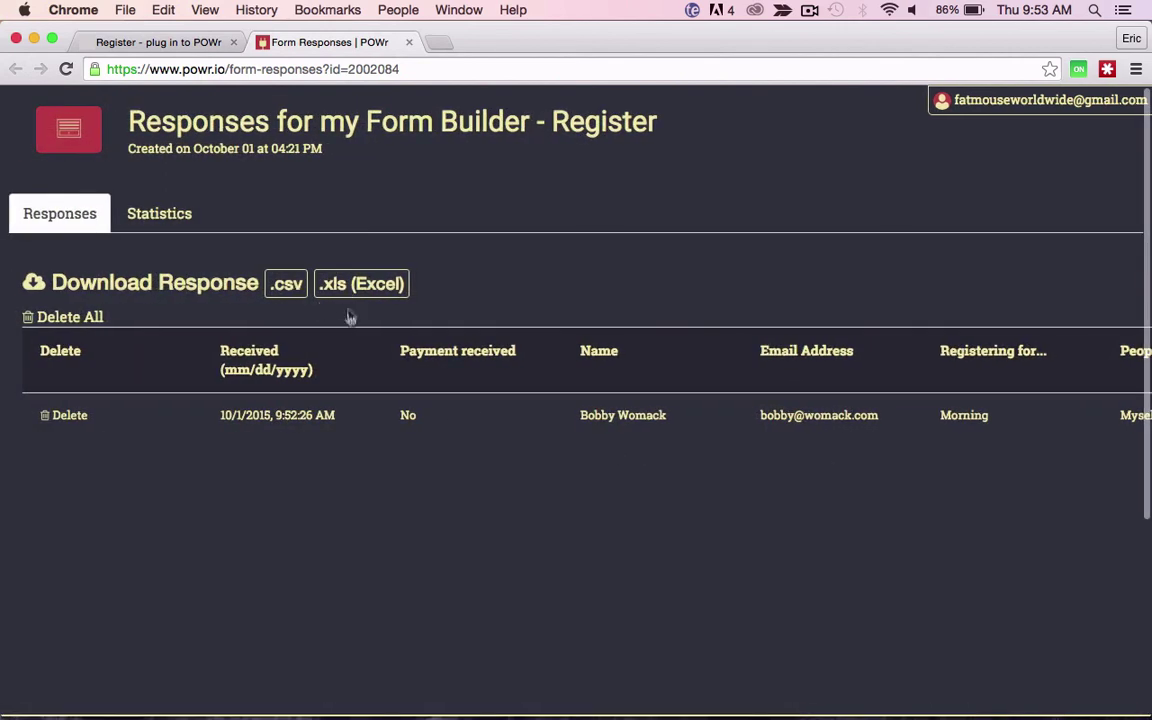
{"action": "left_click", "coordinate": [408, 42]}
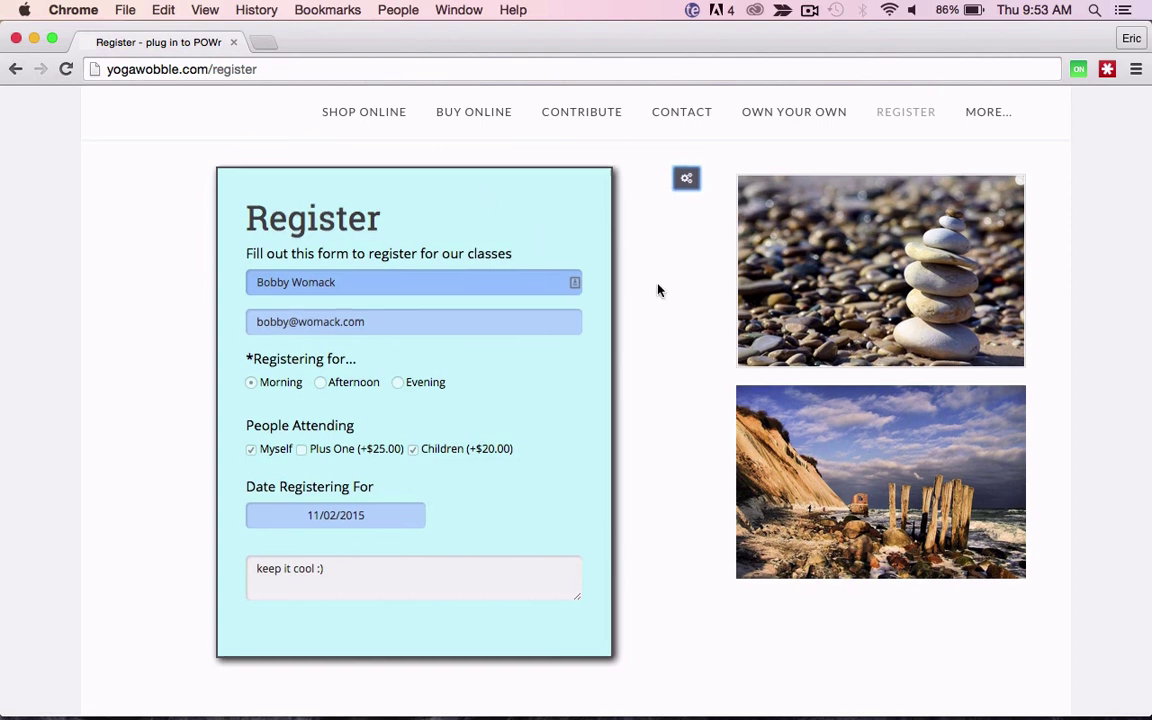
{"action": "scroll", "coordinate": [658, 290], "scroll_direction": "up", "scroll_amount": 1}
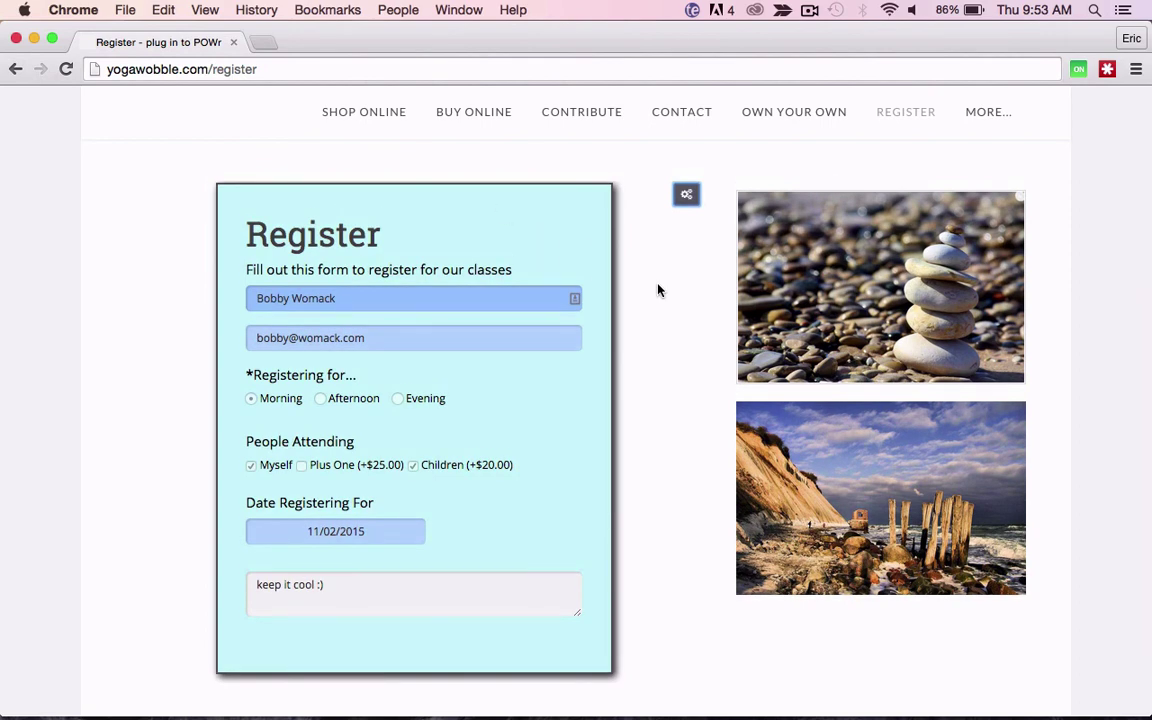